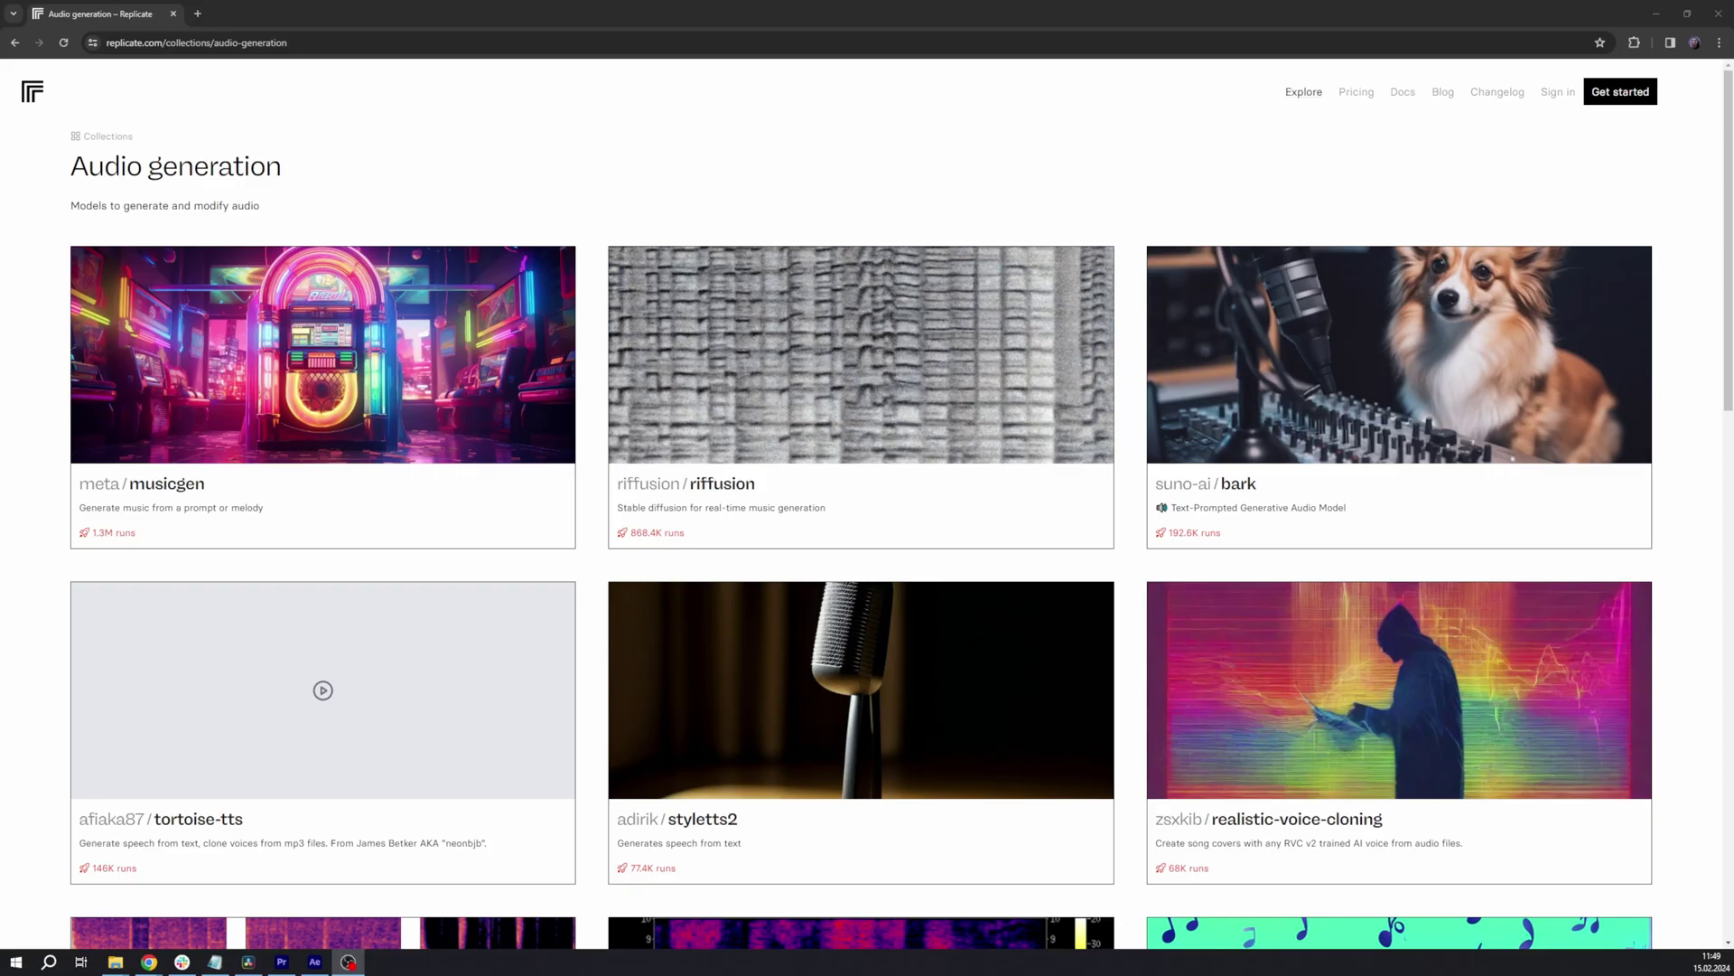
scroll(1691, 479, "down", 3)
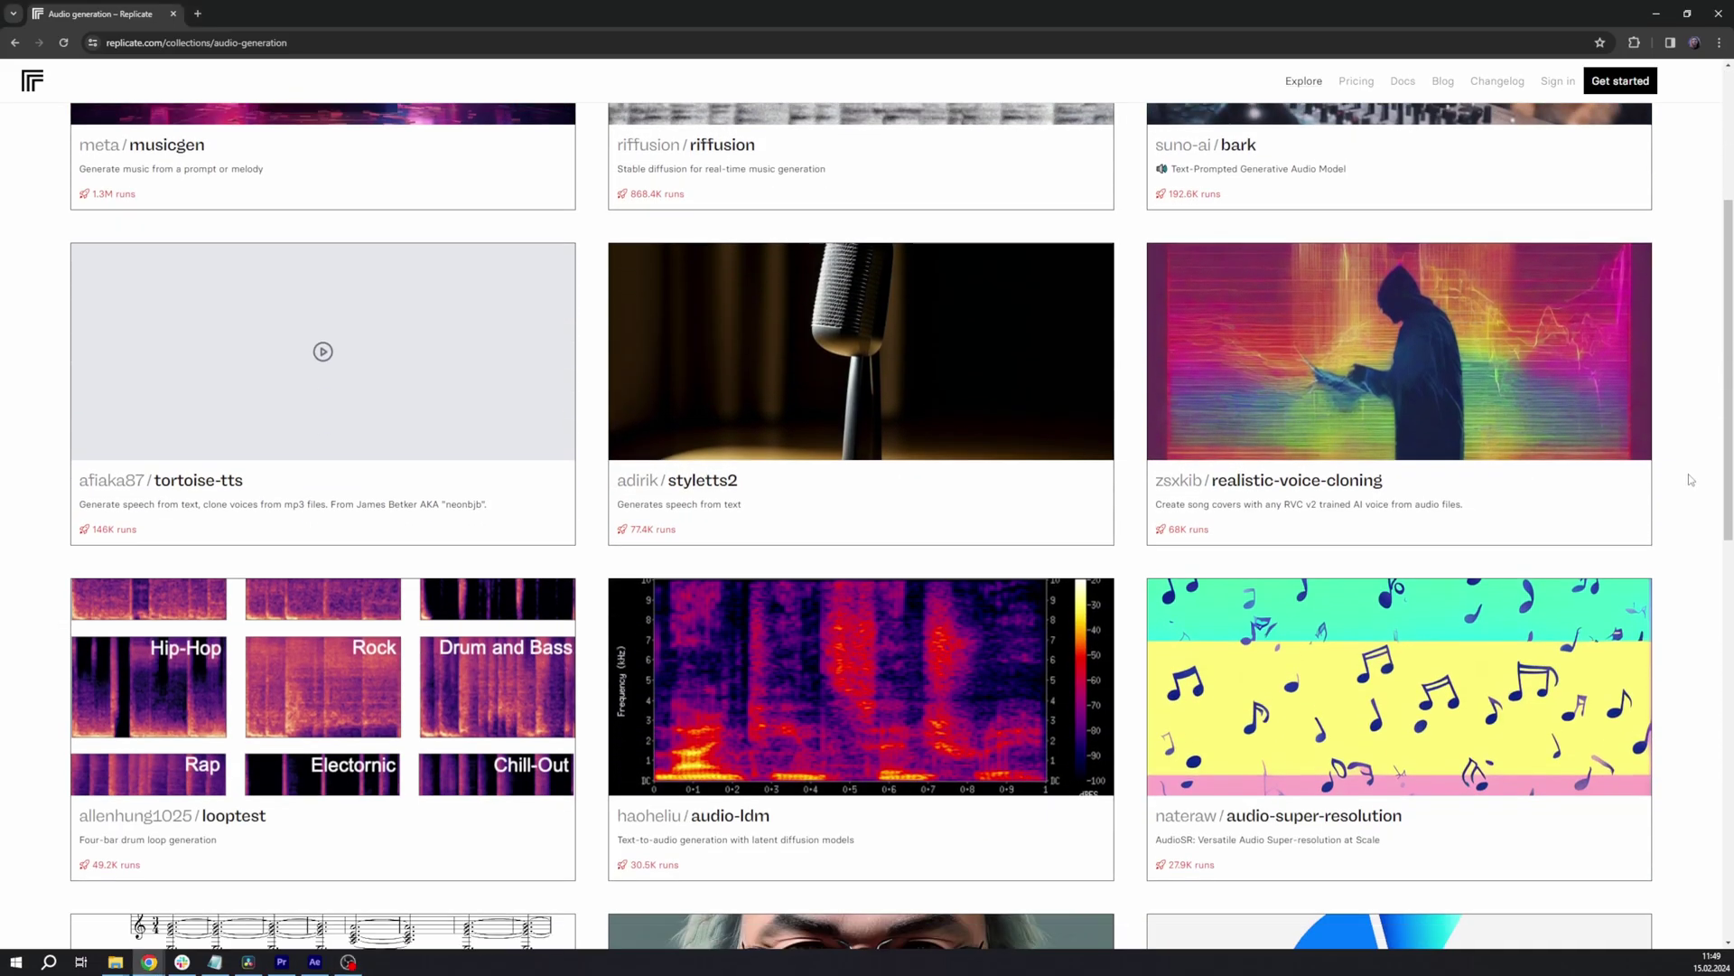
scroll(1691, 479, "down", 4)
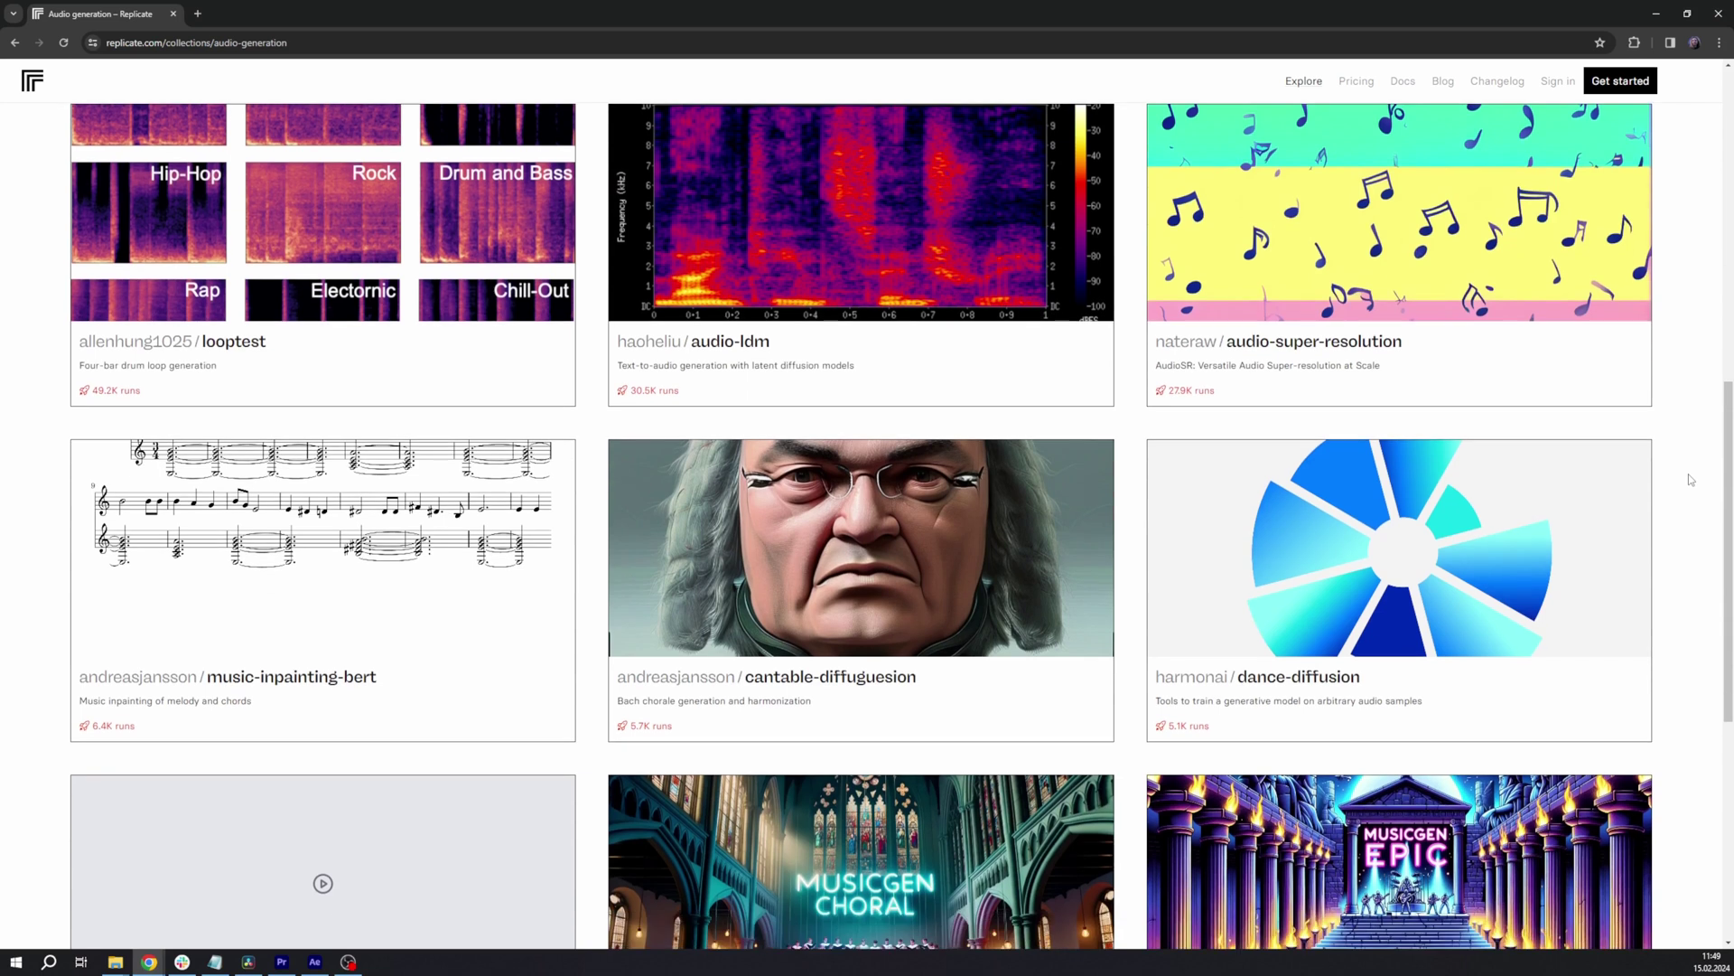
scroll(1691, 479, "down", 3)
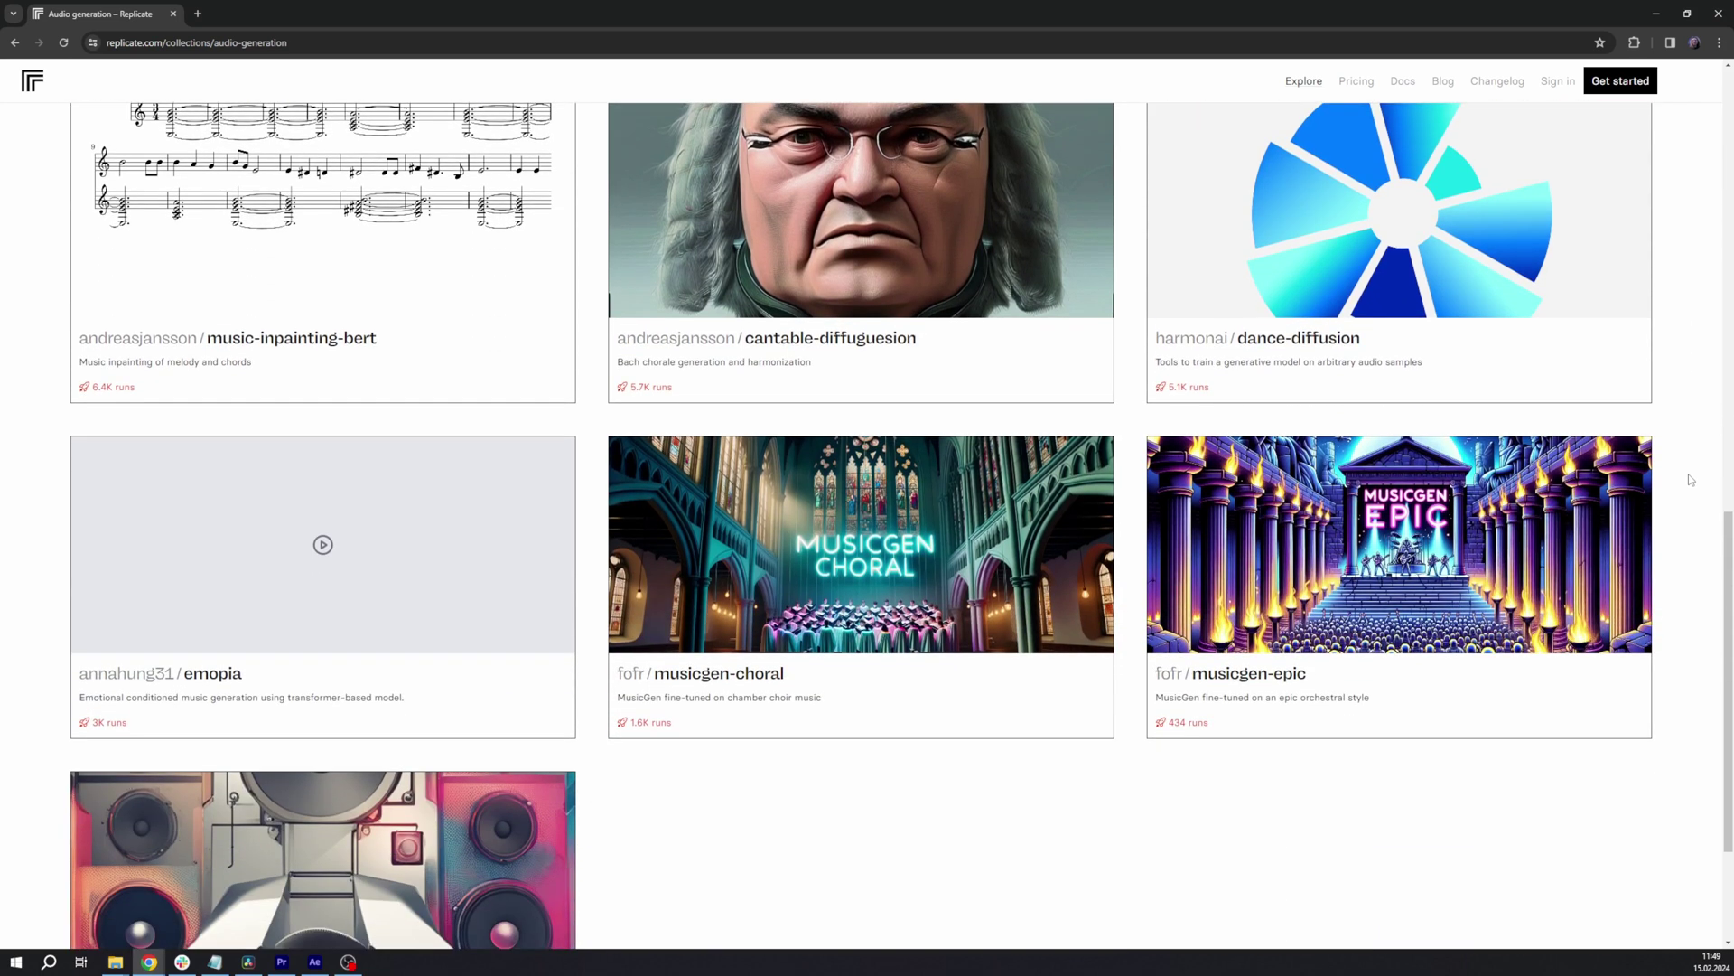
scroll(1691, 480, "down", 2)
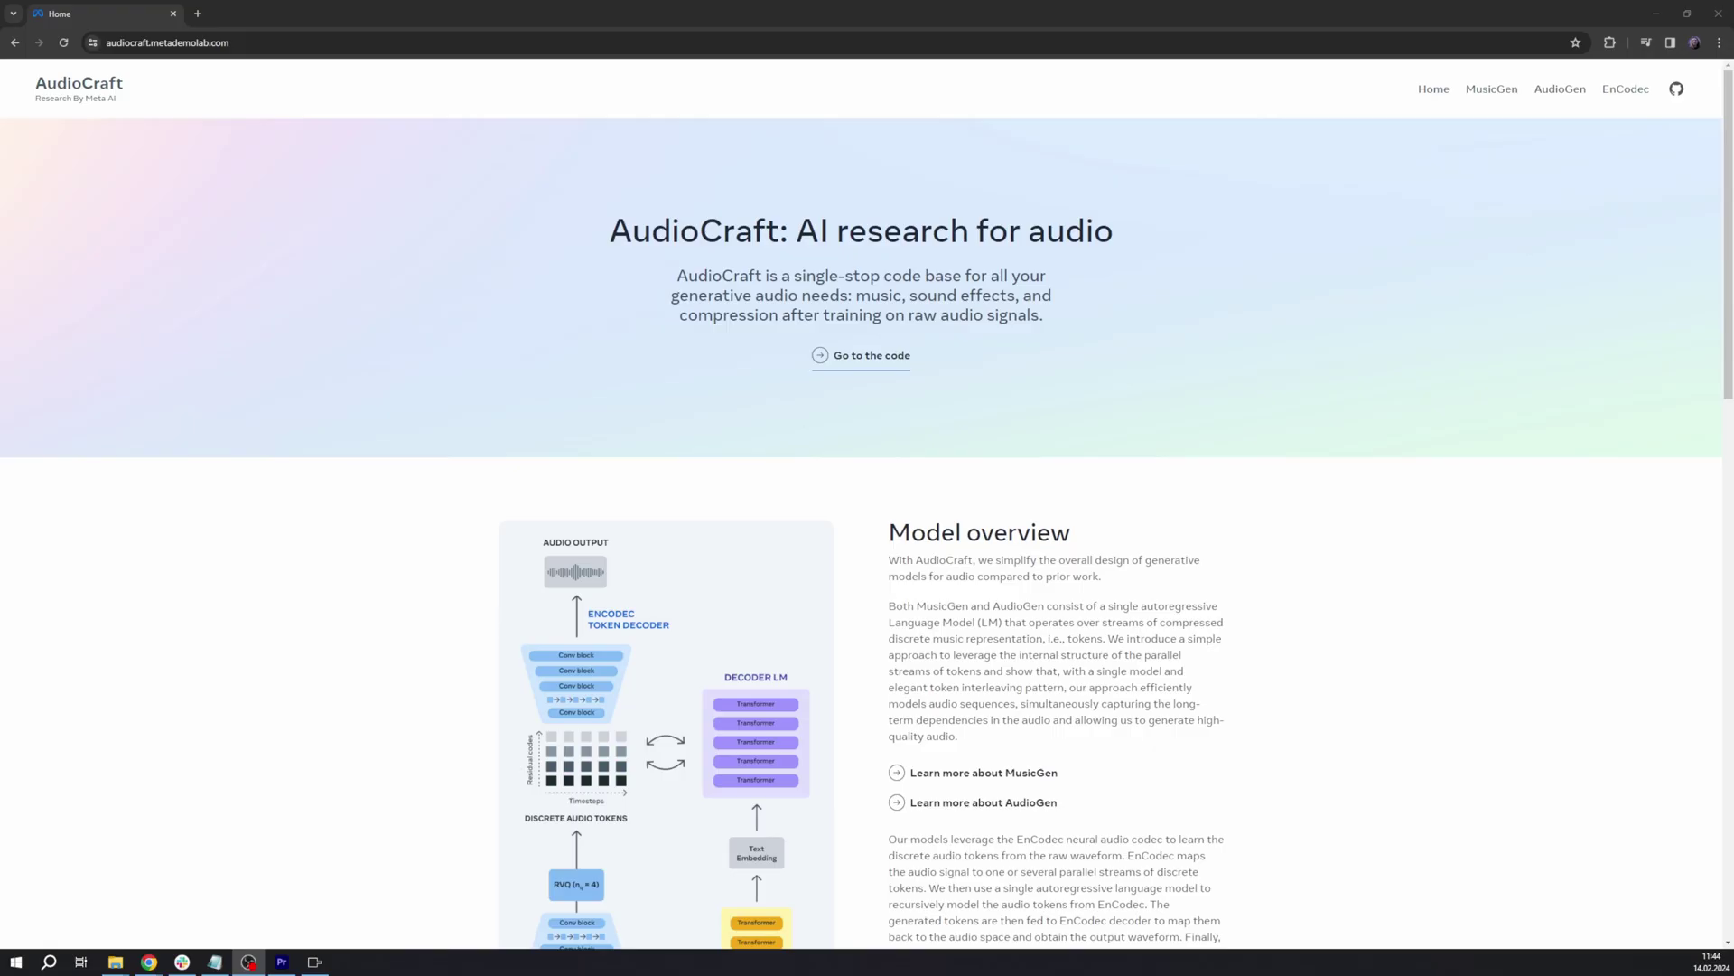
Browse the AudioCraft homepage, then finish the AudioGen prompt 'street, passing cars, wind blowing'.
left_click(1588, 564)
scroll(1590, 564, "down", 4)
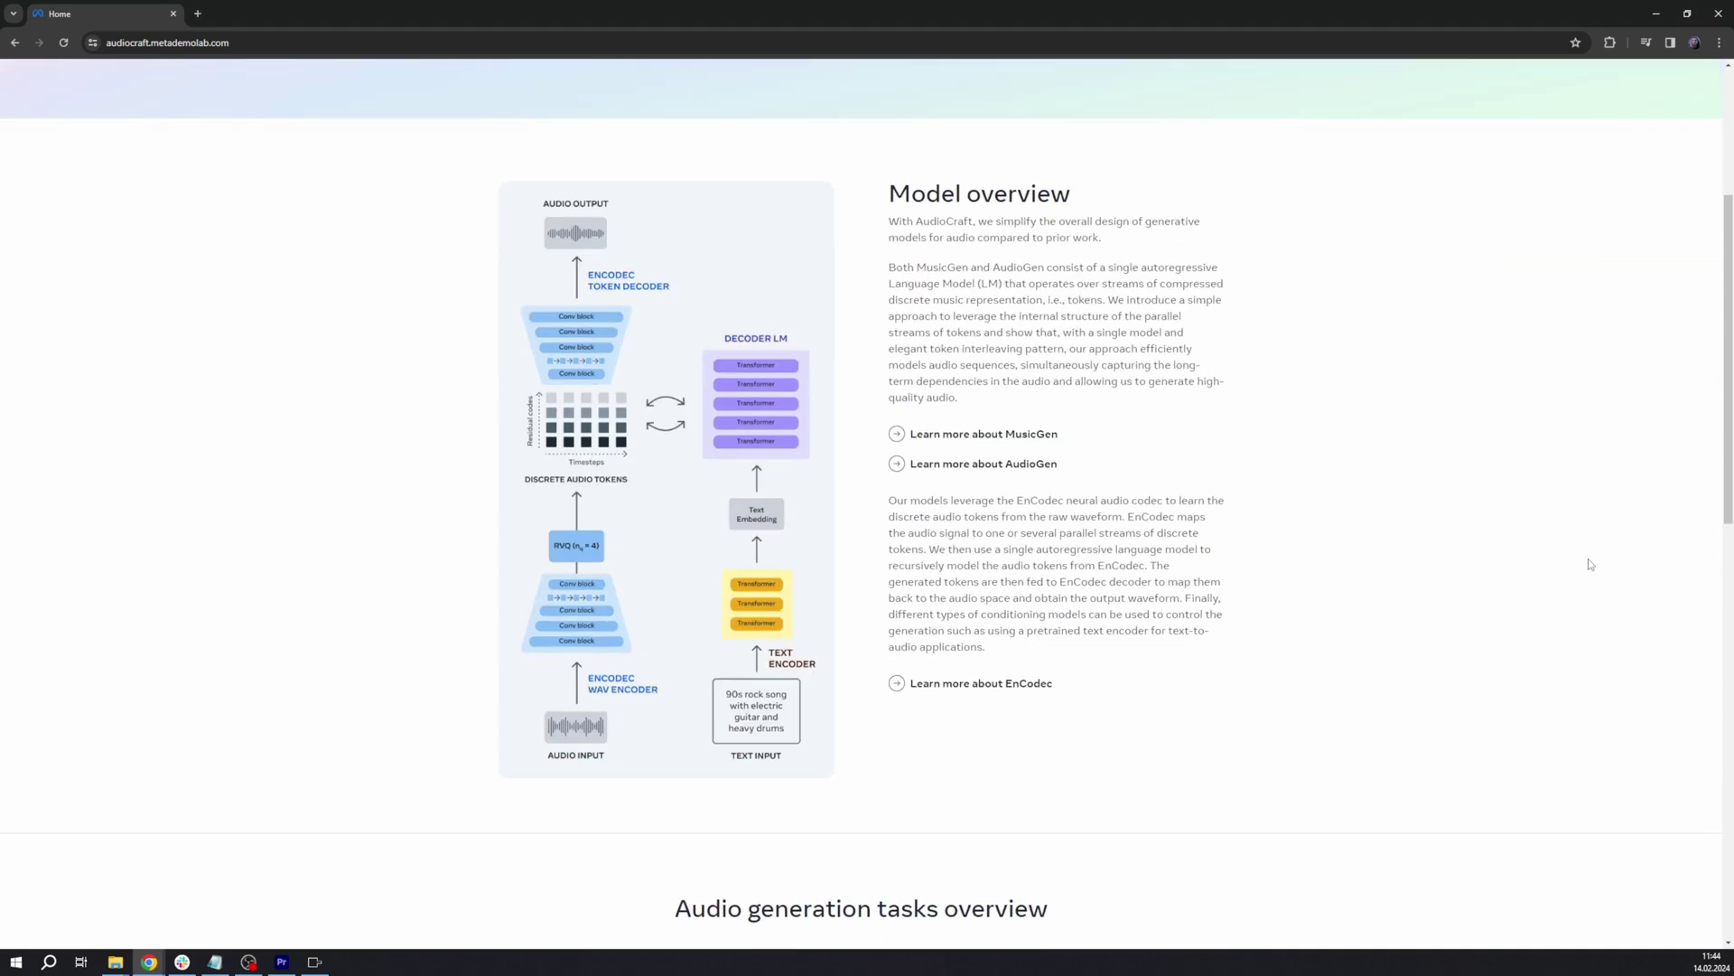
scroll(1589, 561, "down", 8)
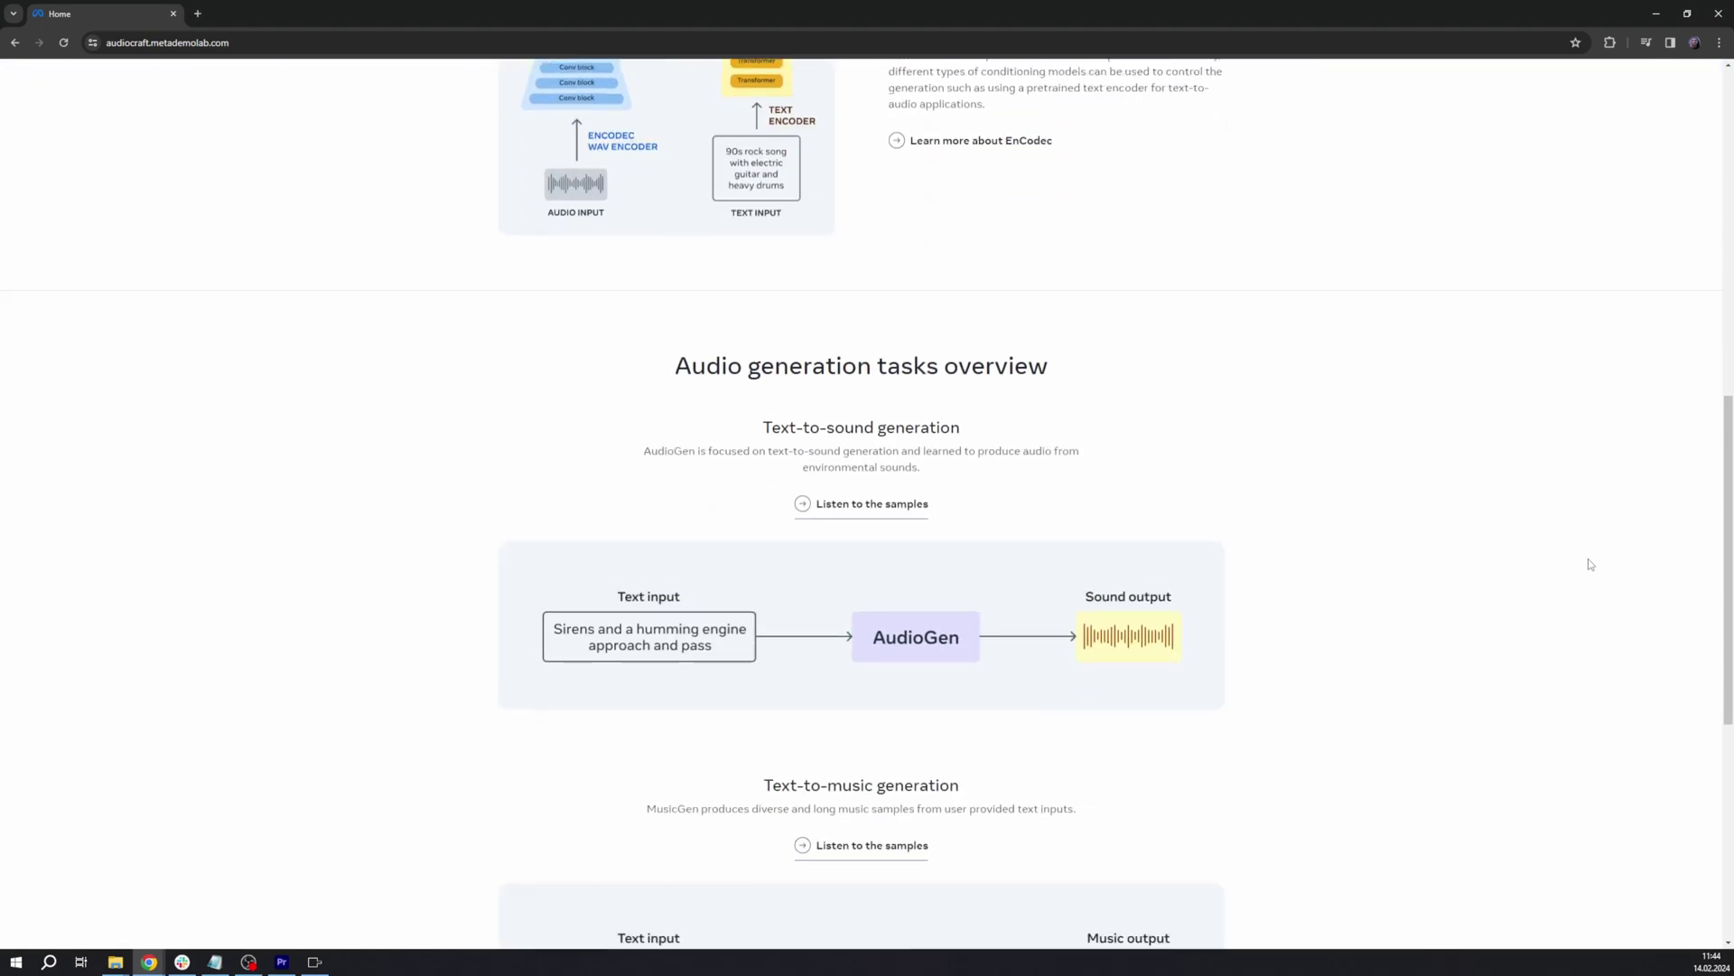
scroll(1589, 564, "down", 4)
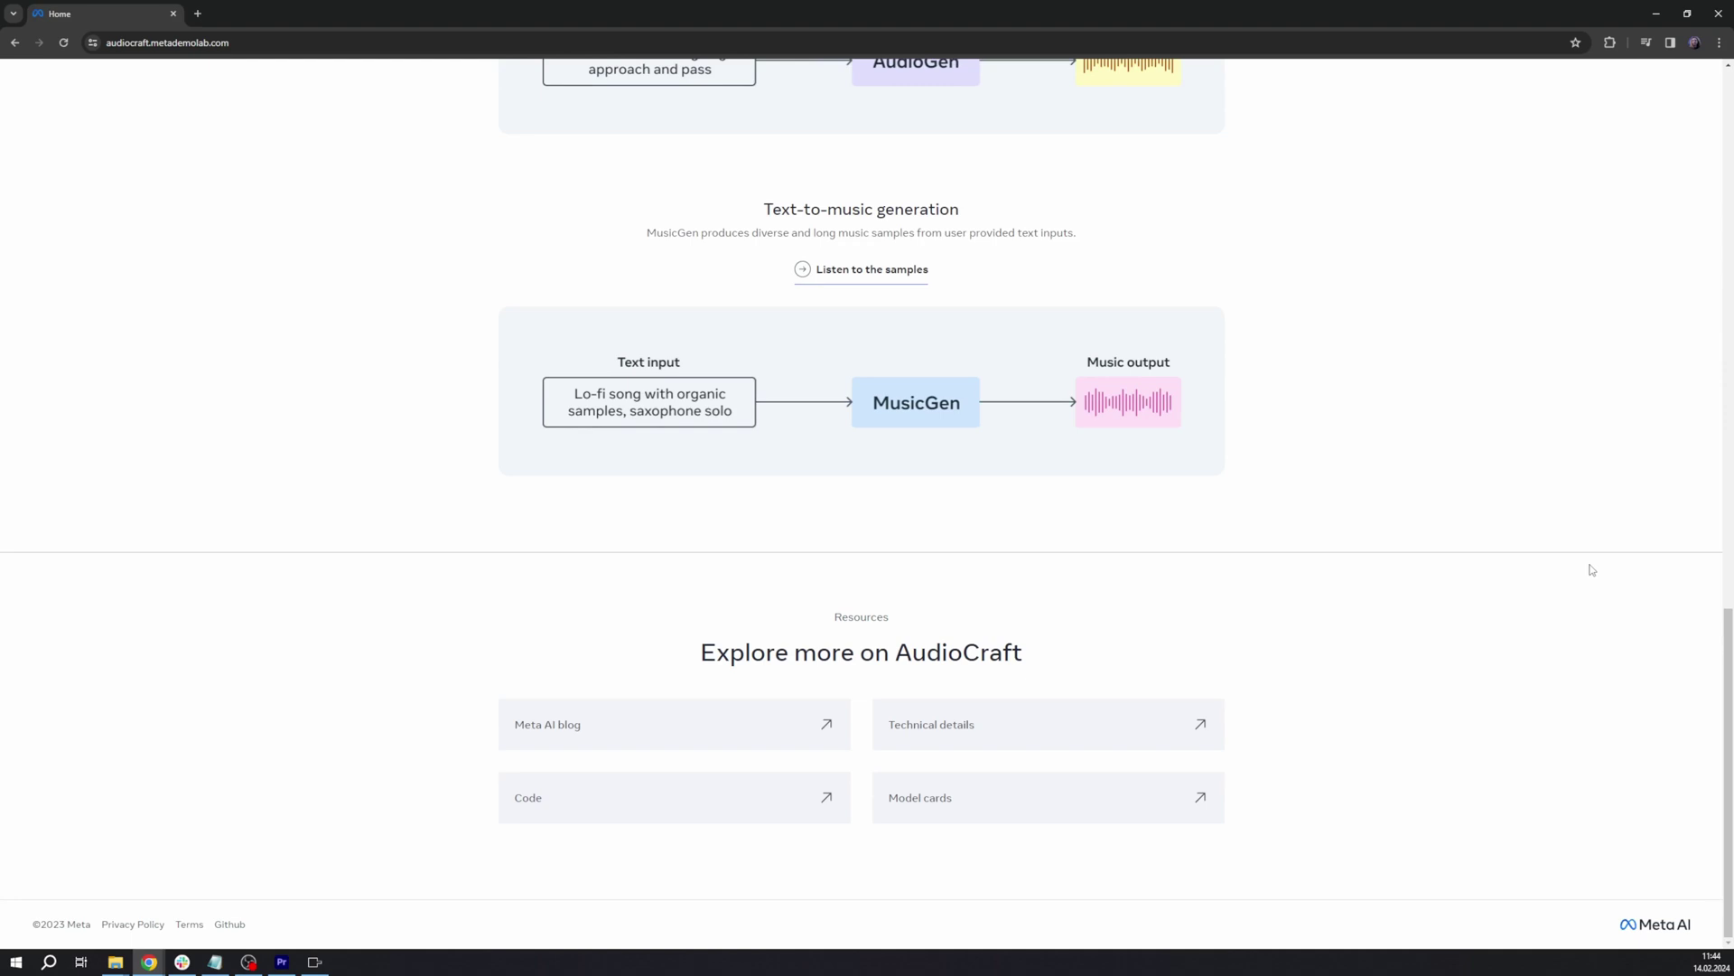
scroll(1587, 585, "up", 4)
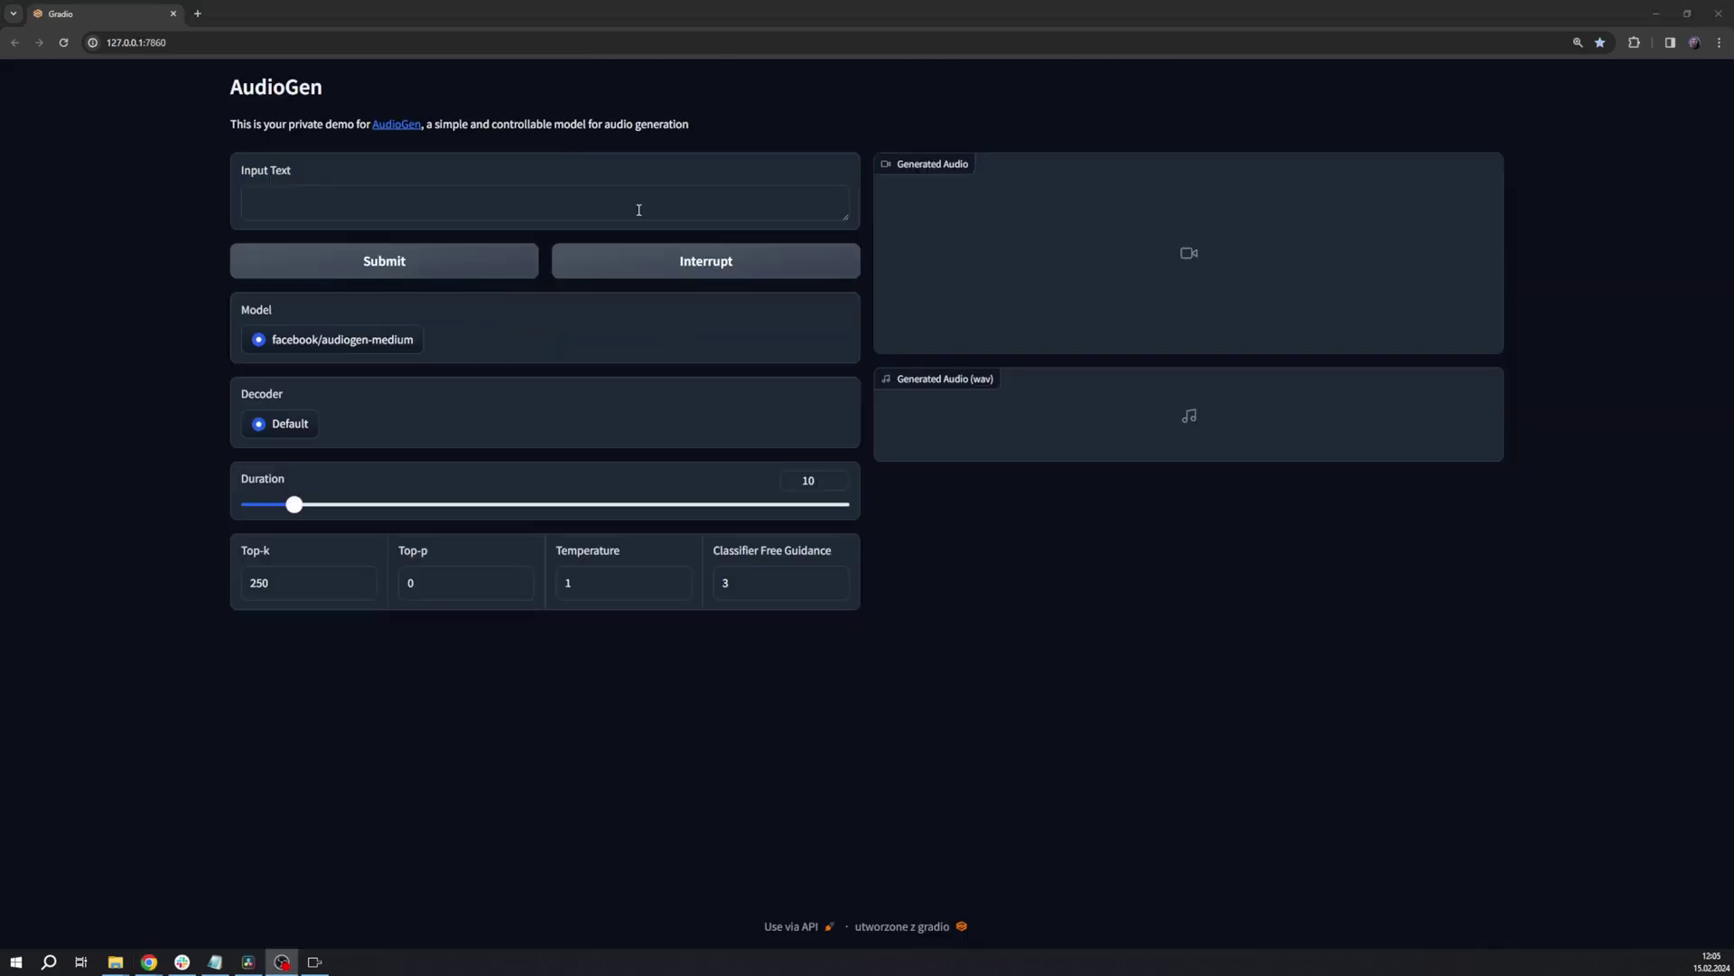
left_click(632, 199)
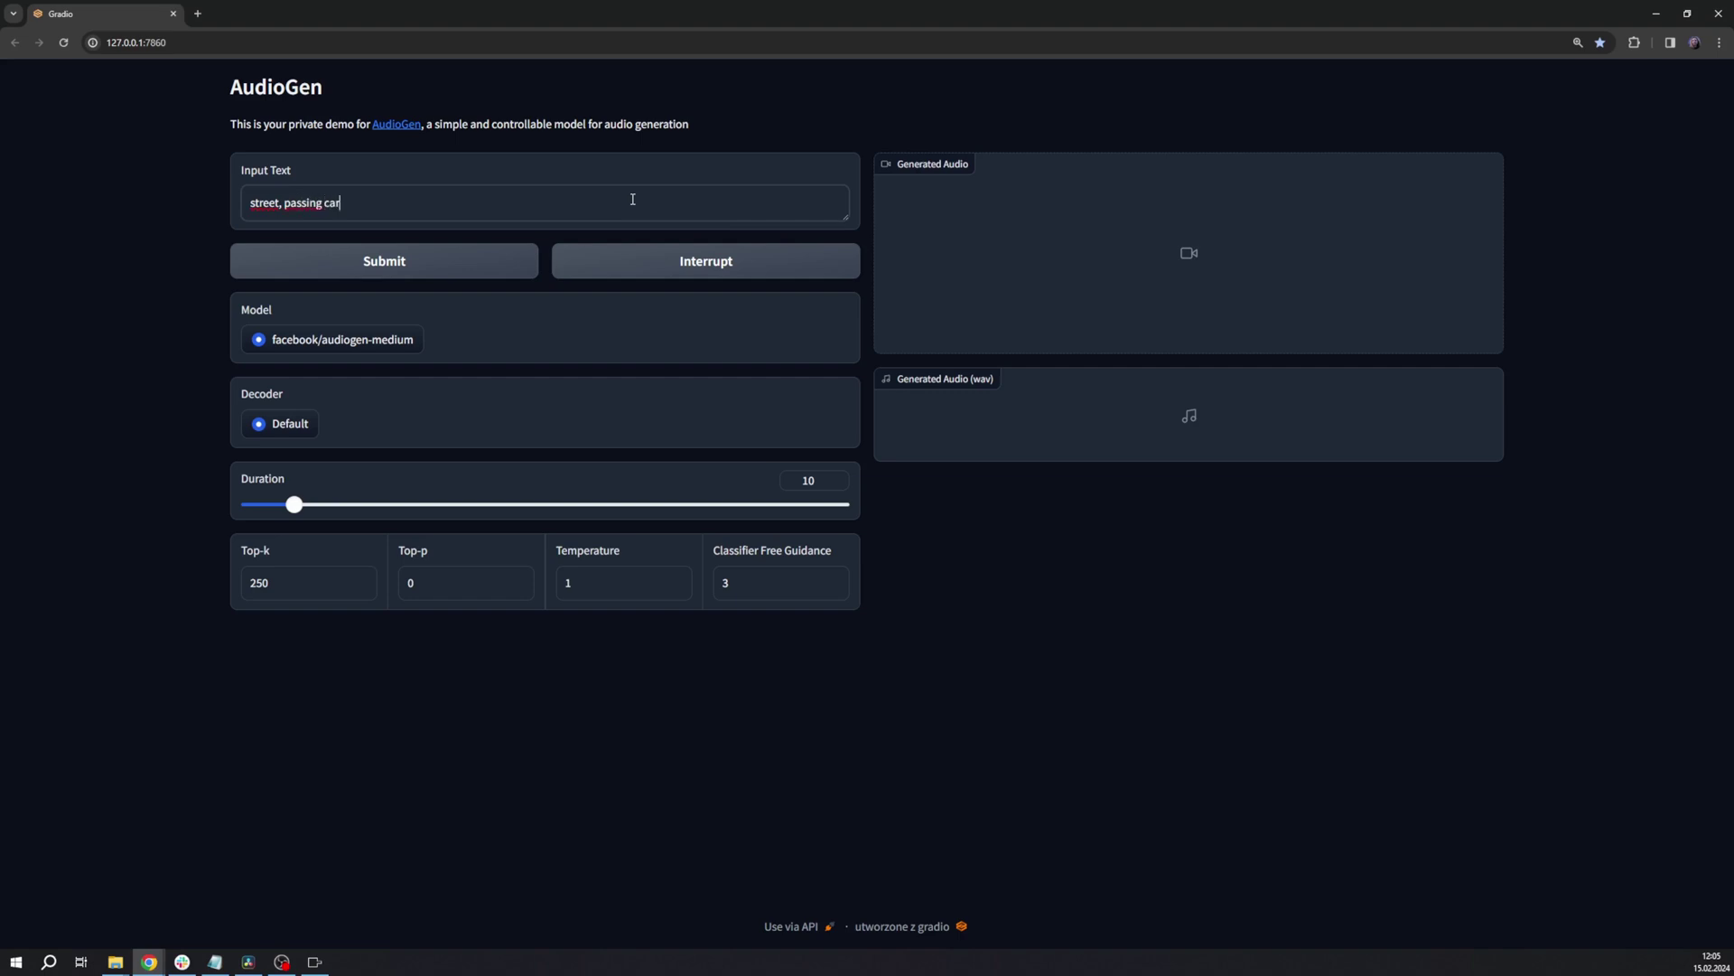
type("lowi")
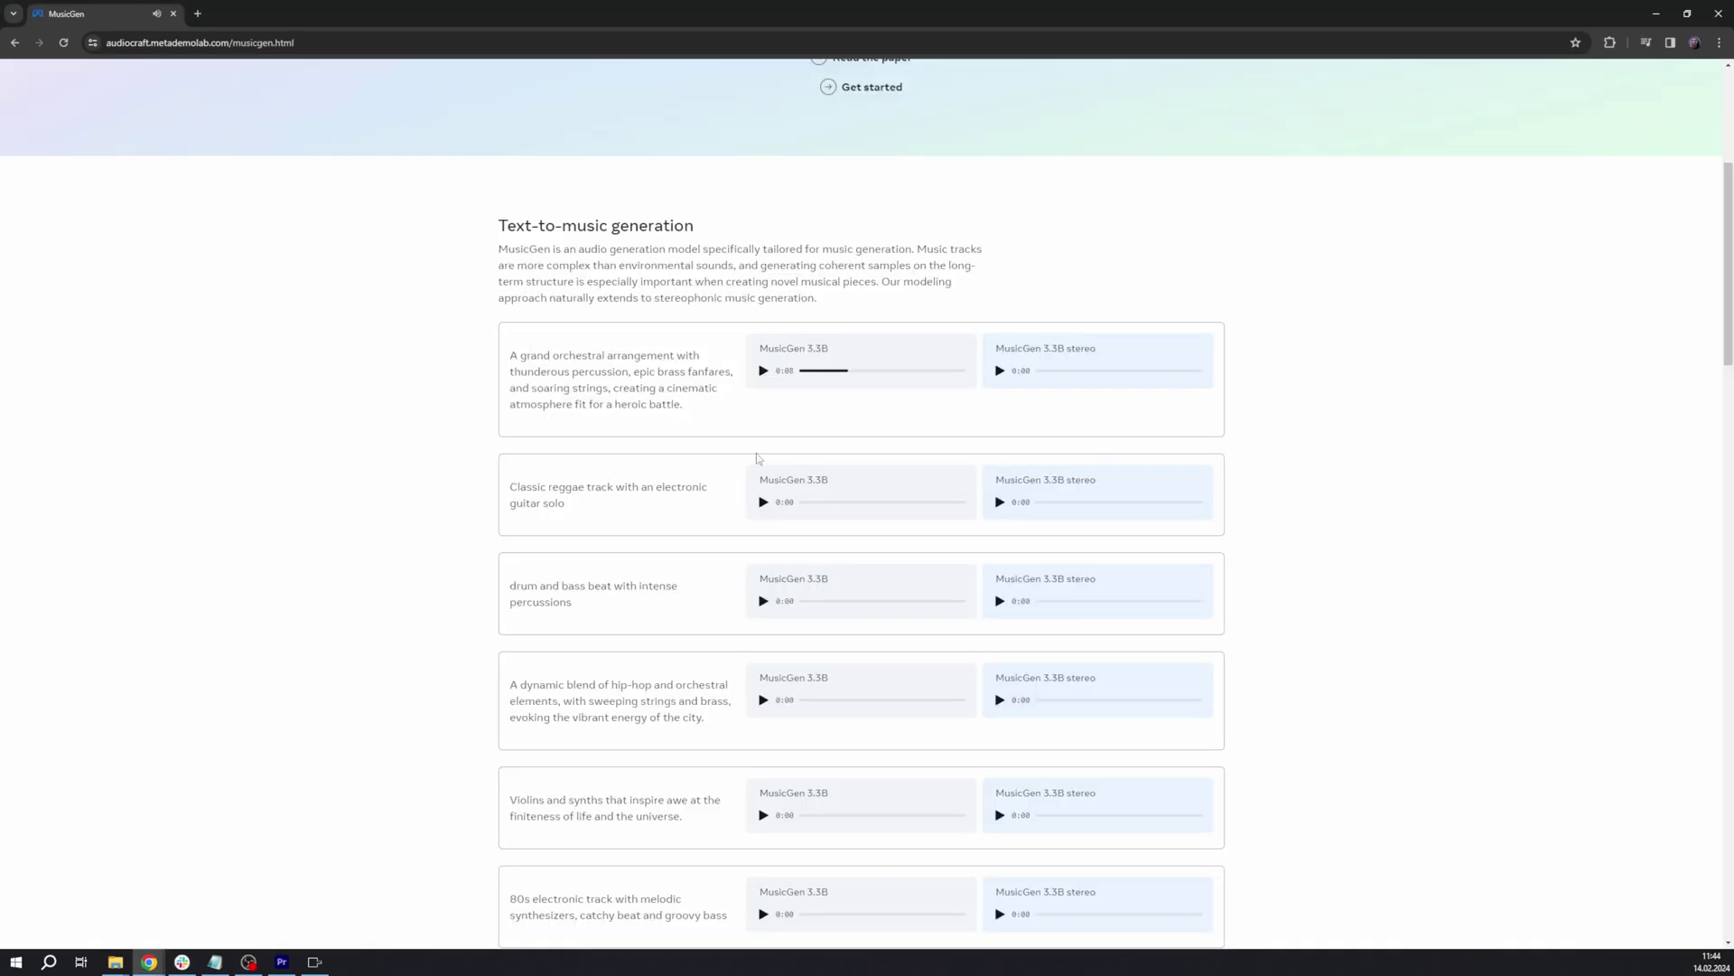
Play the Classic reggae sample, then begin a drum and bass prompt in MusicGen.
left_click(764, 504)
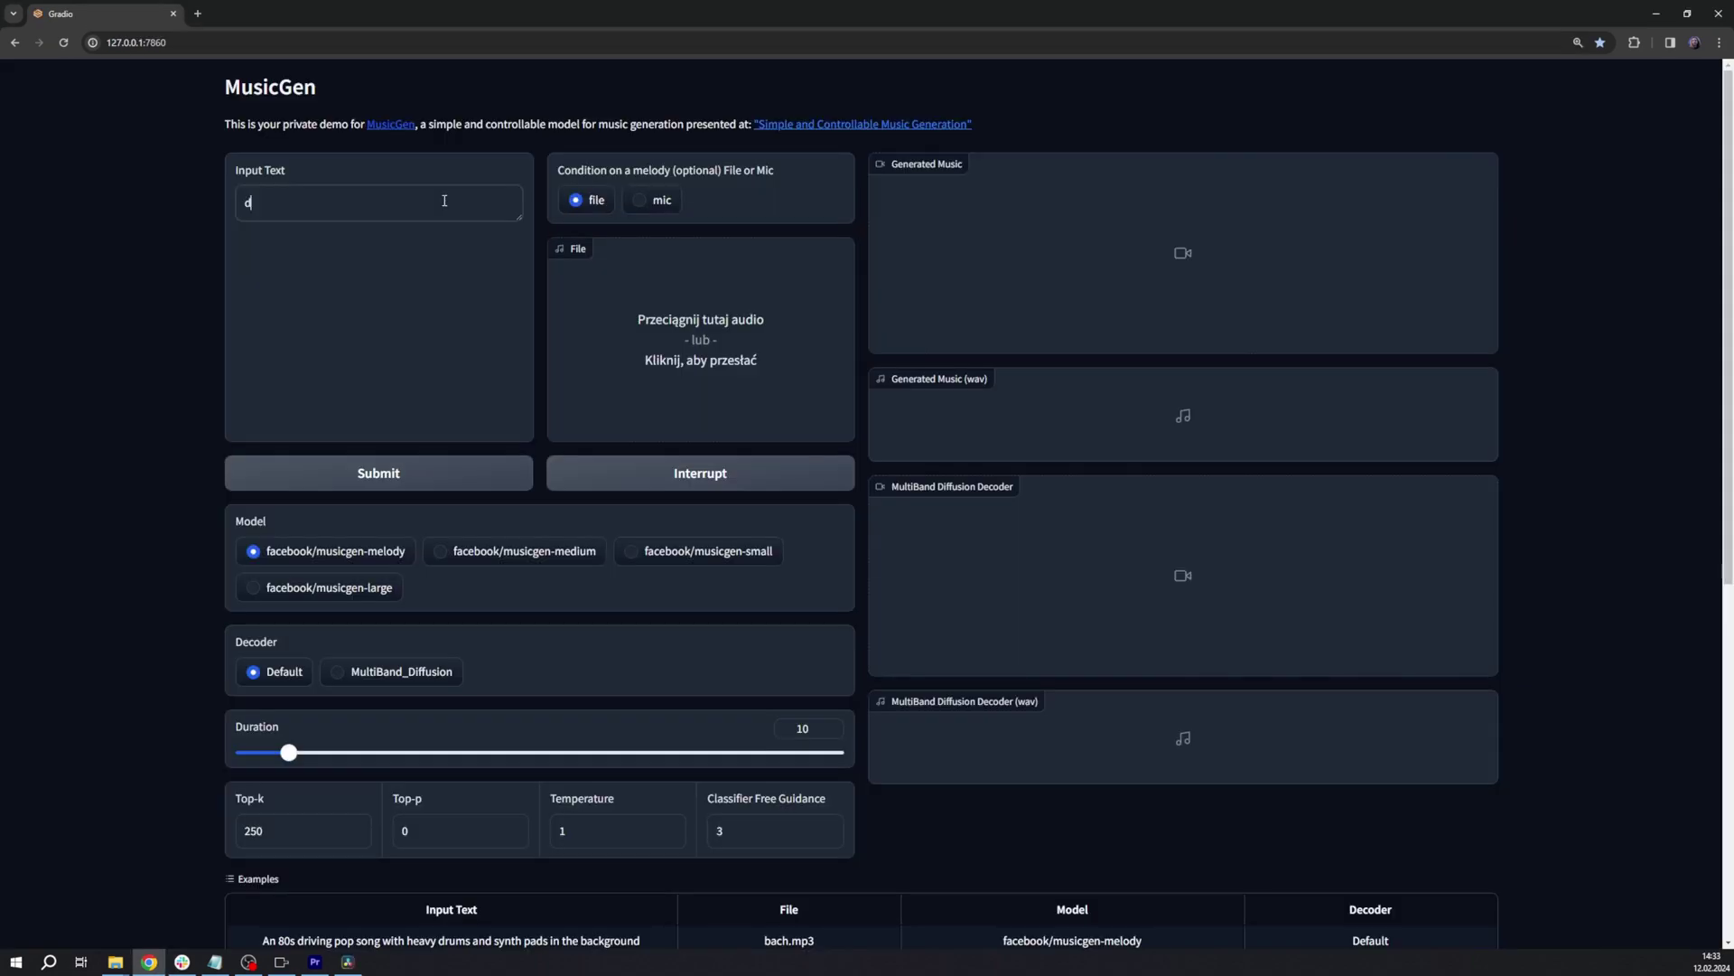
type("rum and bas")
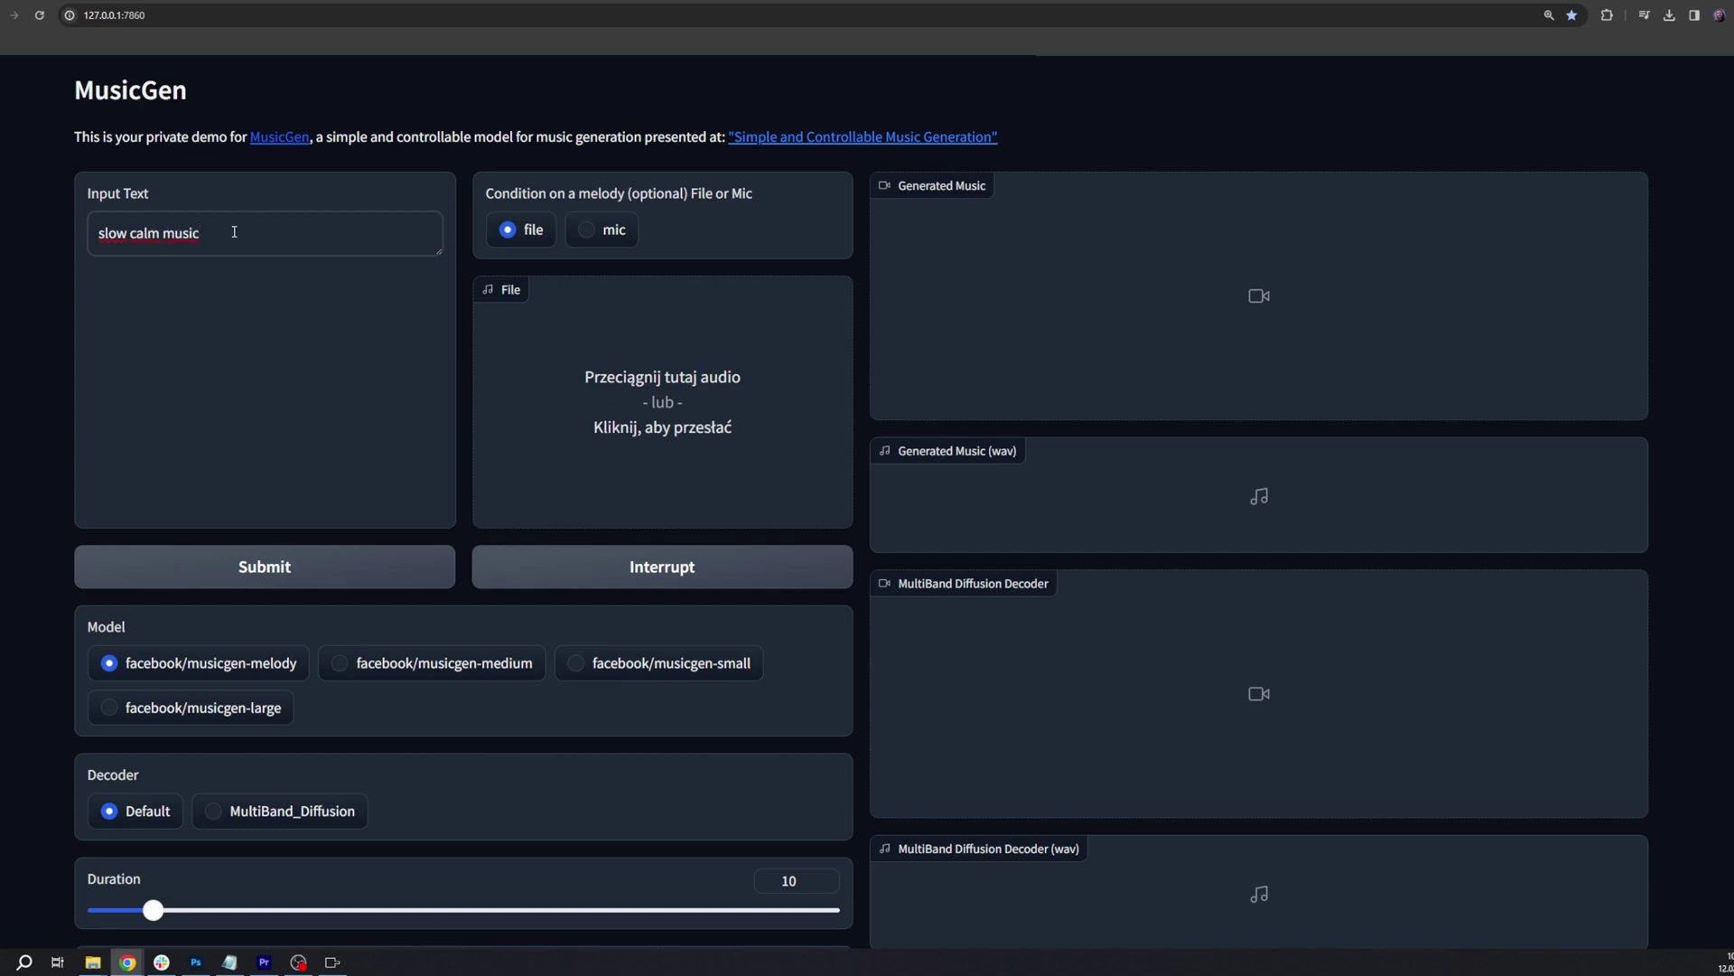
Enter 'slow calm music for 3D animation' as the MusicGen prompt.
type(" for 3D animation")
Generate music from the current prompt, then start AudioGen from the Pinokio launcher.
left_click(260, 571)
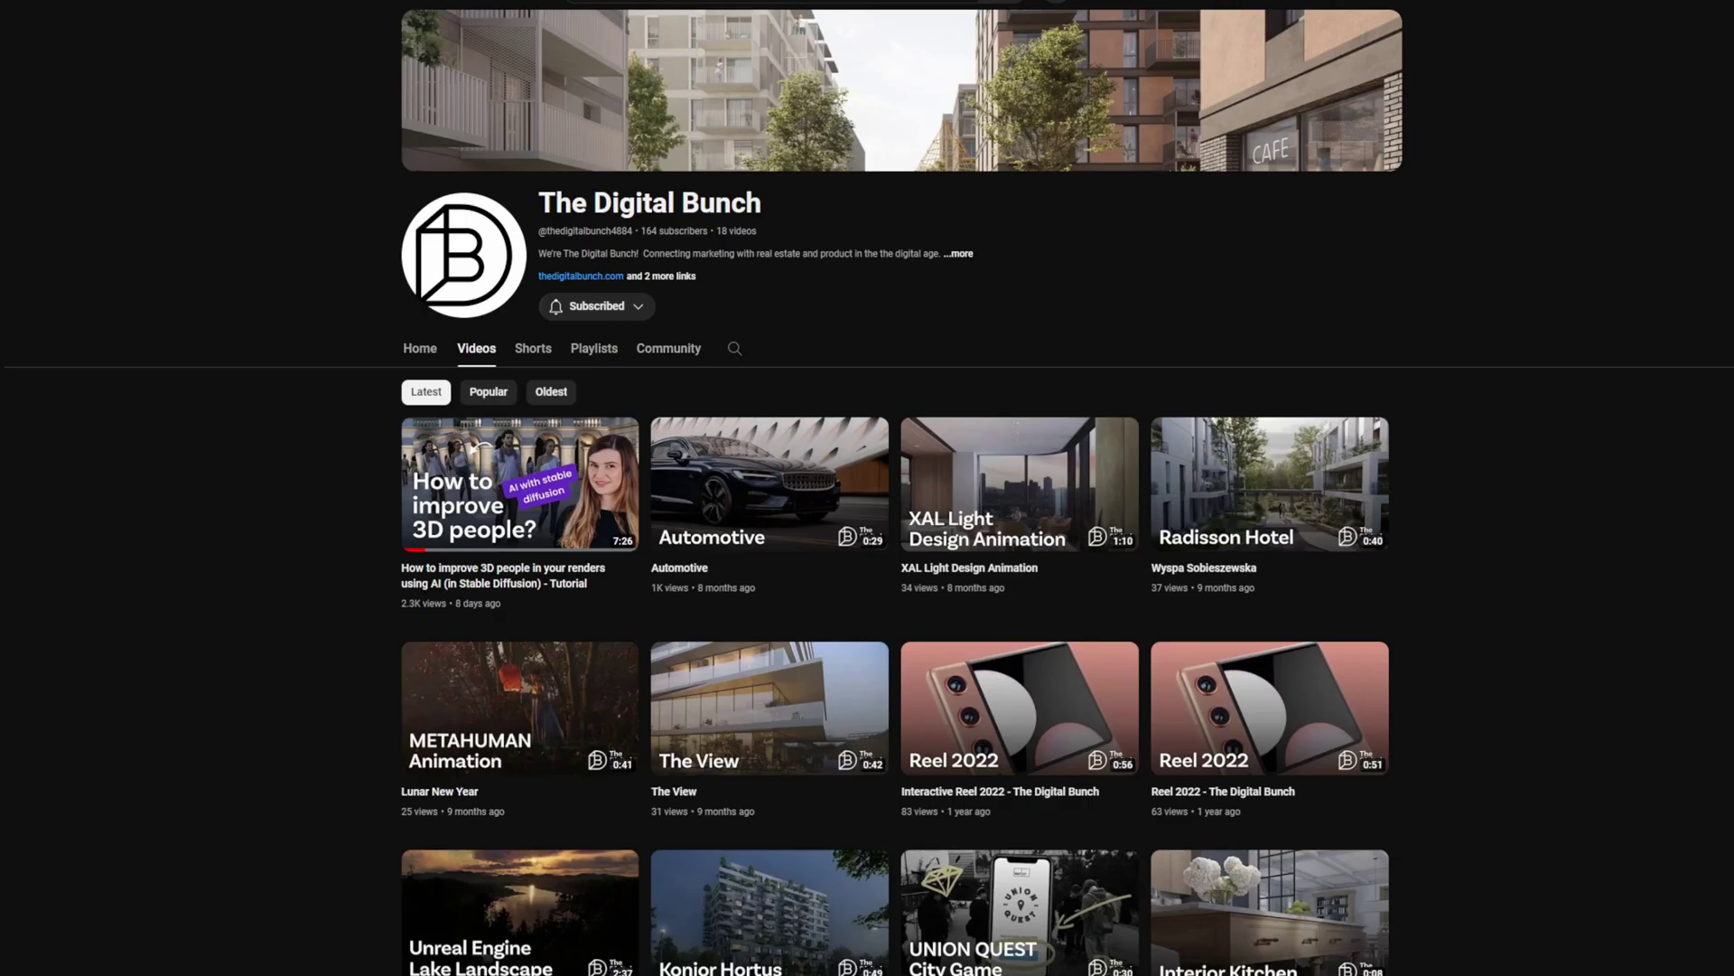
scroll(1664, 463, "down", 3)
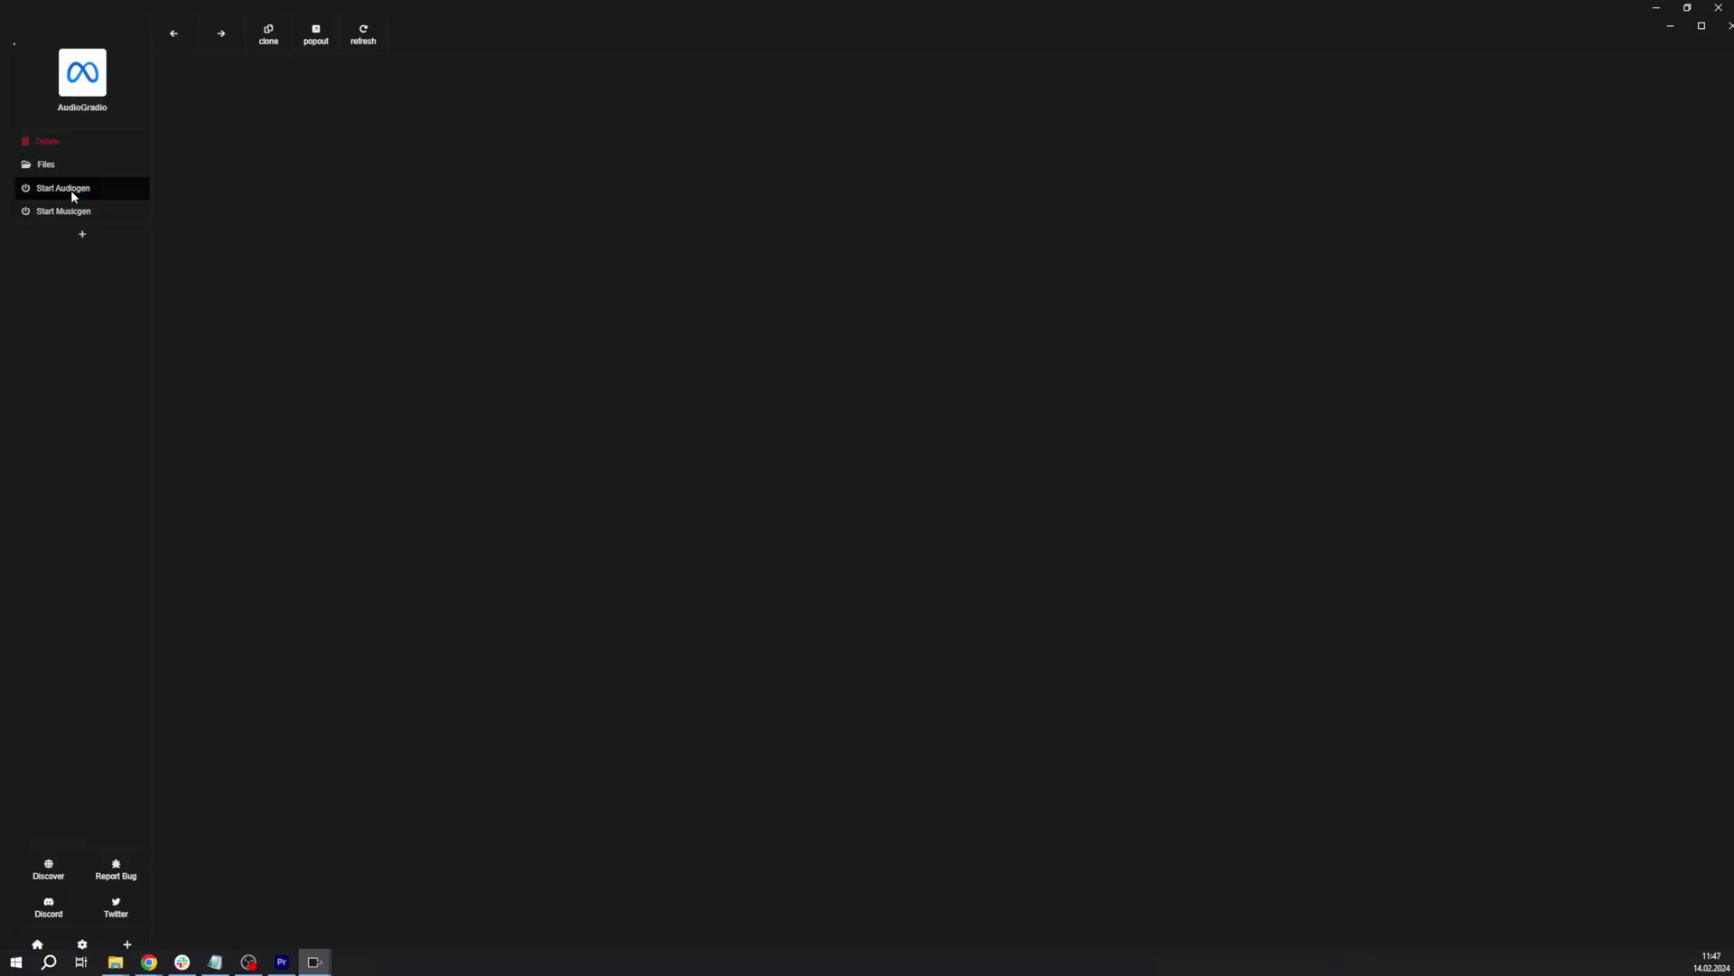
left_click(73, 188)
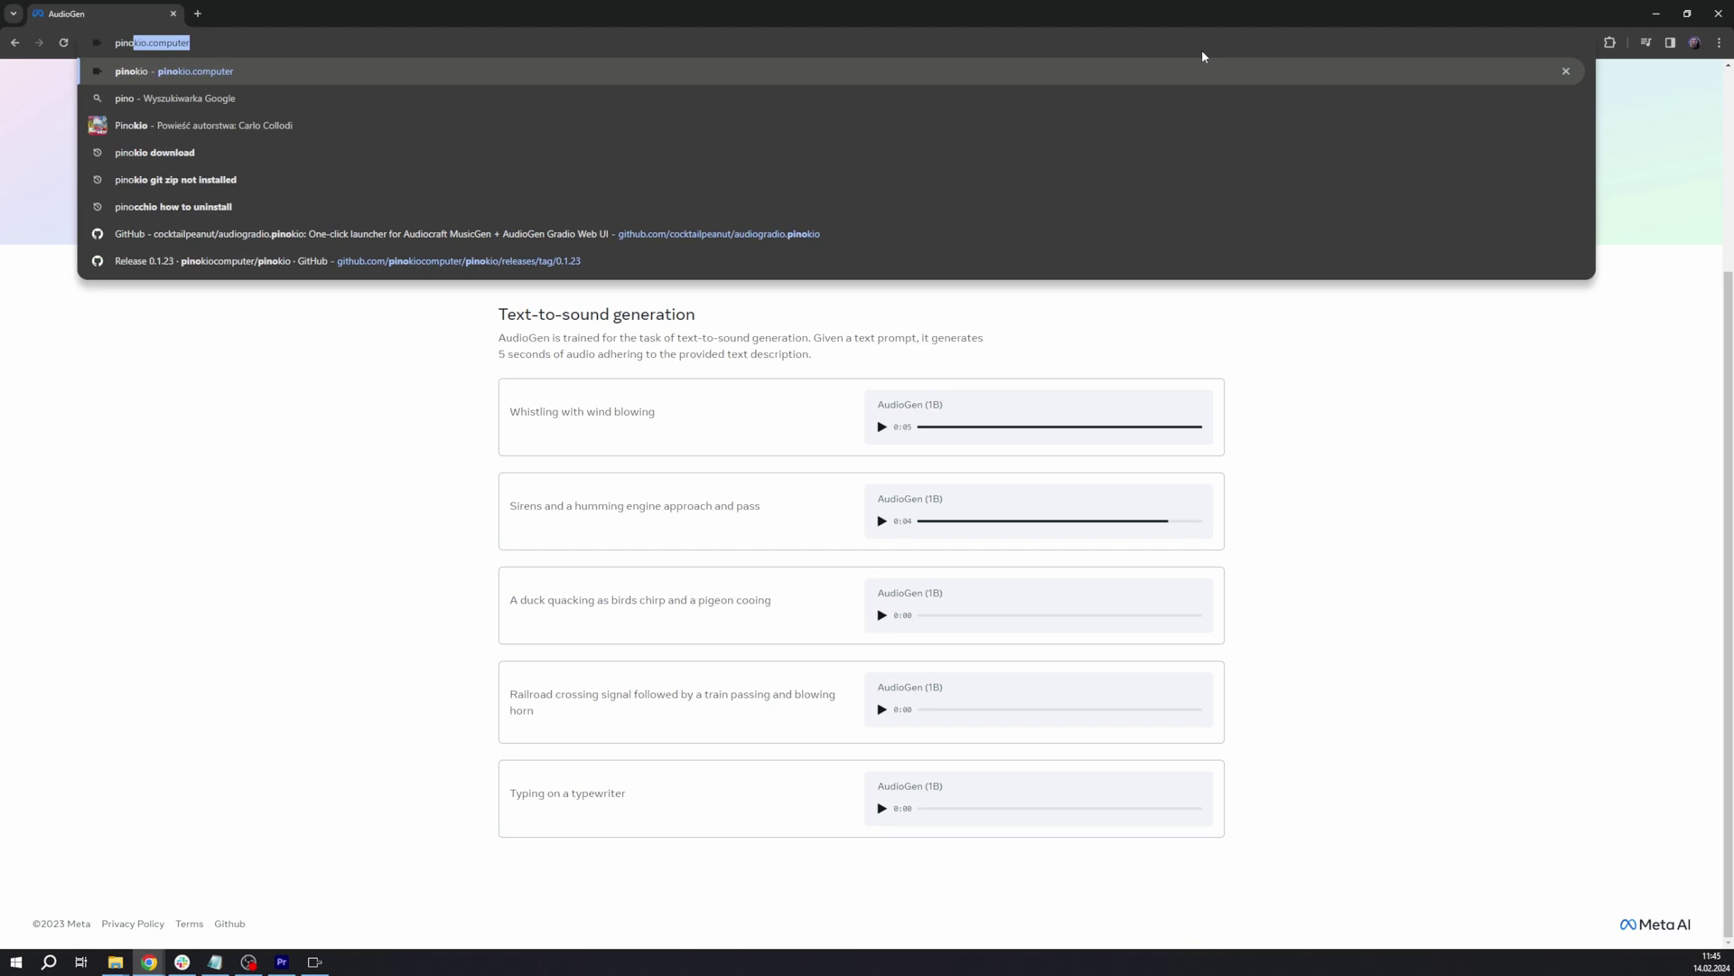
Go to pinokio.computer and open the Pinokio for Windows download instructions.
type("k")
key("Return")
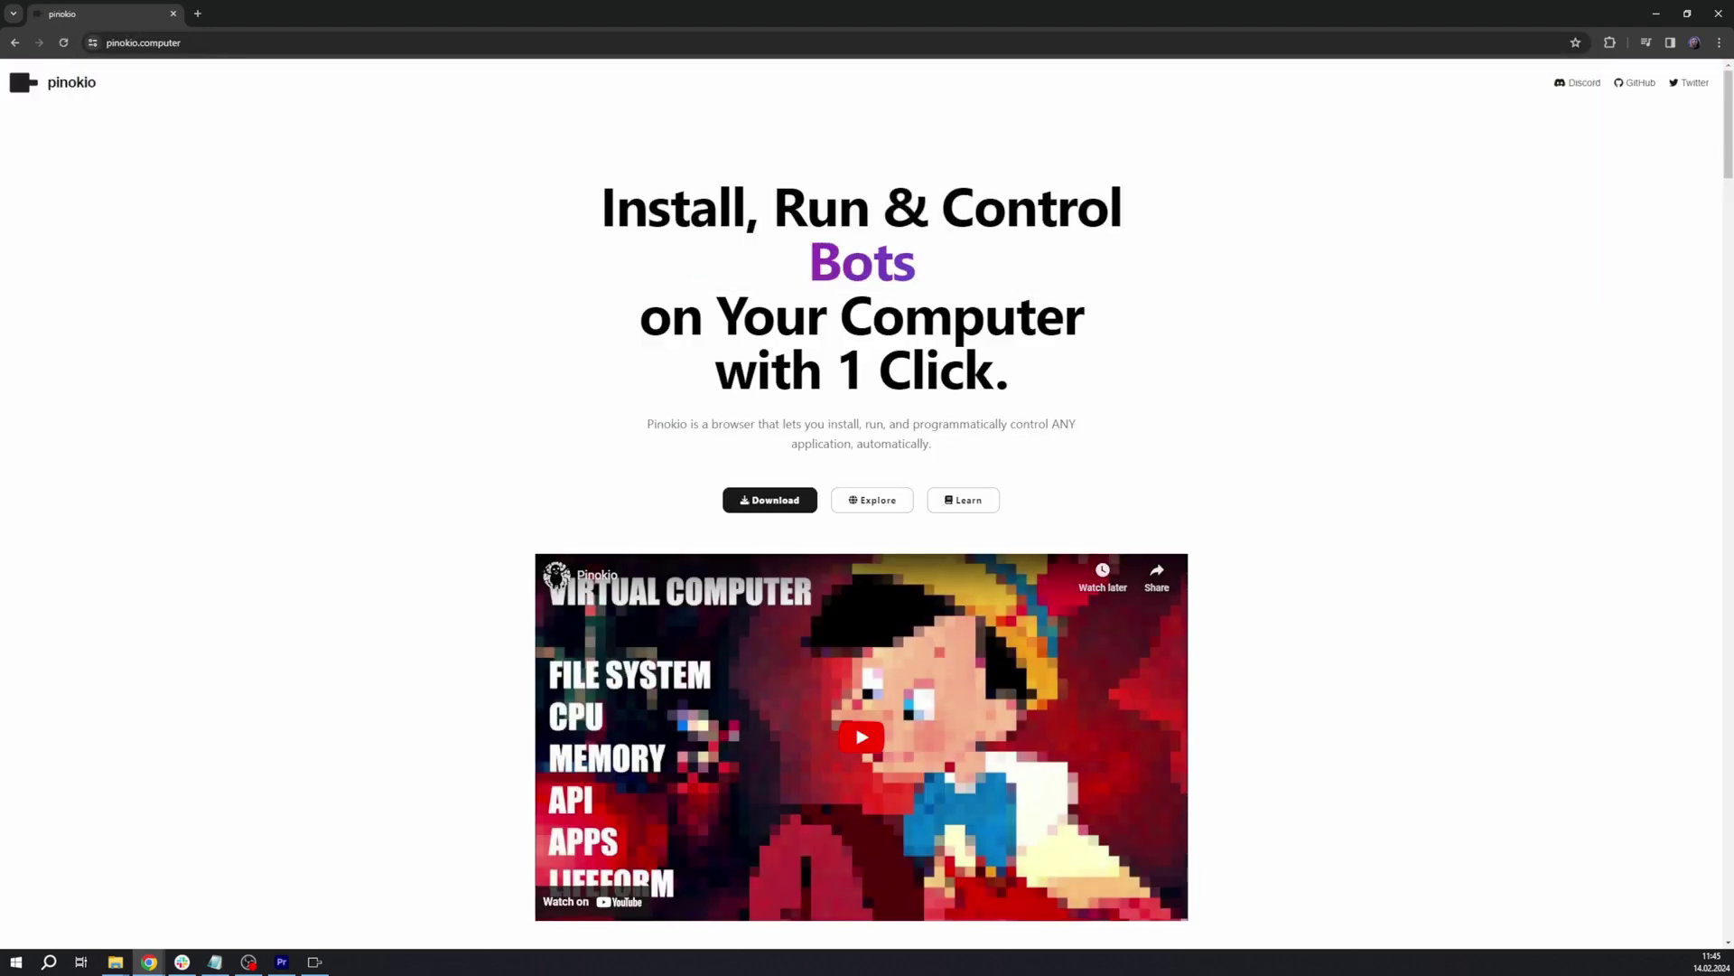
scroll(1321, 639, "down", 20)
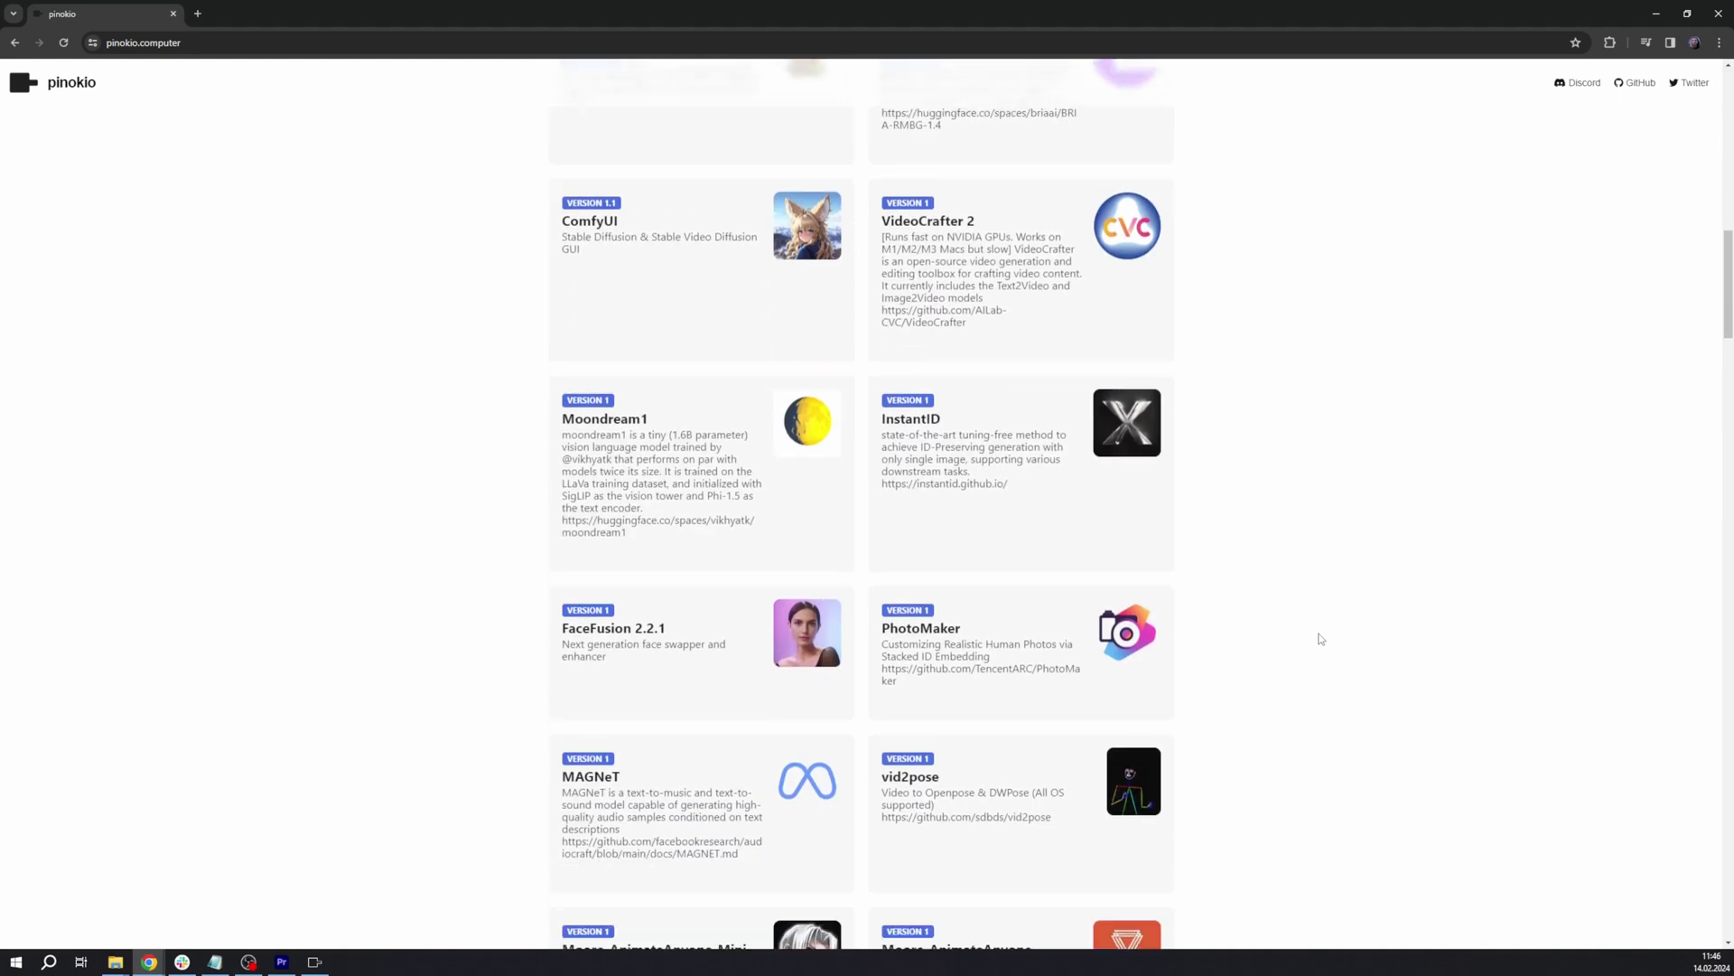
scroll(1321, 638, "down", 9)
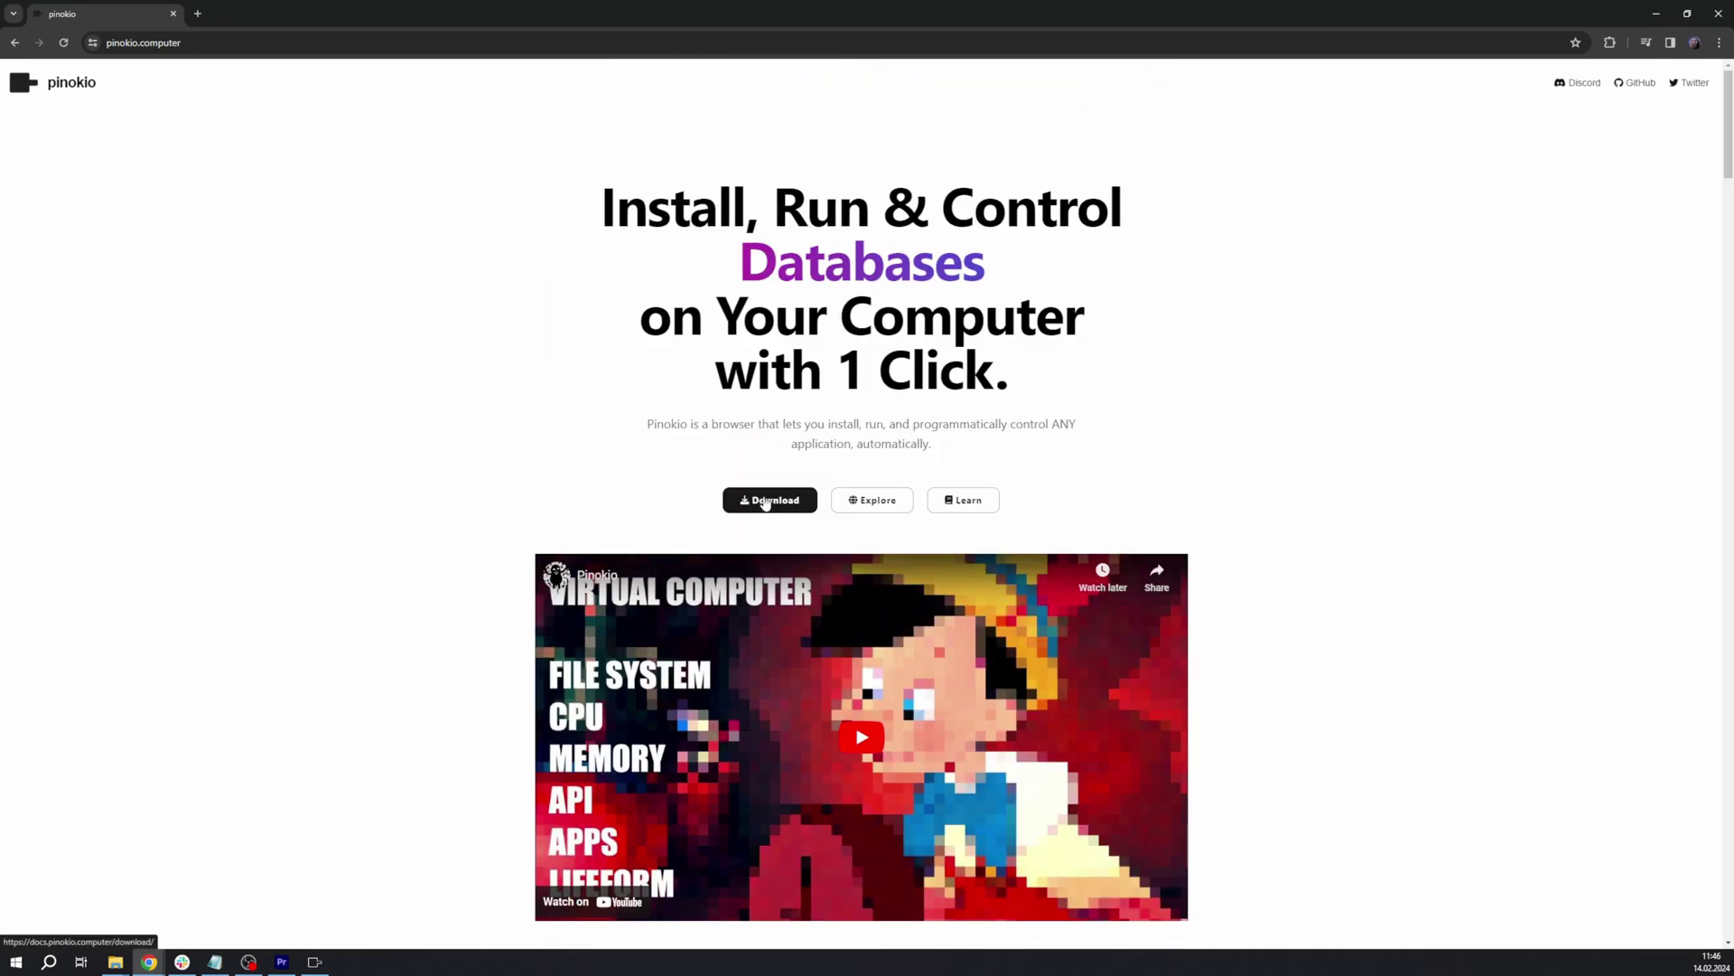
left_click(767, 497)
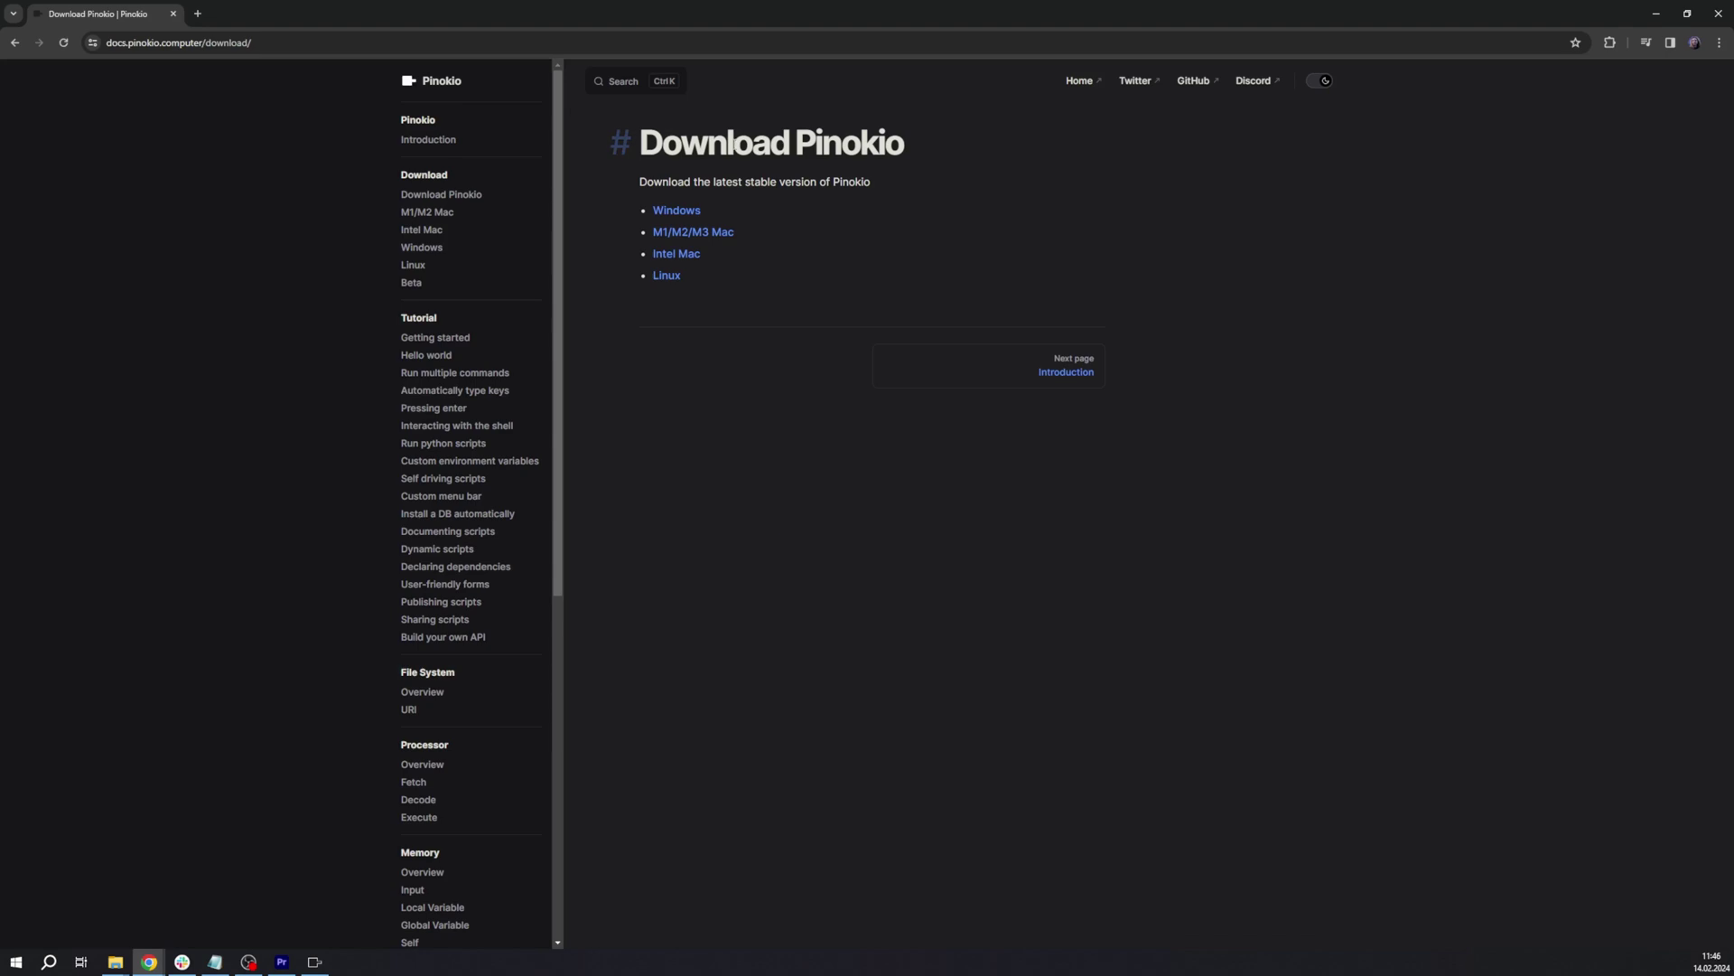
left_click(696, 212)
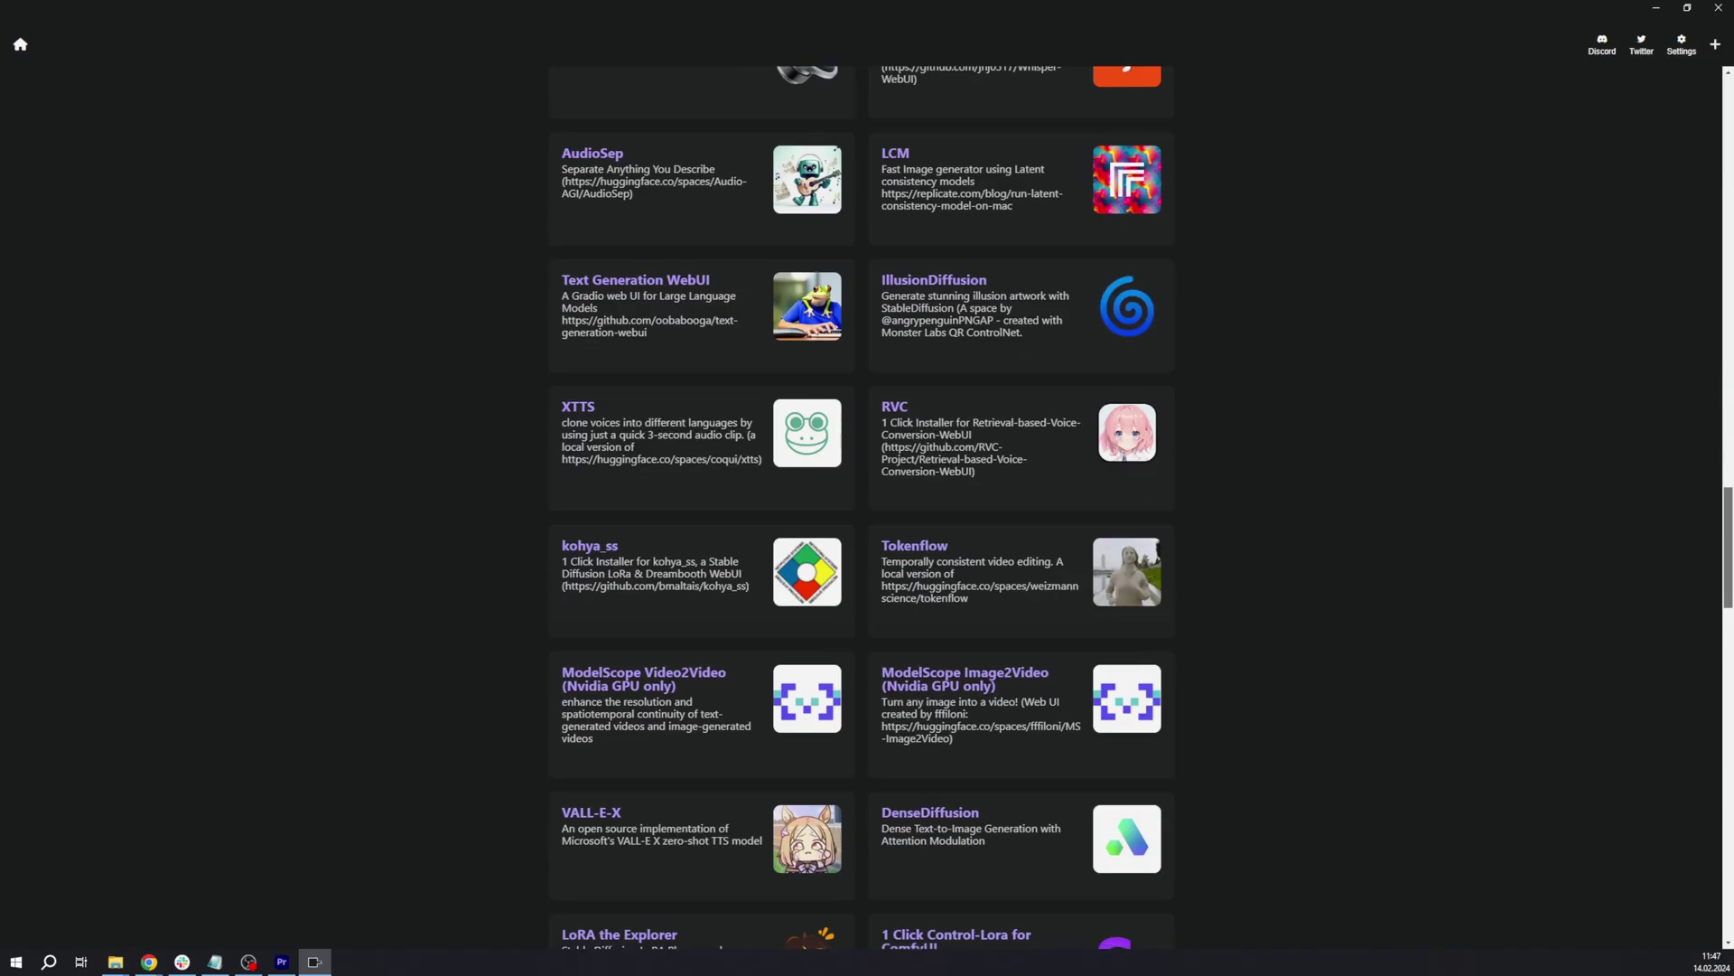
Download AudioGradio as audiogradio.pinokio.git and open its app page in Pinokio.
scroll(1141, 506, "down", 9)
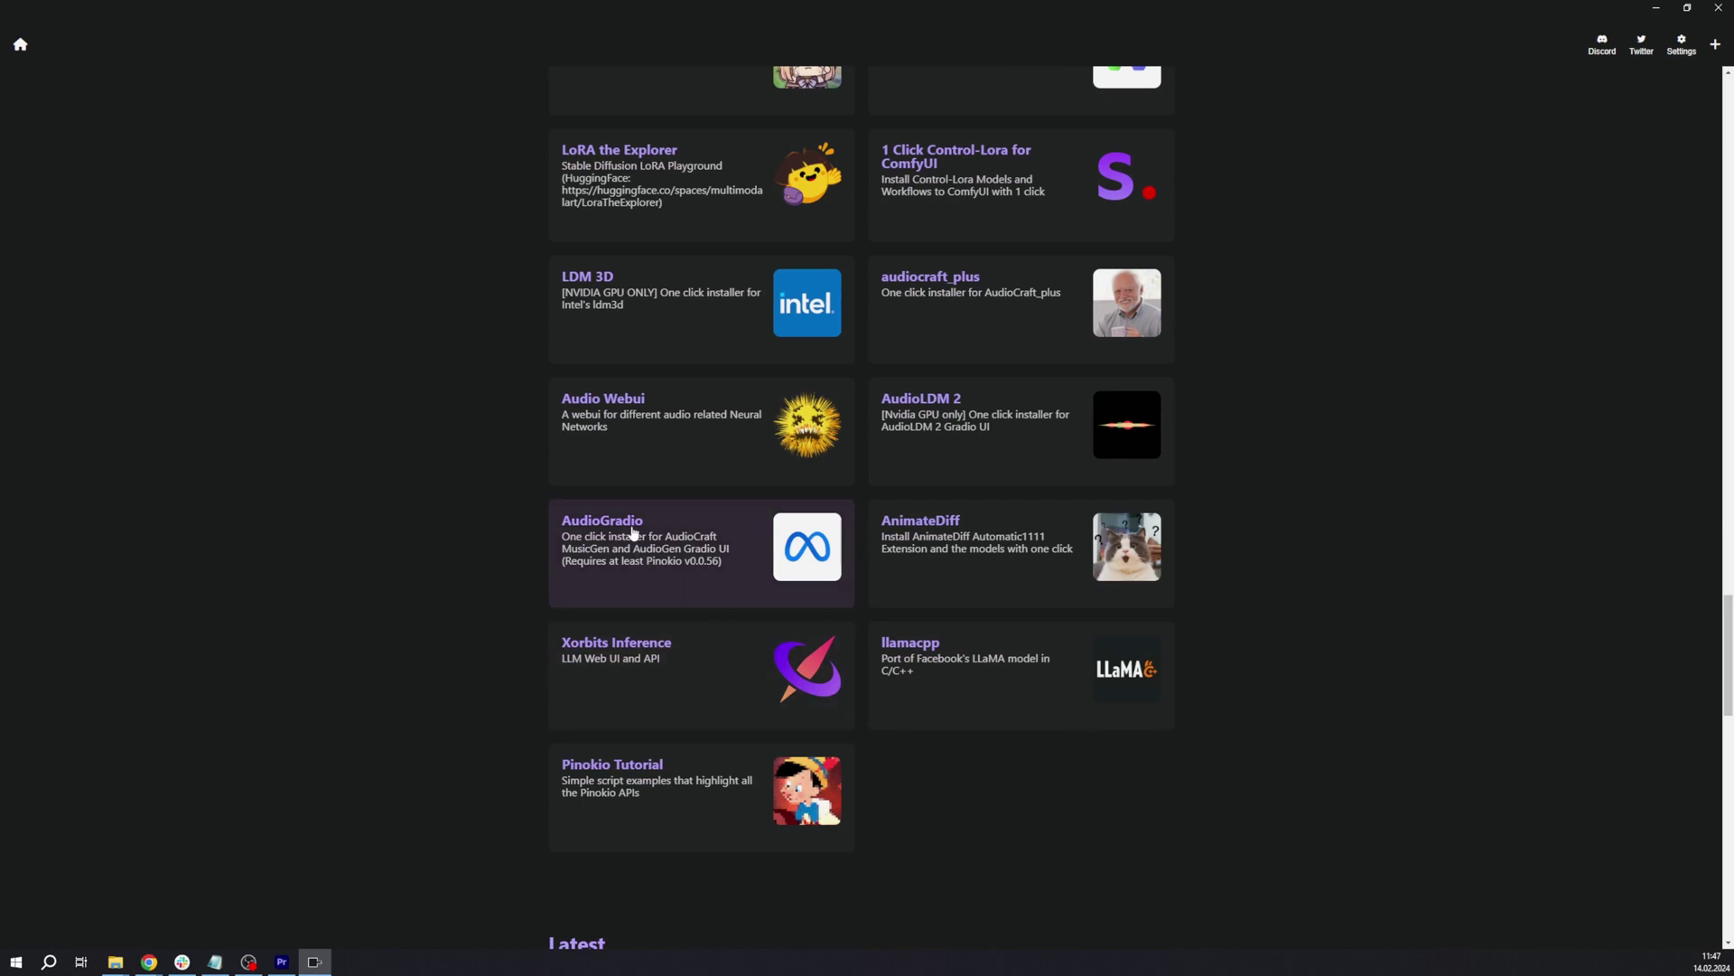
left_click(633, 533)
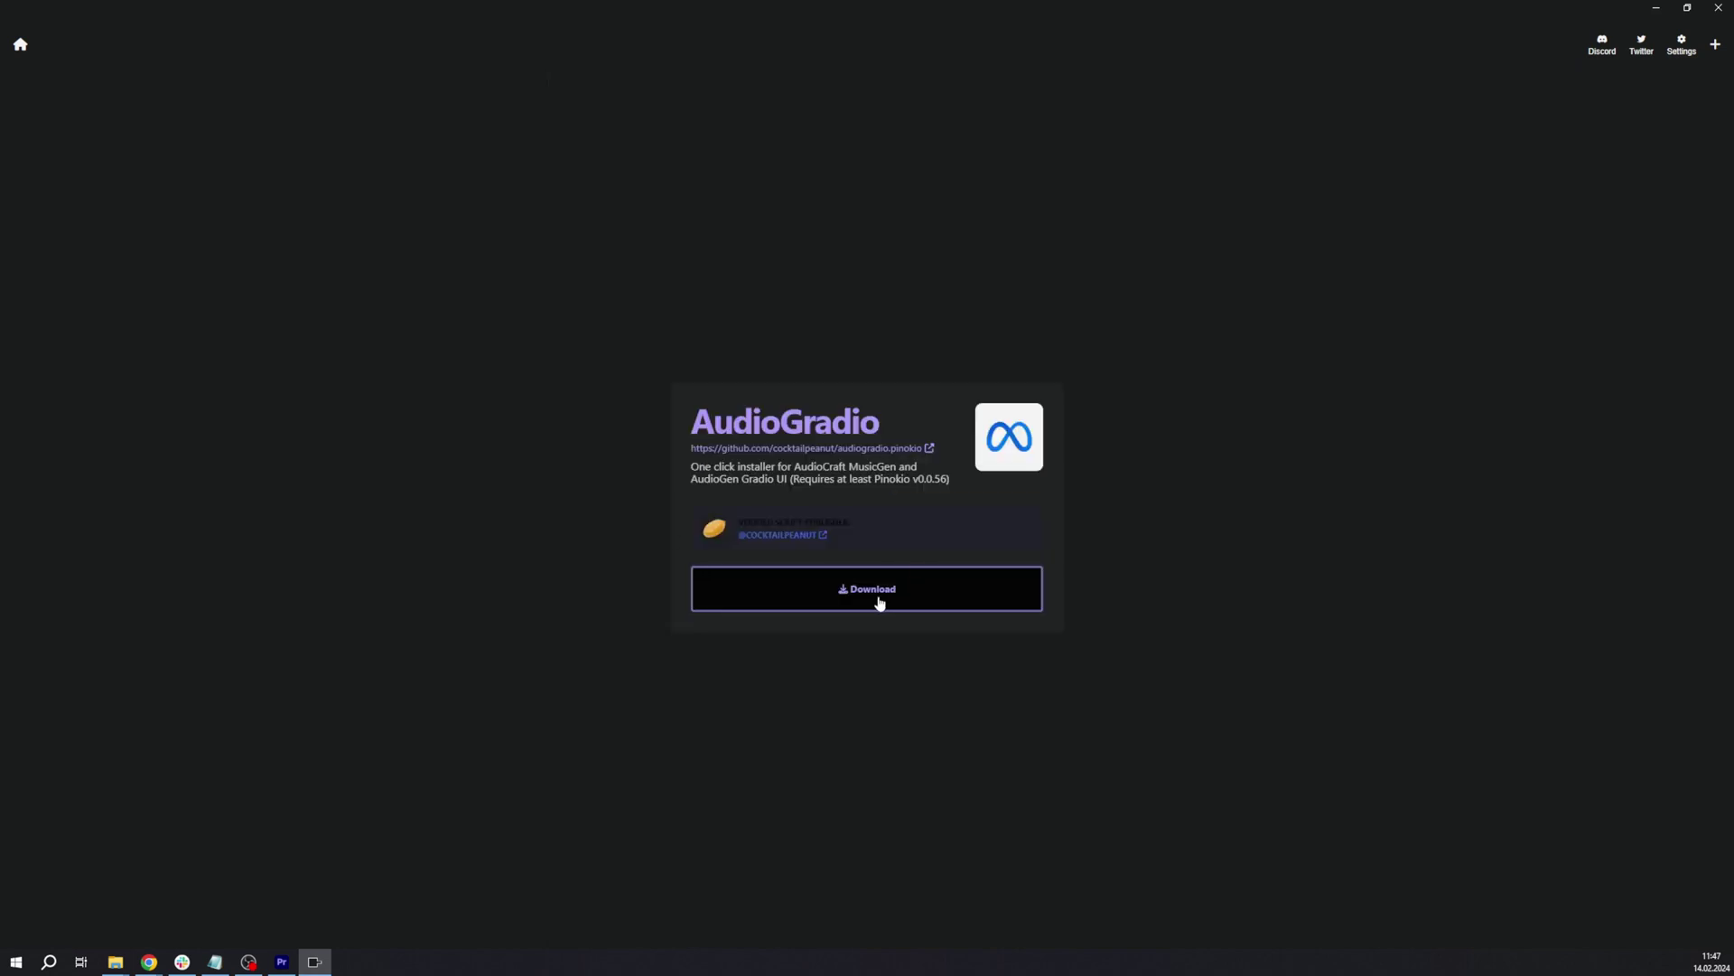
left_click(879, 600)
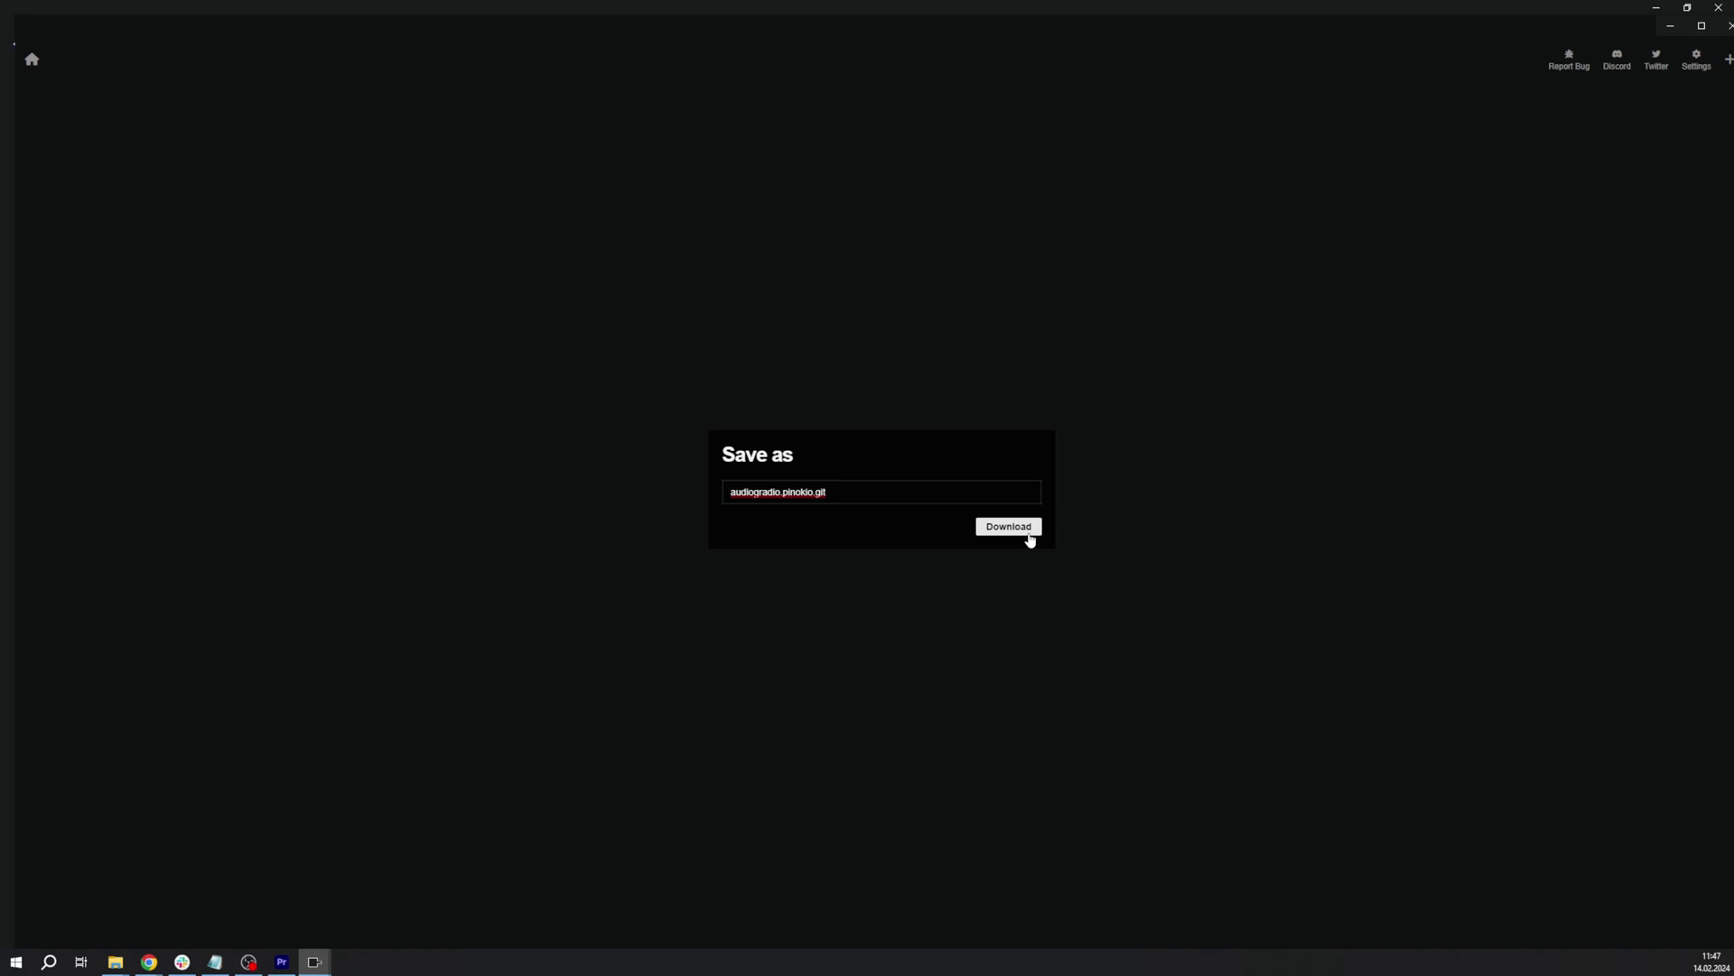
left_click(1028, 535)
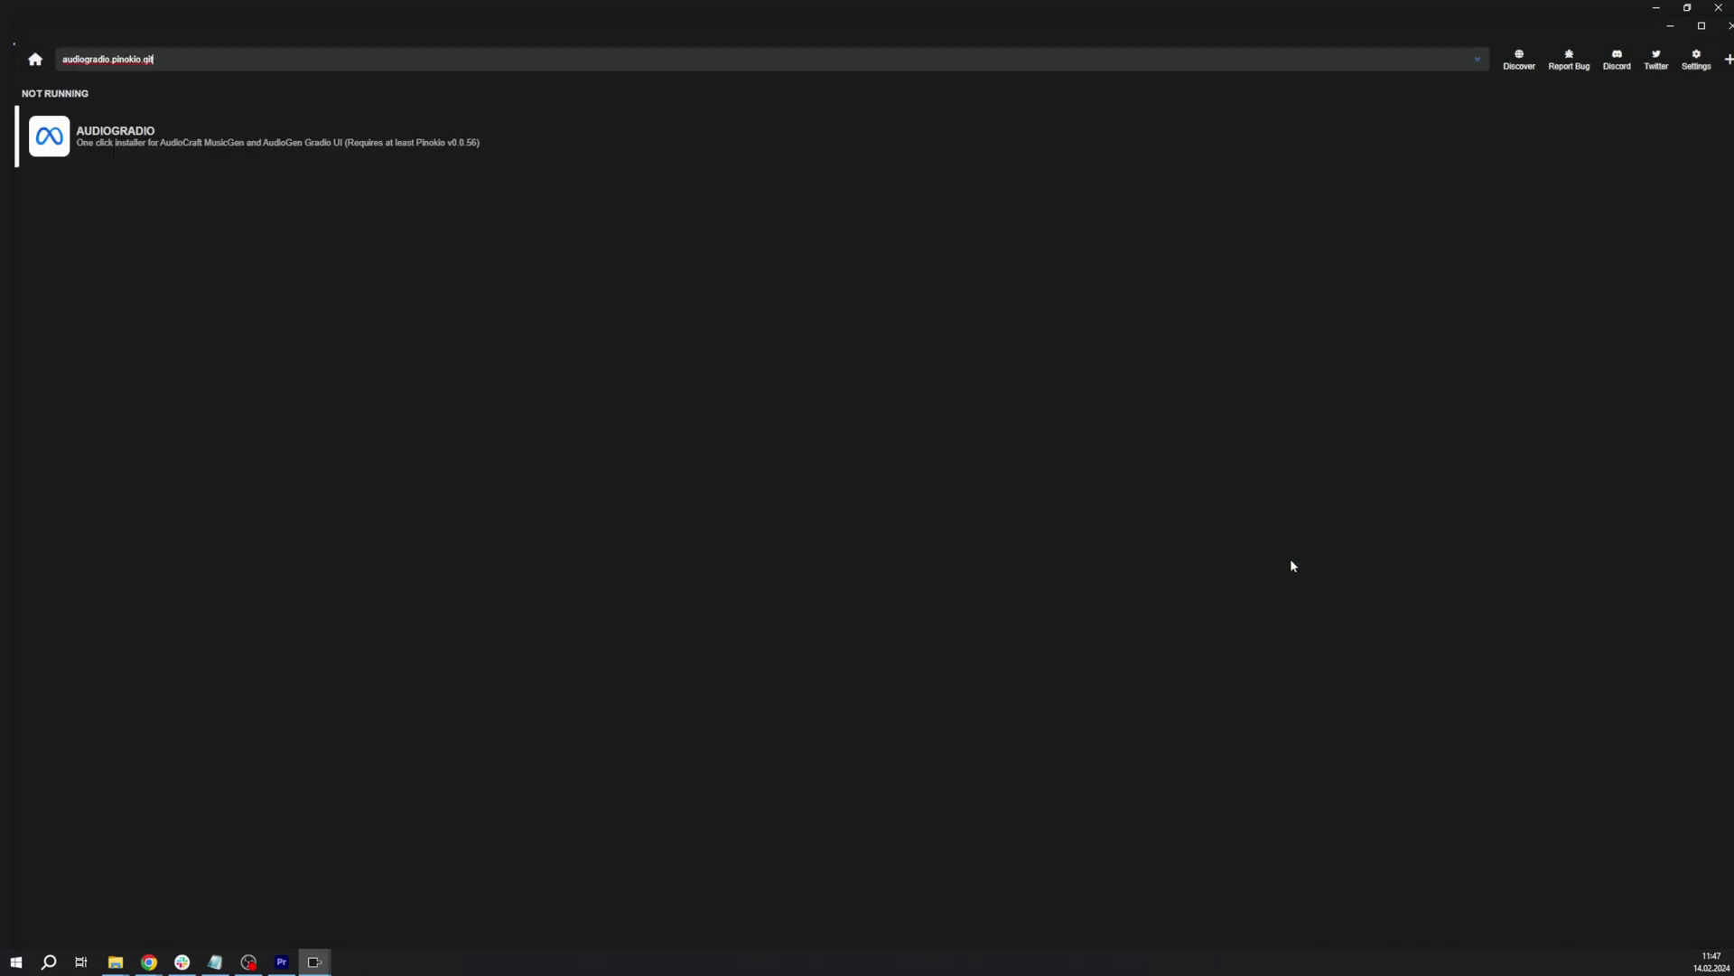
left_click(549, 165)
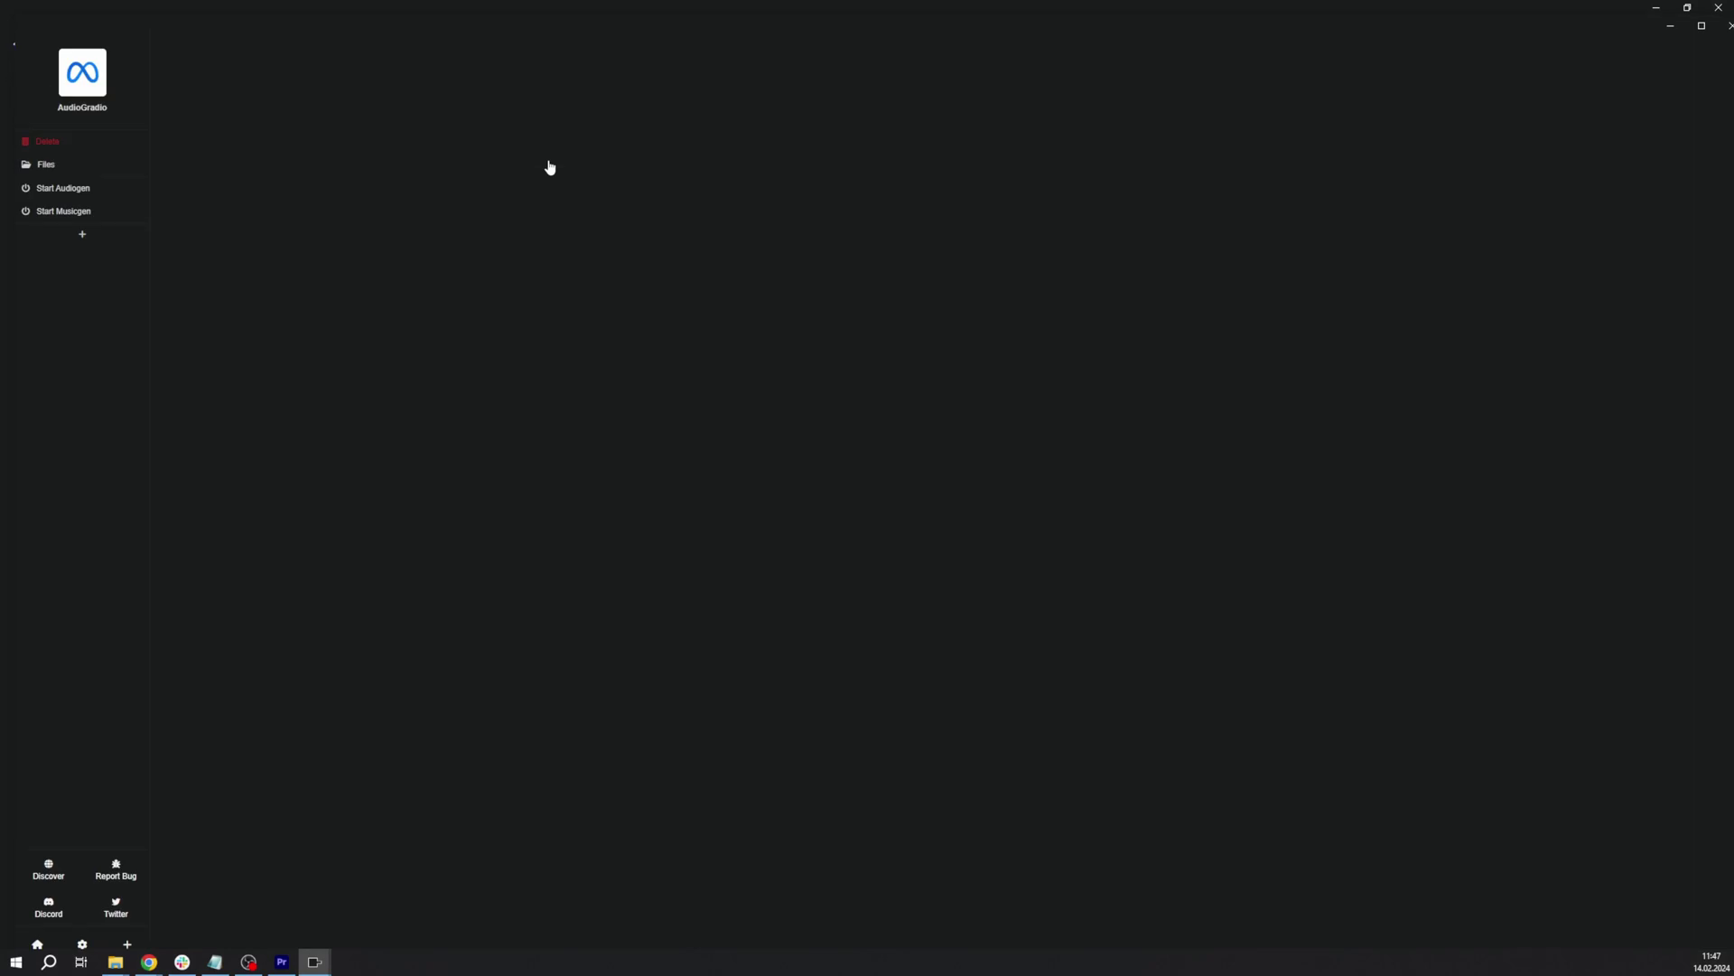
Start Audiogen from the AudioGradio sidebar so the demo runs at 127.0.0.1:7860.
left_click(73, 197)
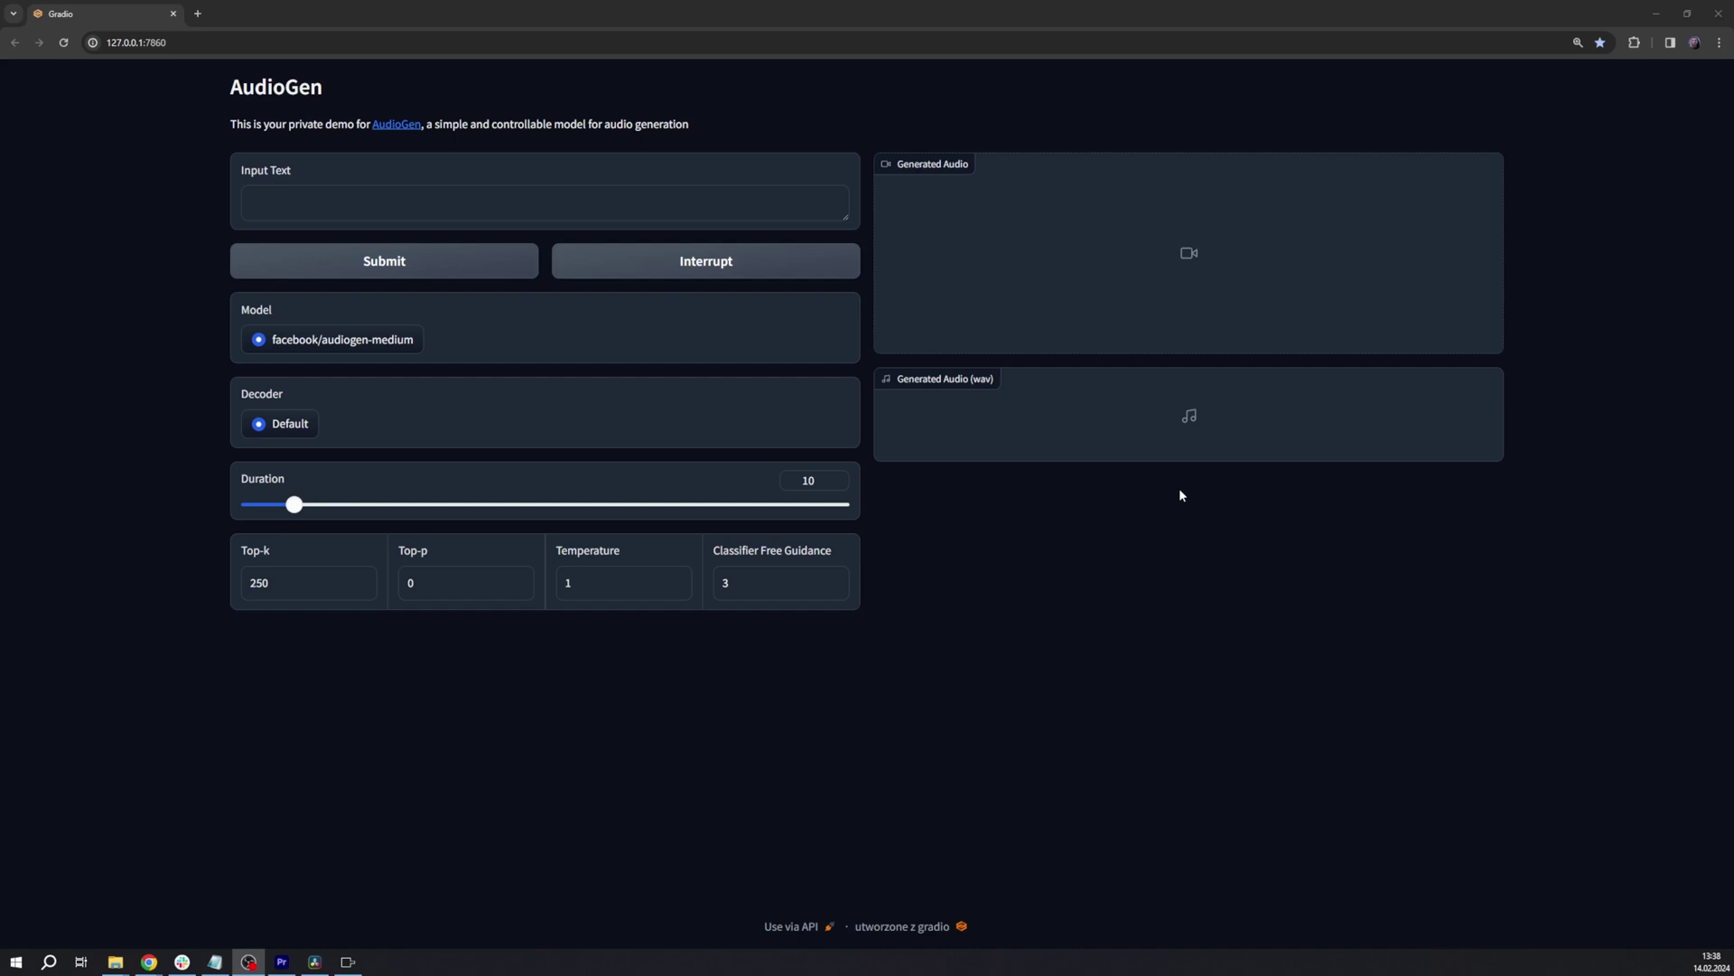
Generate a 'dog barking' sound in AudioGen, then play and pause the clip.
left_click(781, 206)
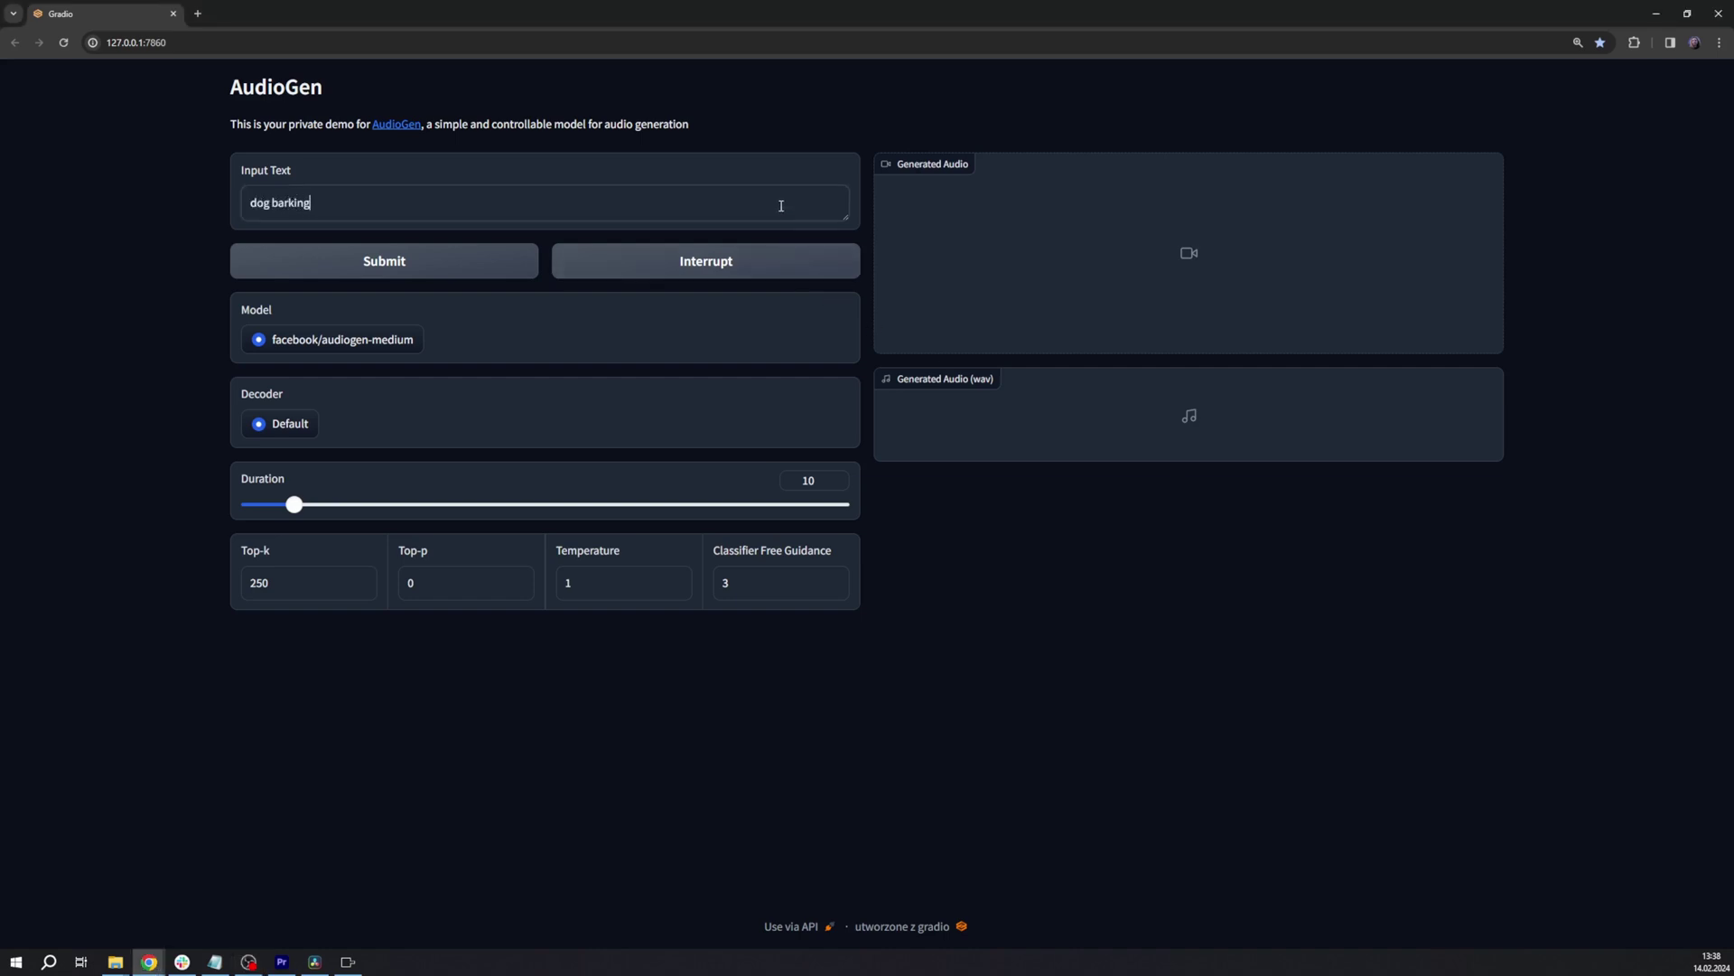
left_click(402, 262)
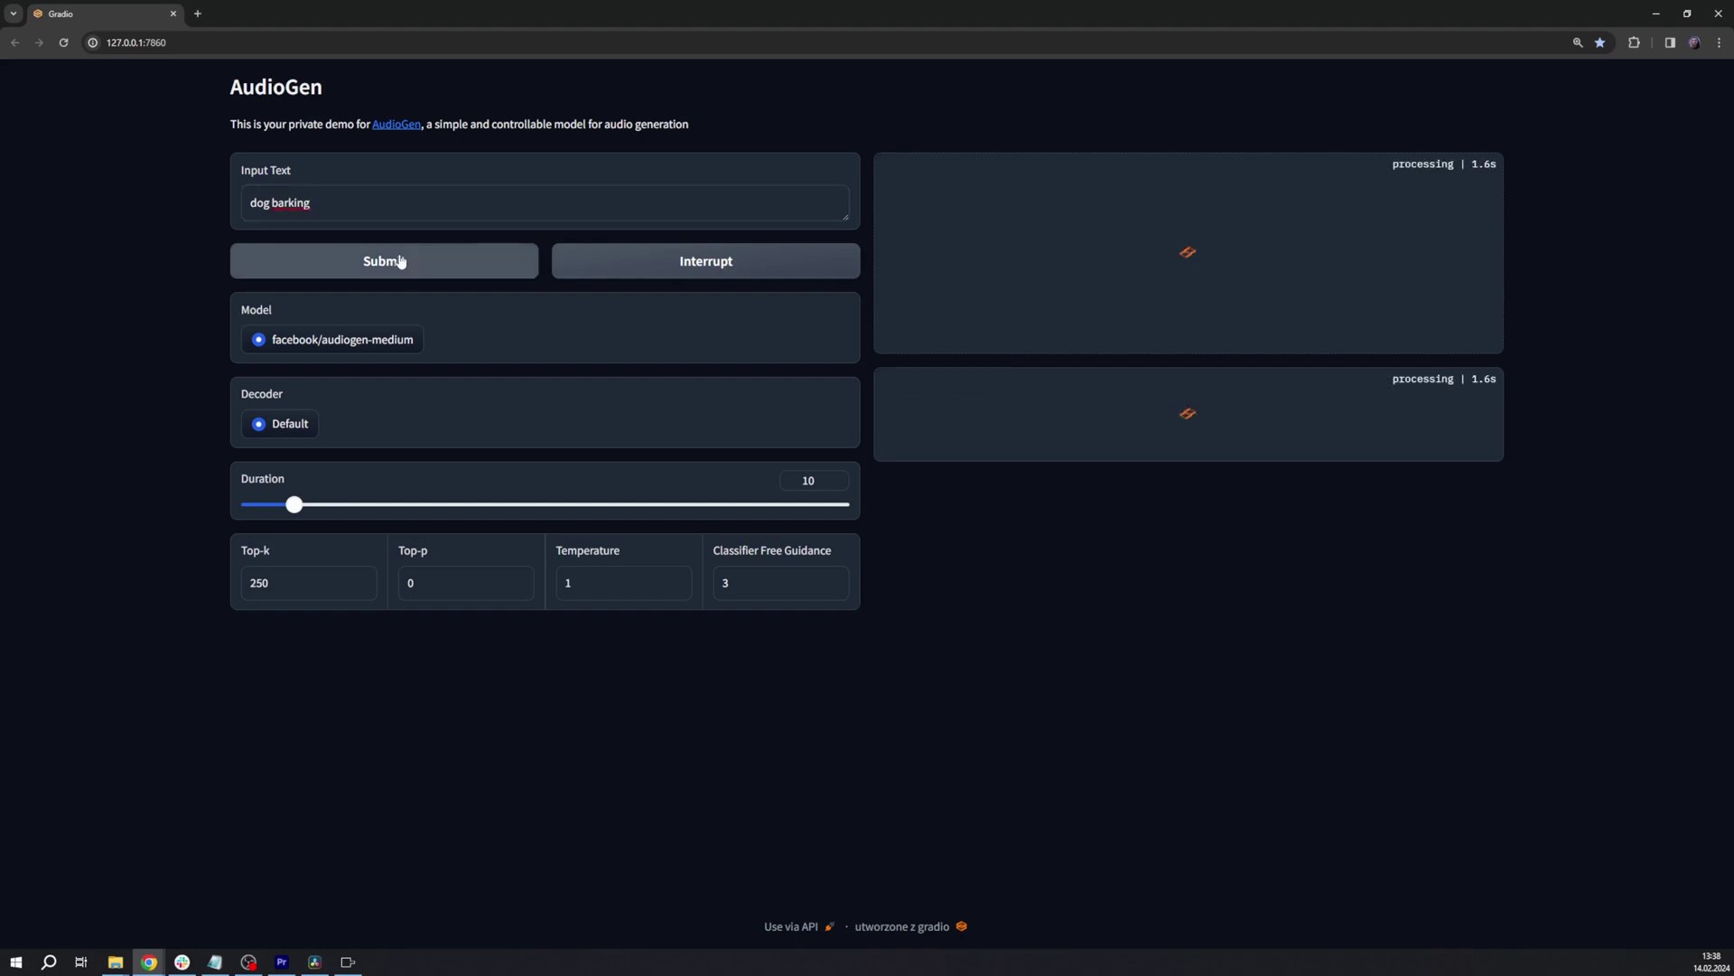
left_click(901, 465)
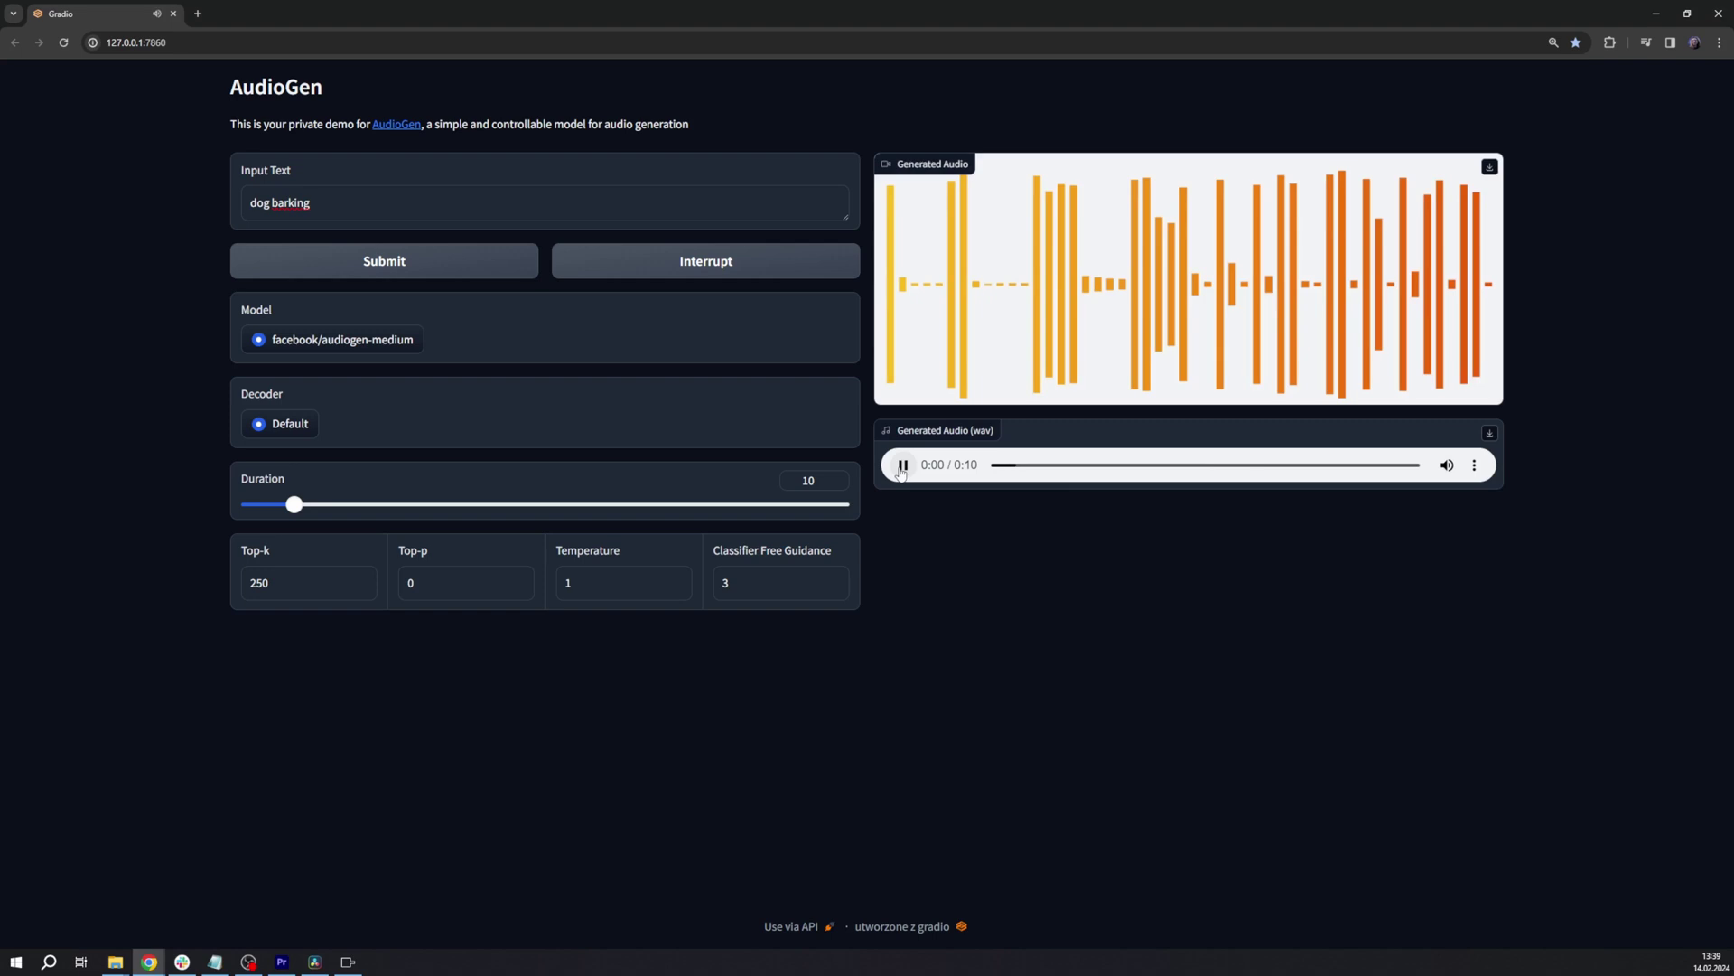
left_click(901, 465)
mouse_move(294, 504)
left_mouse_down()
mouse_move(796, 505)
mouse_move(860, 522)
mouse_move(297, 520)
left_mouse_up()
Switch back to MusicGen and resubmit the 'drum and bass beat with percussion' prompt.
key("alt+Tab")
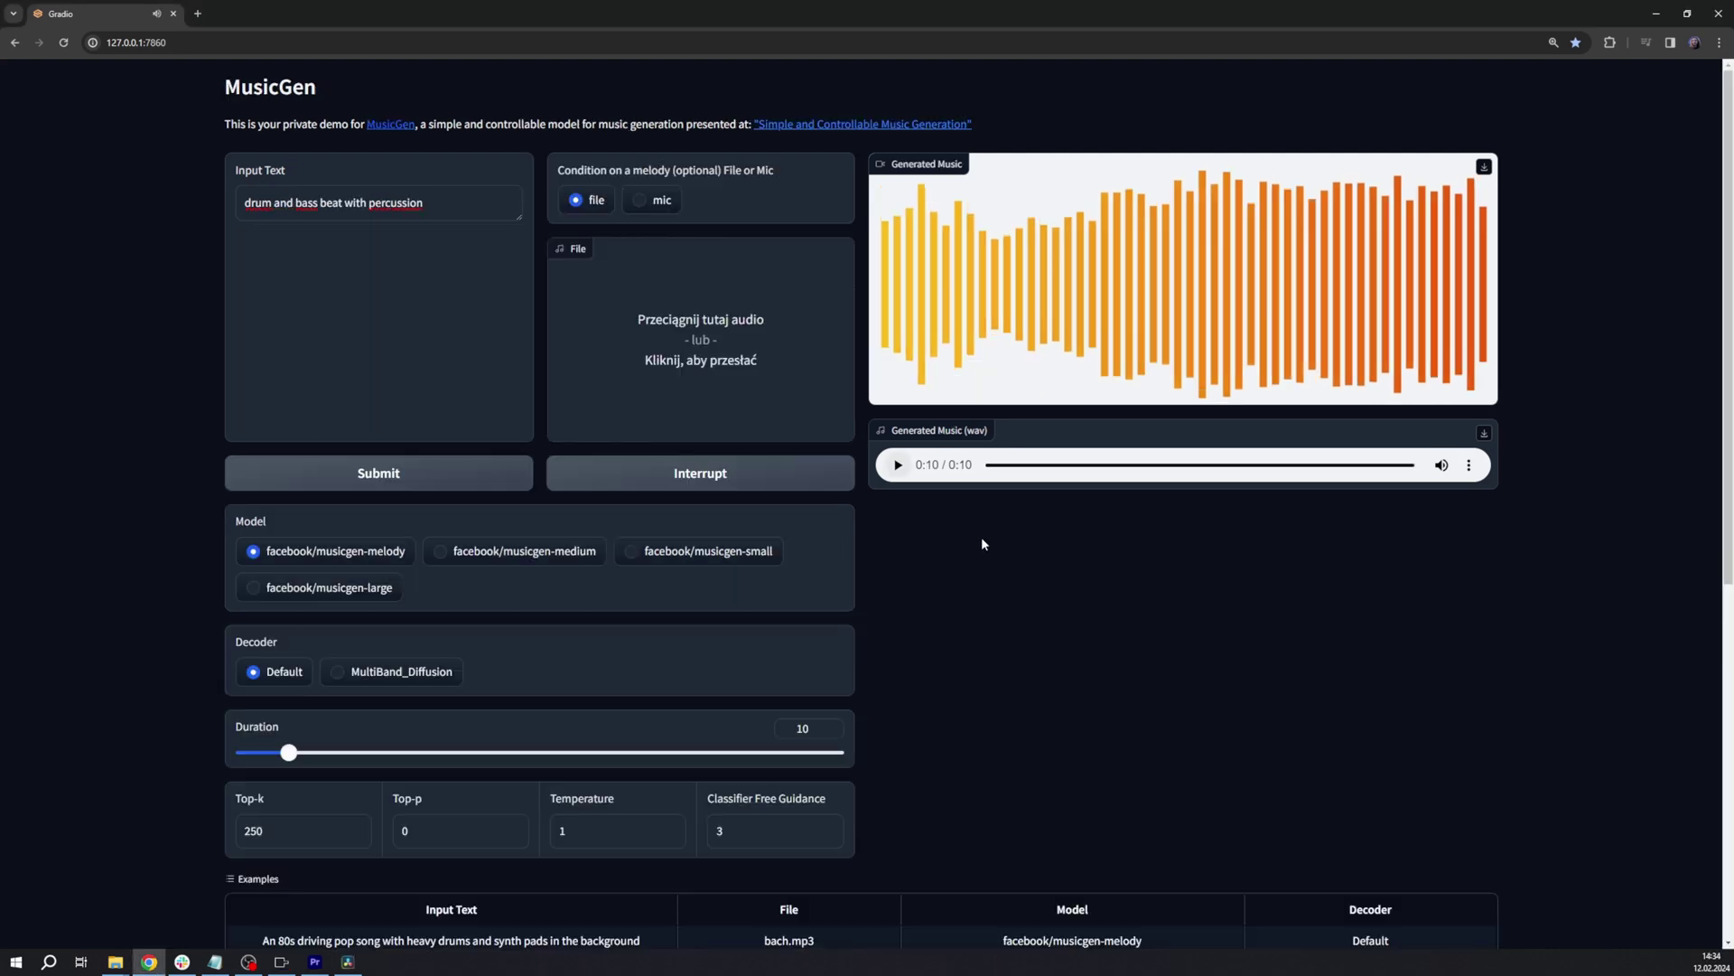
left_click_drag(265, 831, 253, 830)
left_click(511, 484)
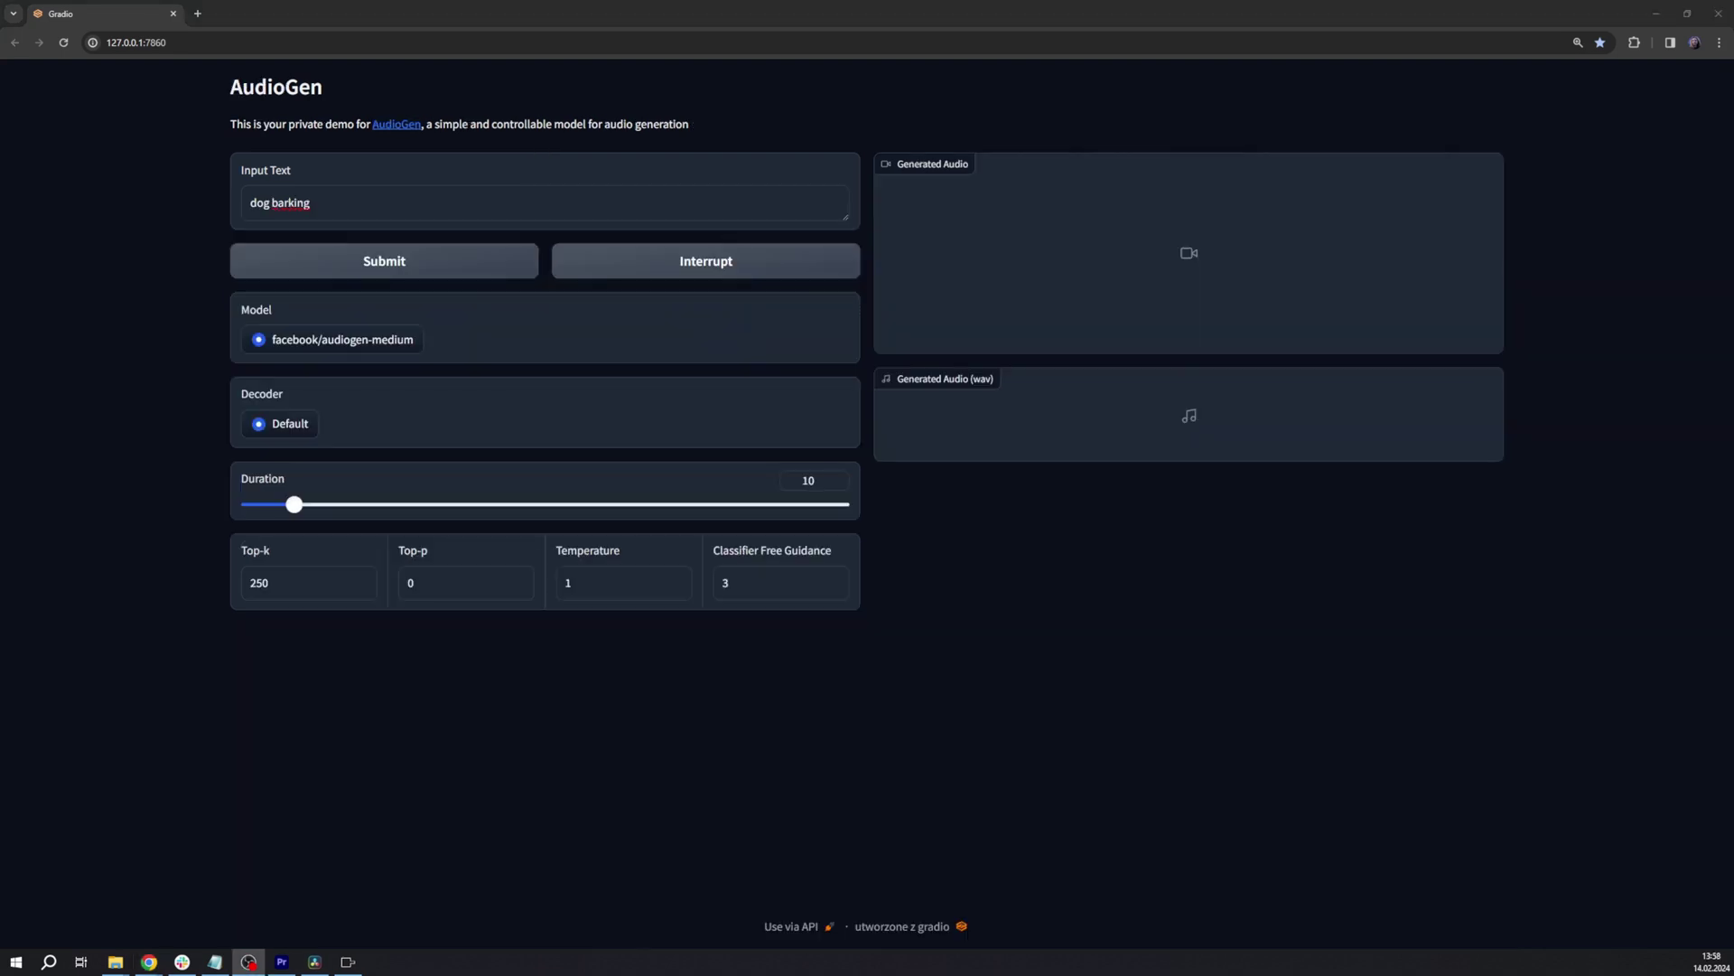
Set Temperature to 9, regenerate the dog barking sound, and play the new clip.
left_click_drag(578, 582, 550, 582)
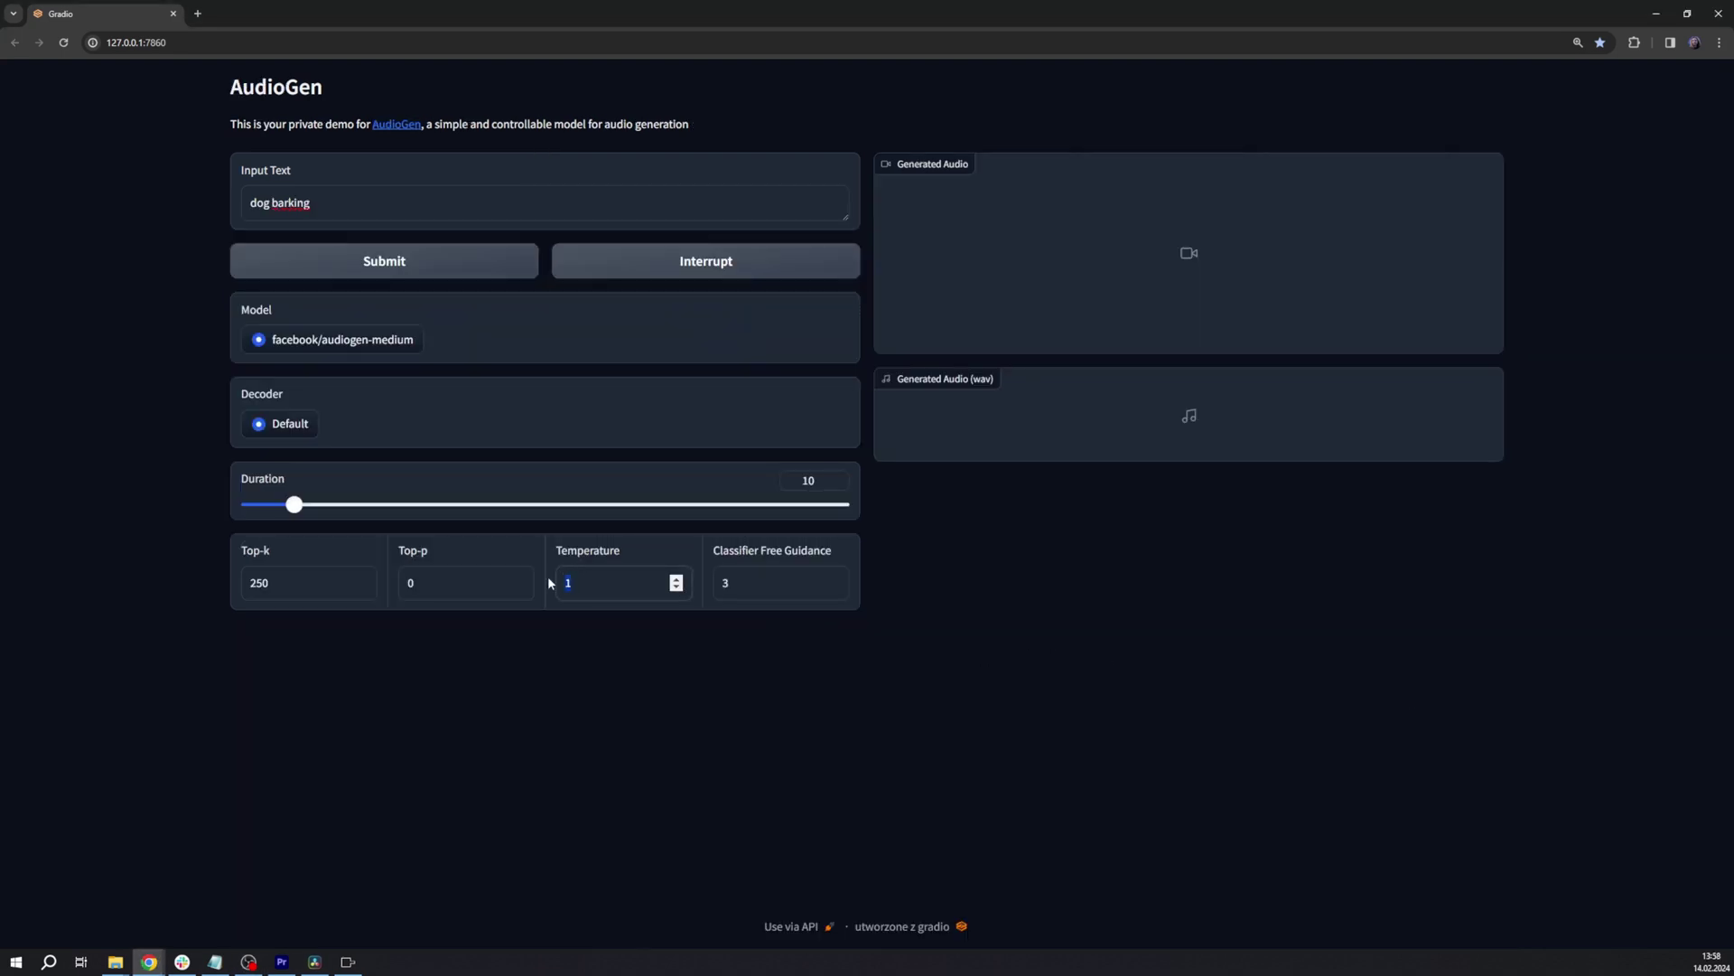
left_click(428, 264)
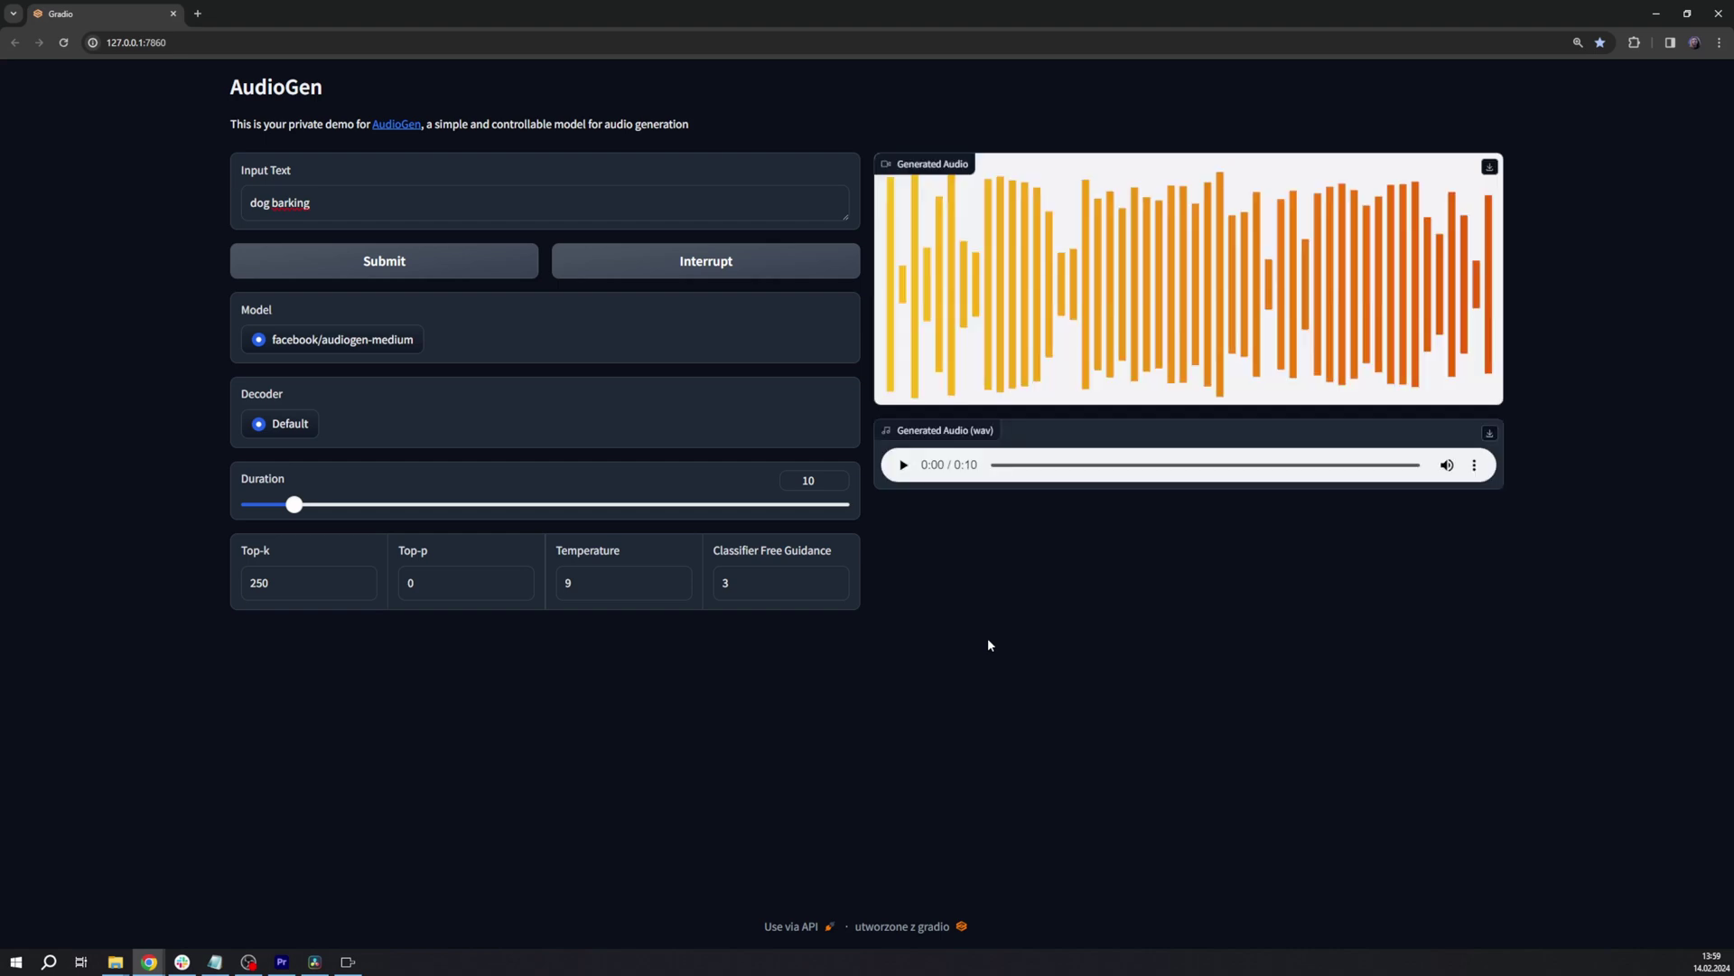
left_click(904, 466)
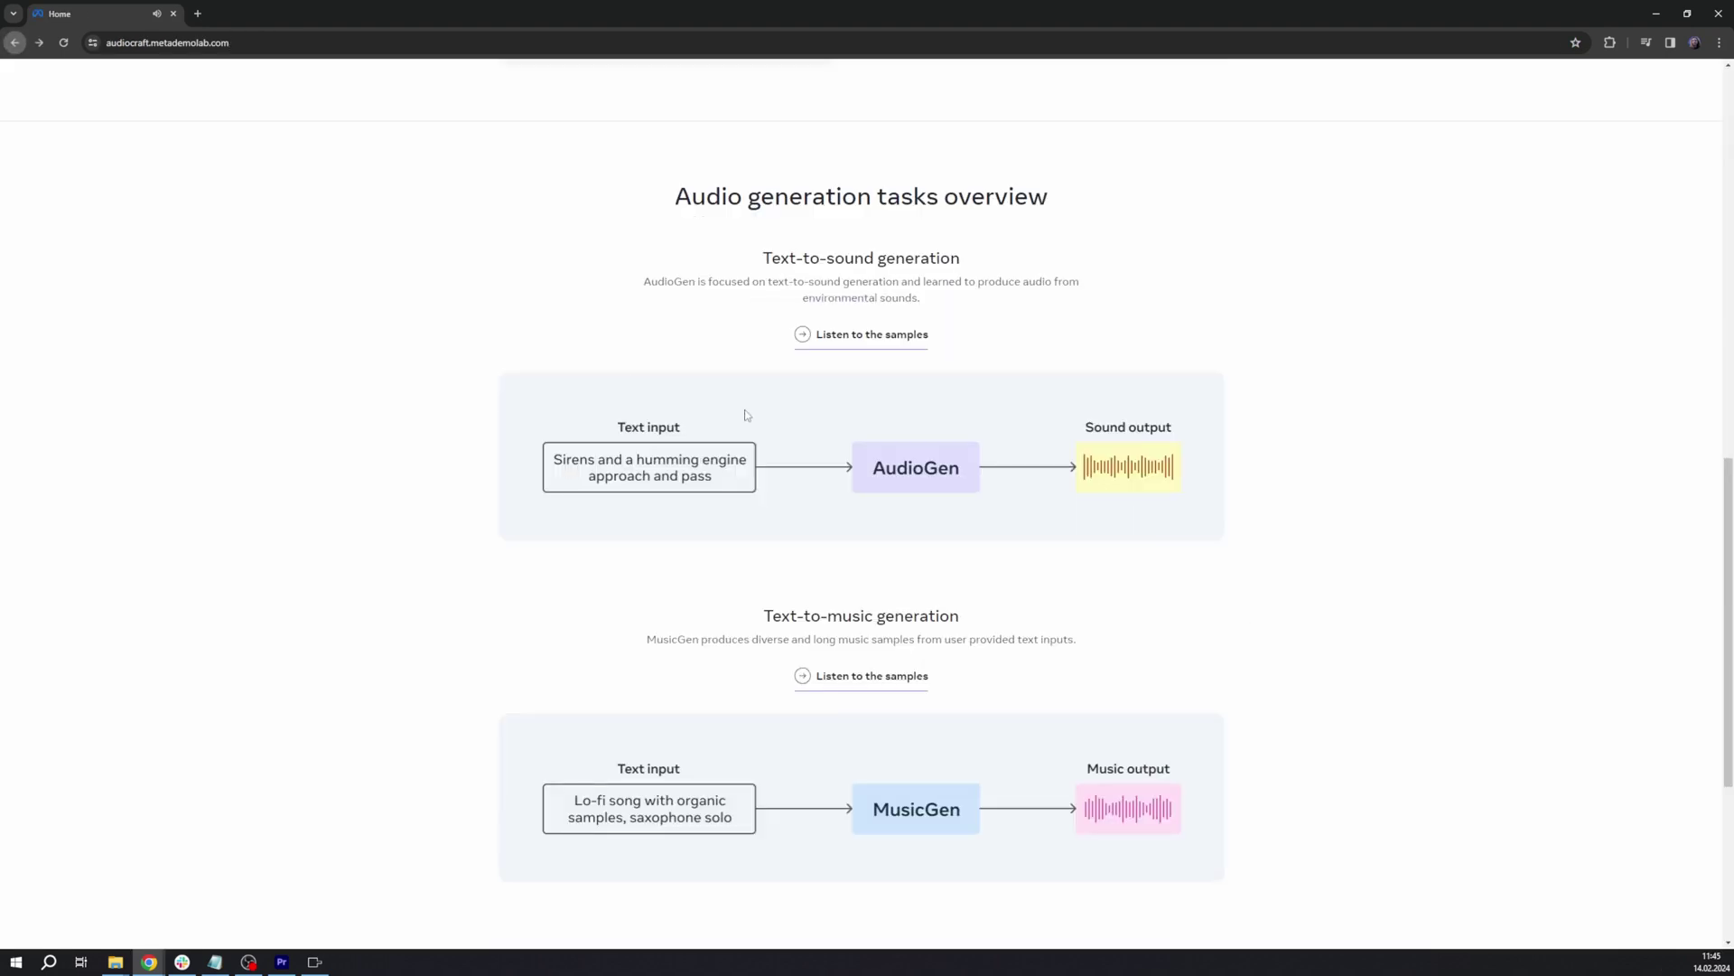
Open the AudioGen samples page and play the 'whistling with wind blowing' and 'sirens with humming engine' samples.
left_click(829, 341)
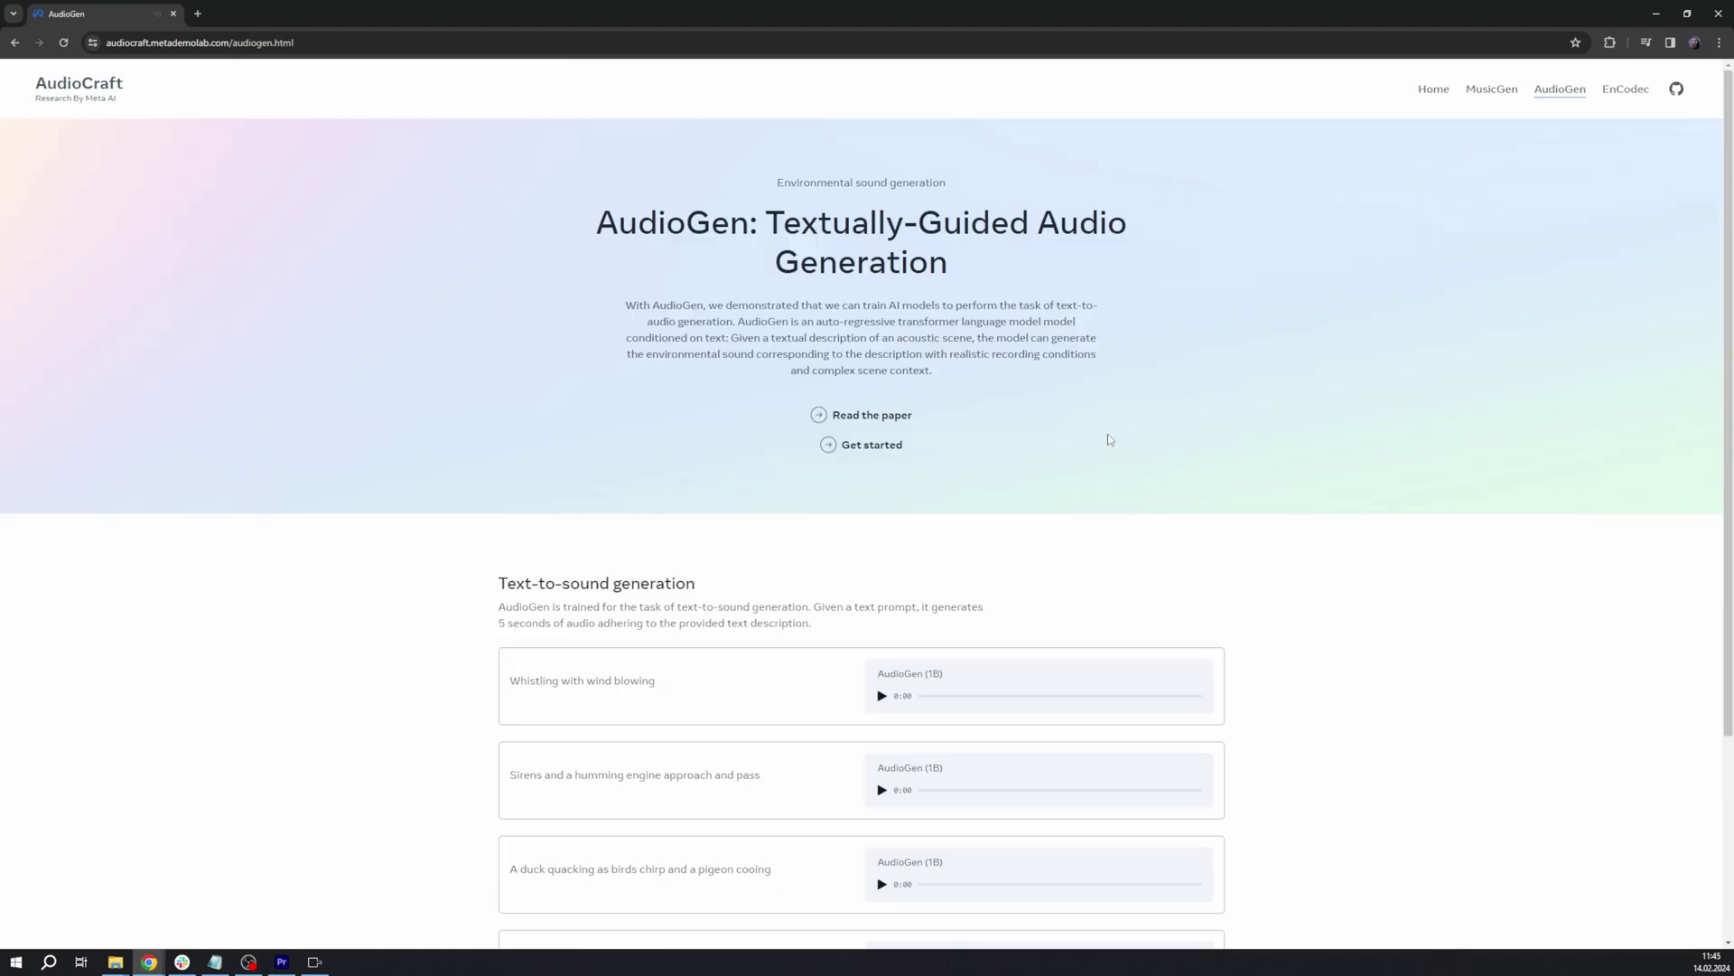
scroll(1348, 445, "down", 3)
left_click(882, 426)
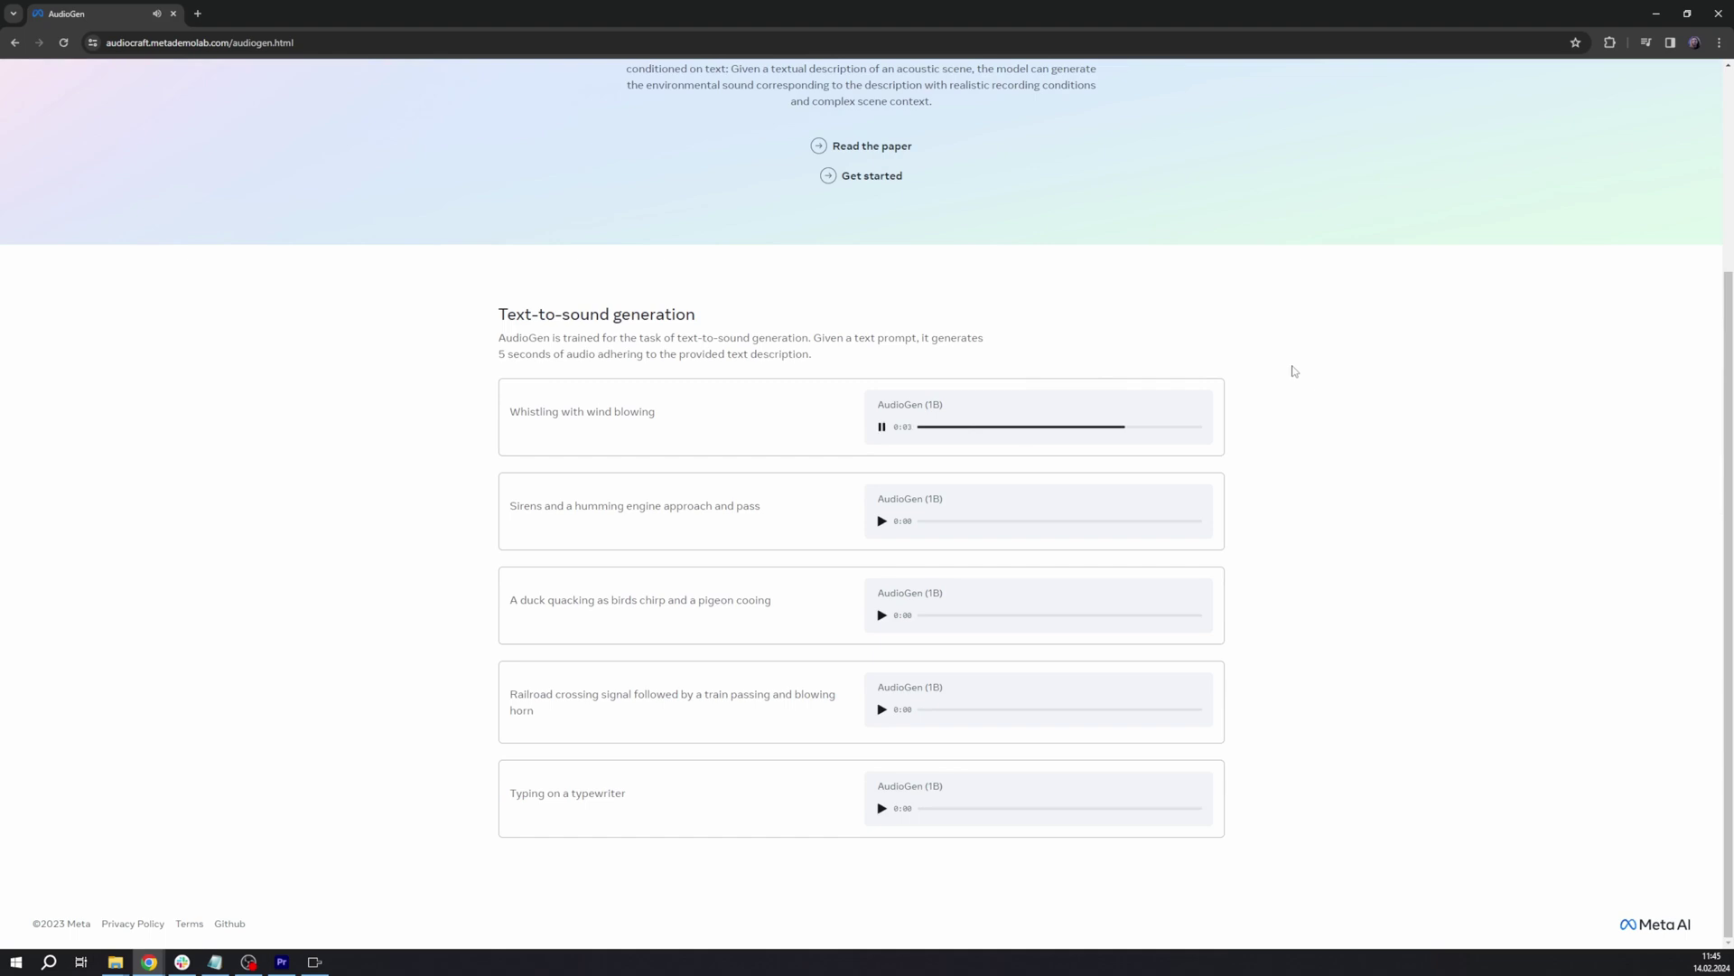
left_click(882, 523)
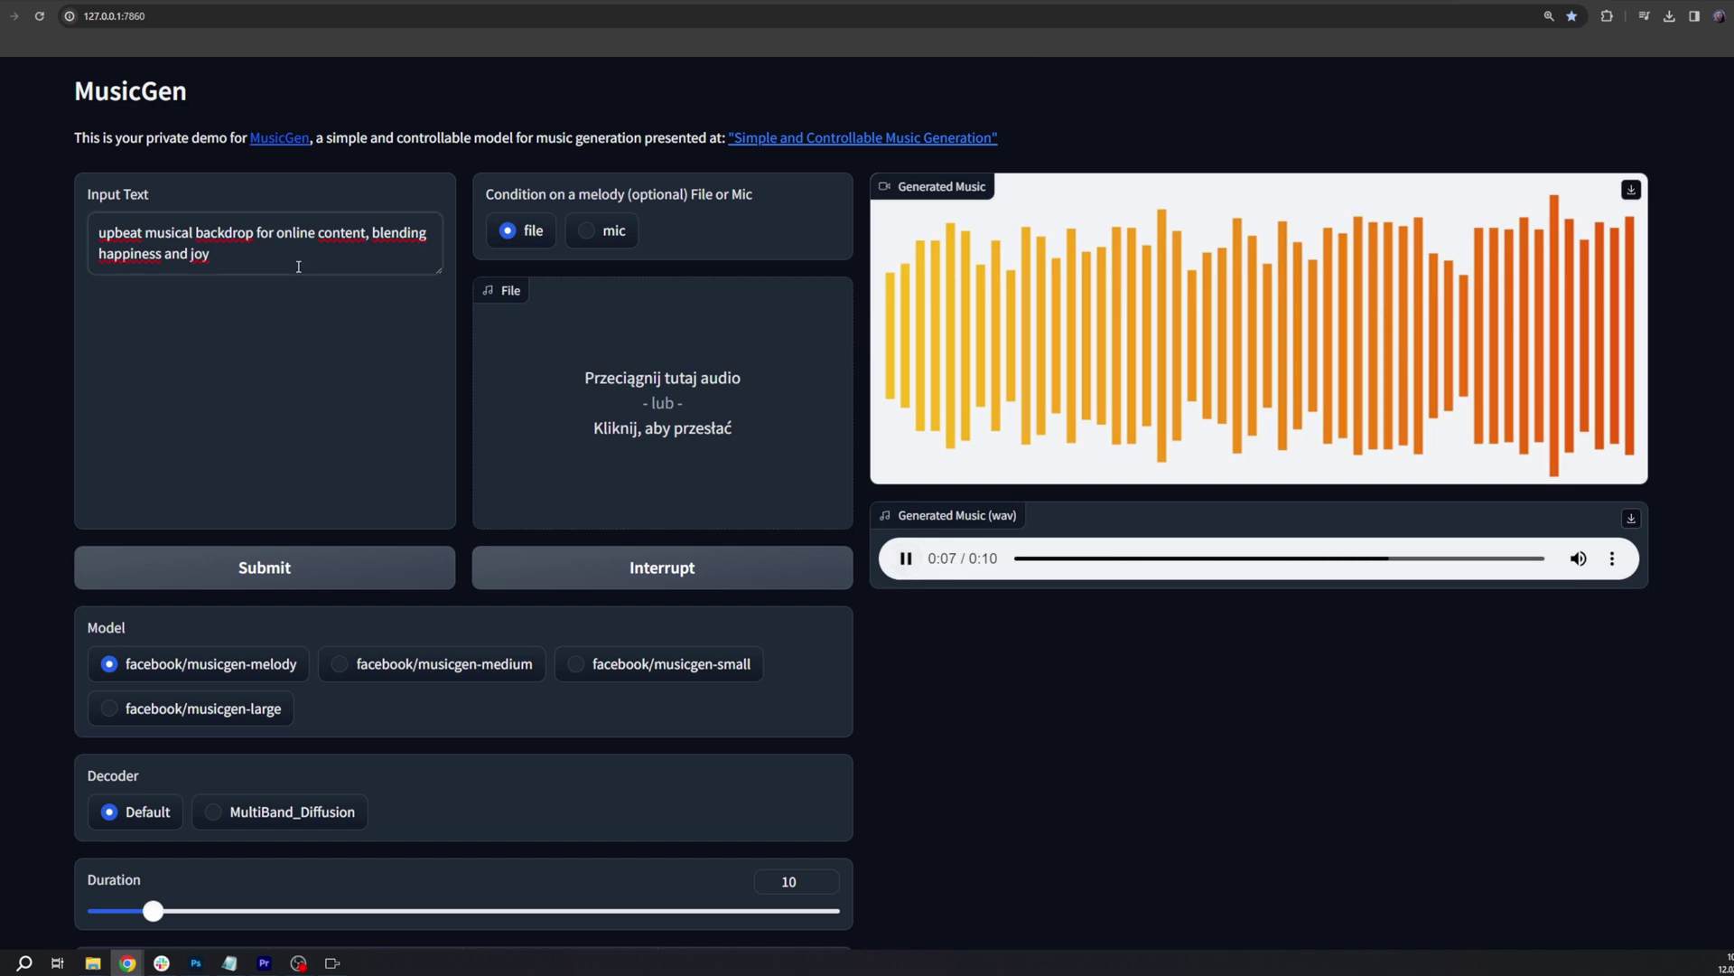
Regenerate the upbeat backdrop with facebook/musicgen-medium and scroll down to the Examples and More details.
left_click(340, 665)
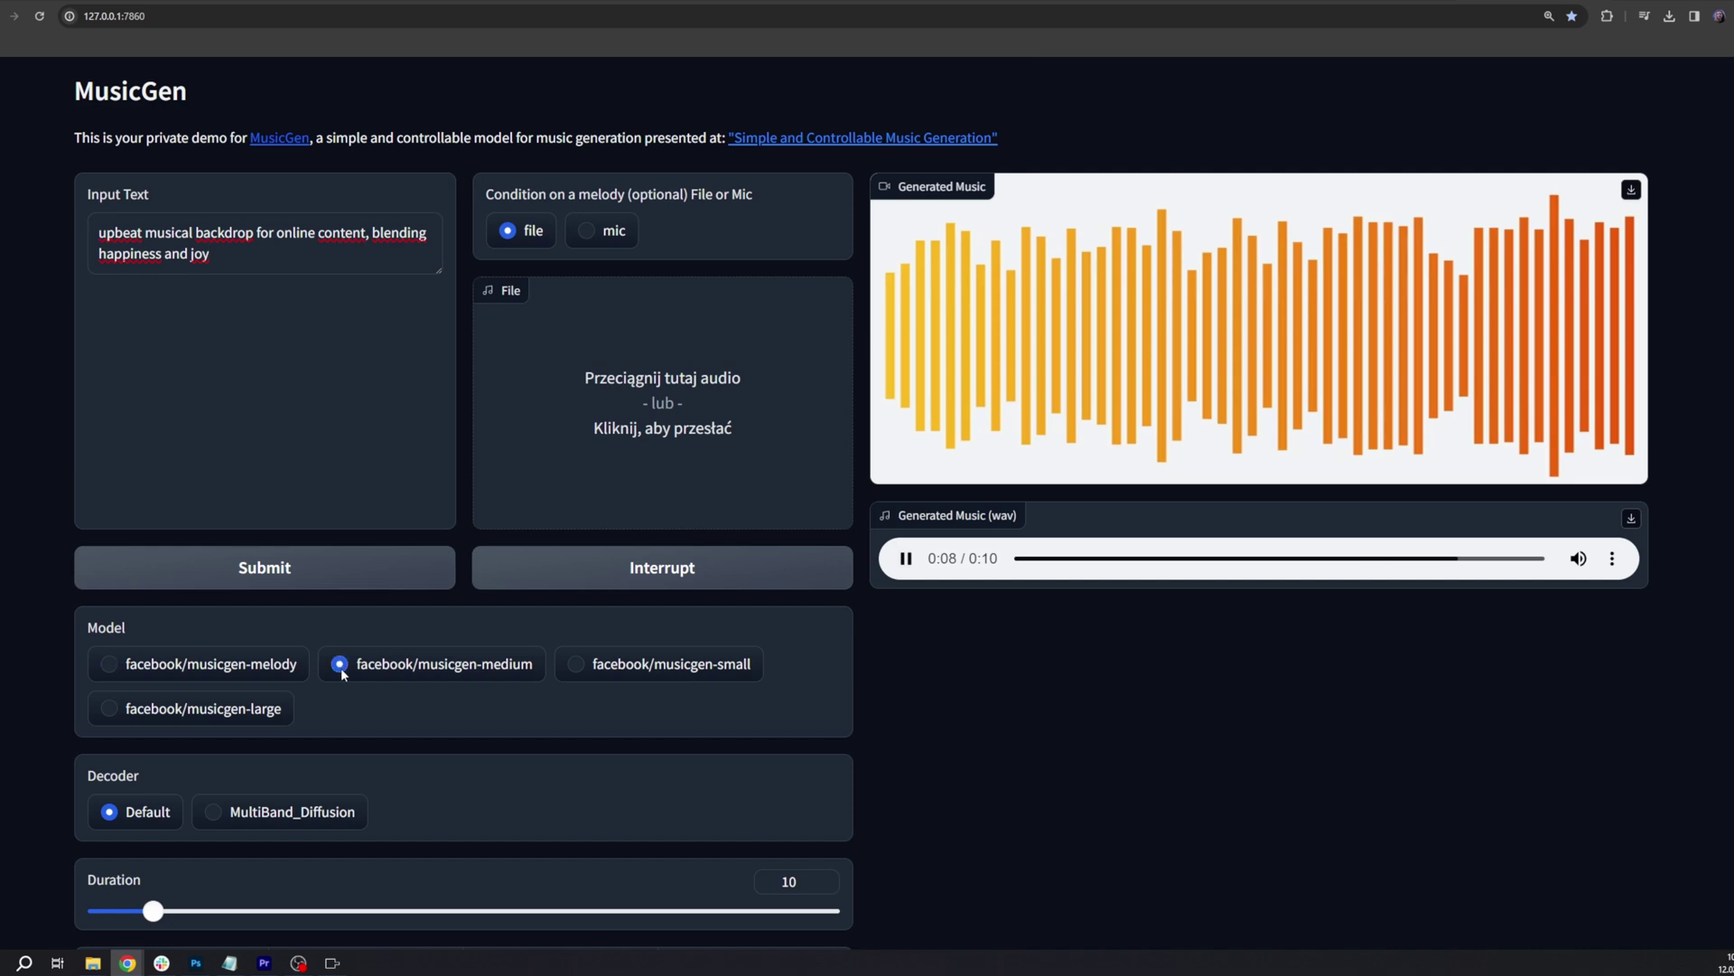
left_click(326, 578)
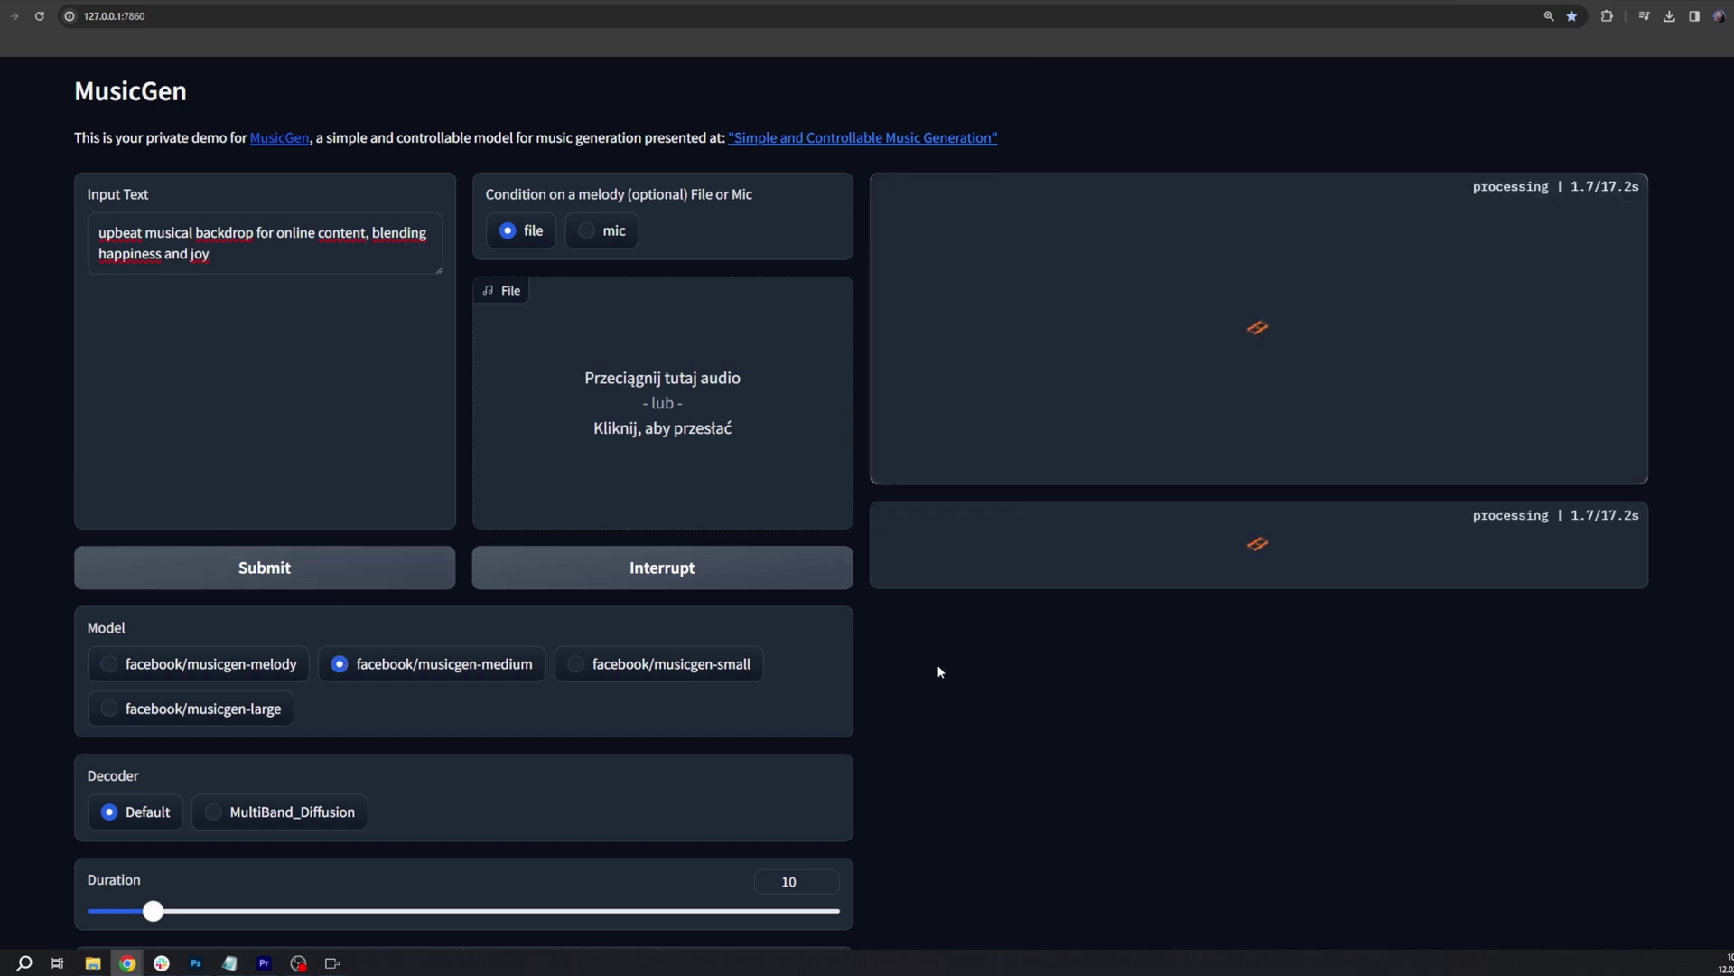
scroll(927, 767, "down", 4)
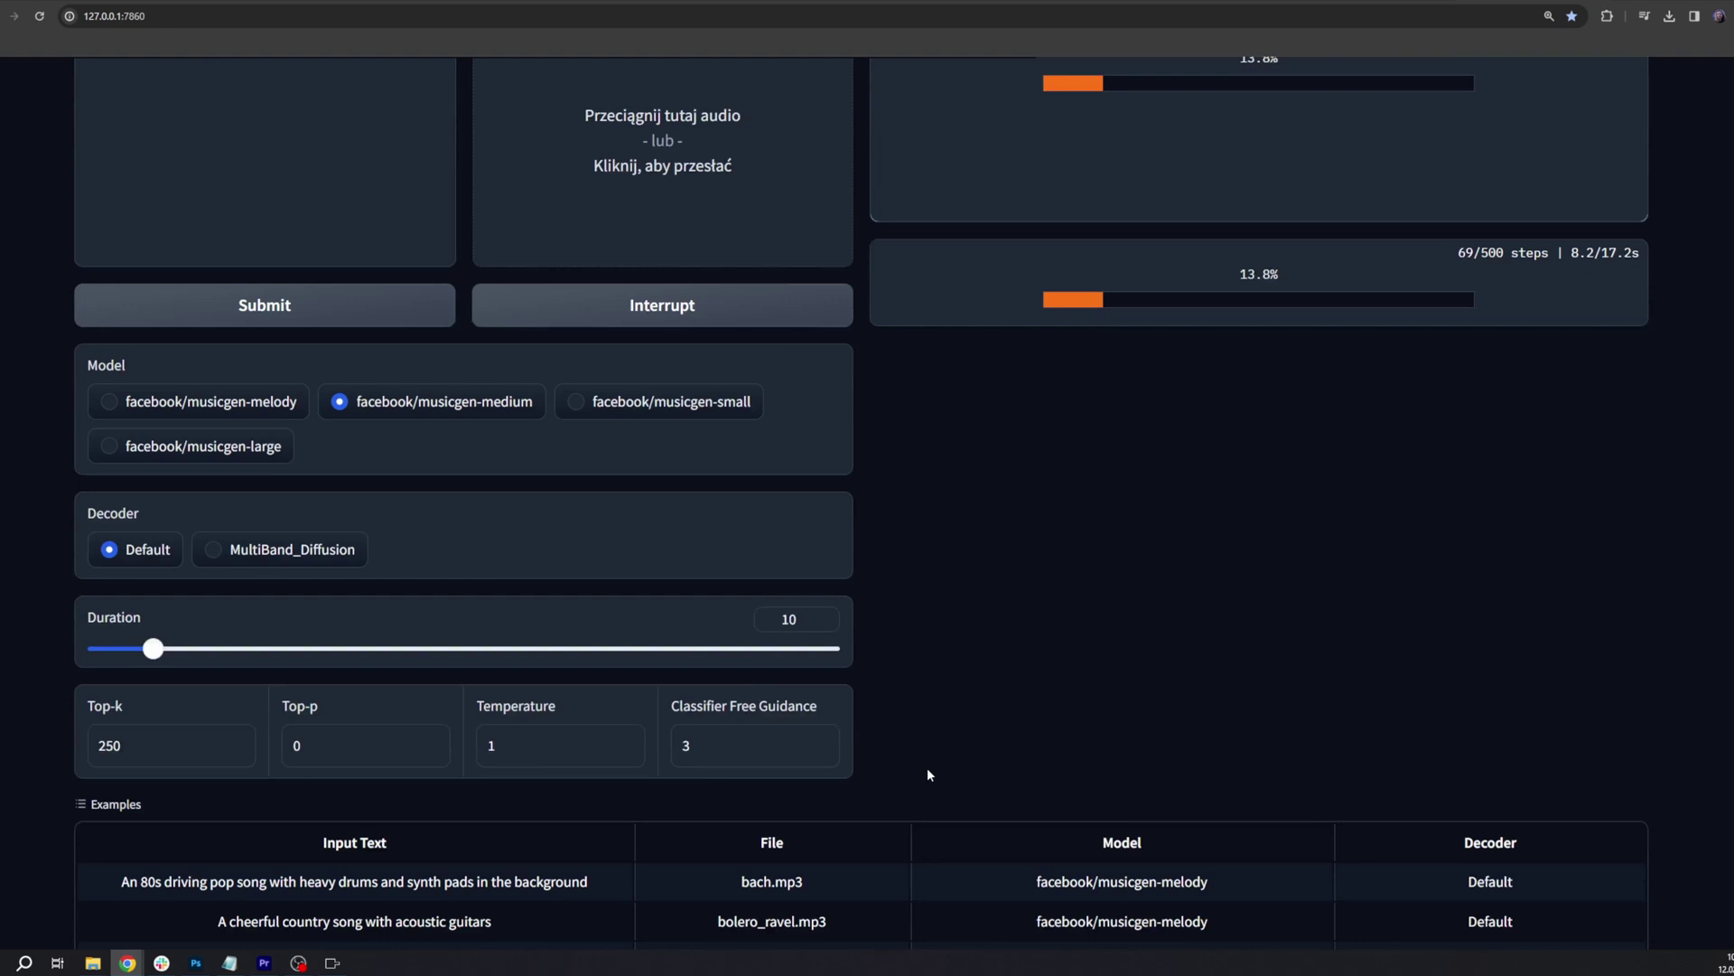
scroll(928, 774, "down", 4)
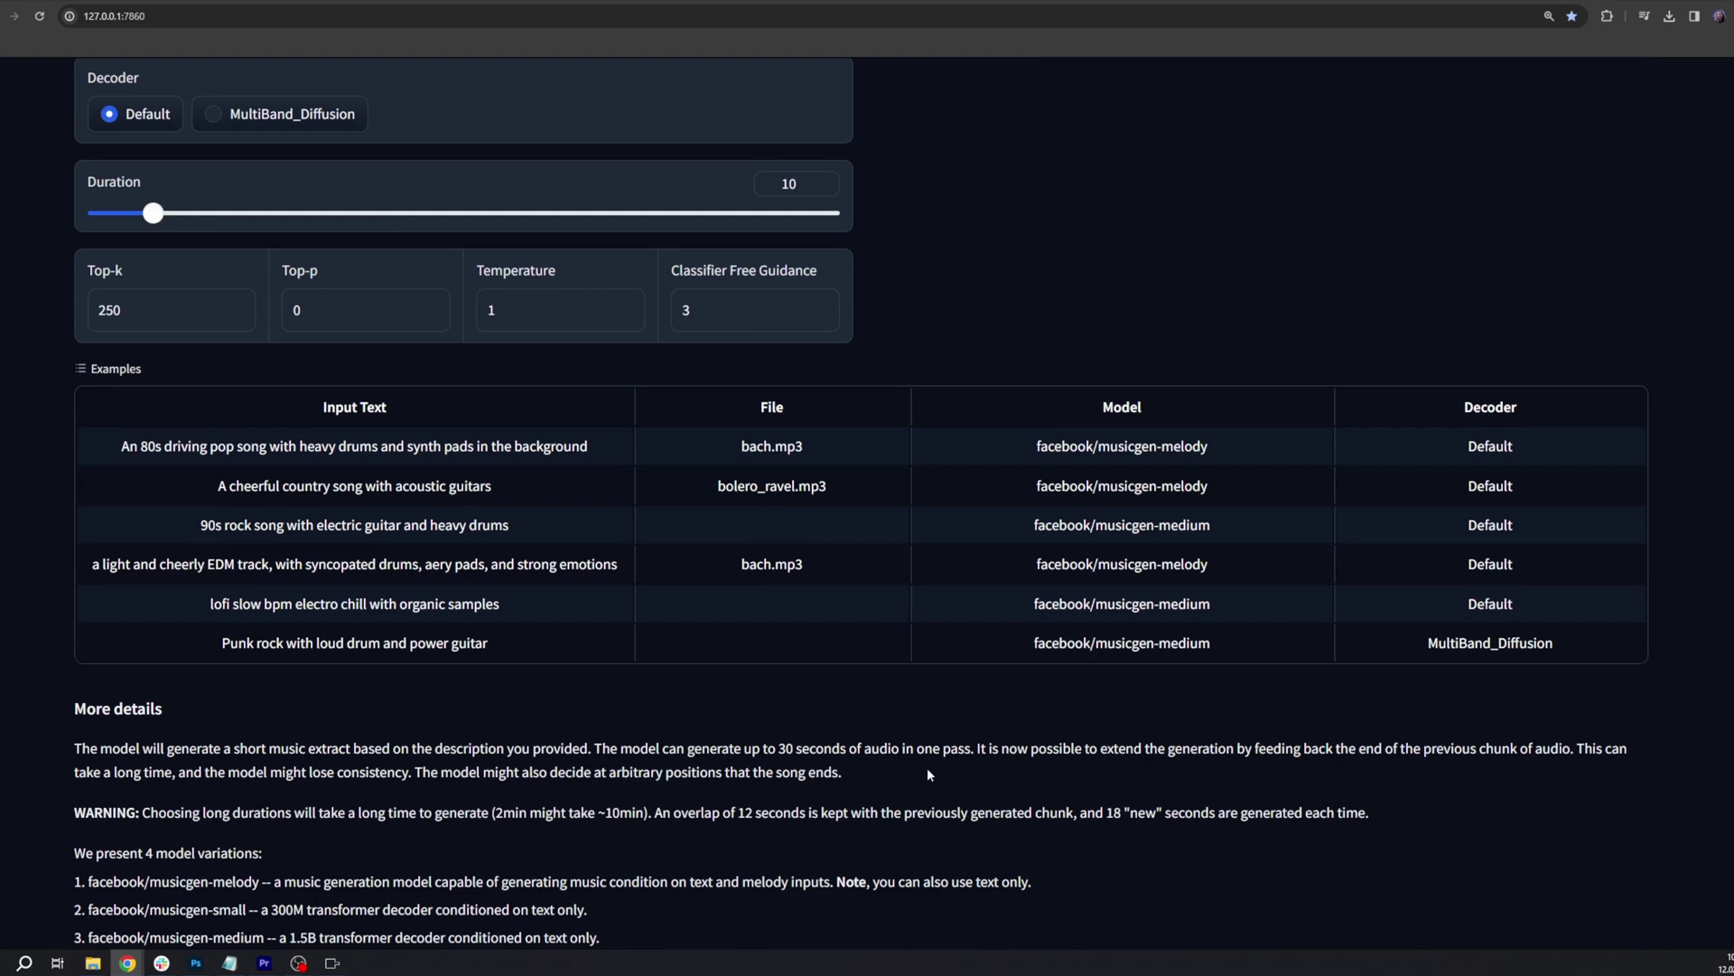
scroll(928, 774, "down", 3)
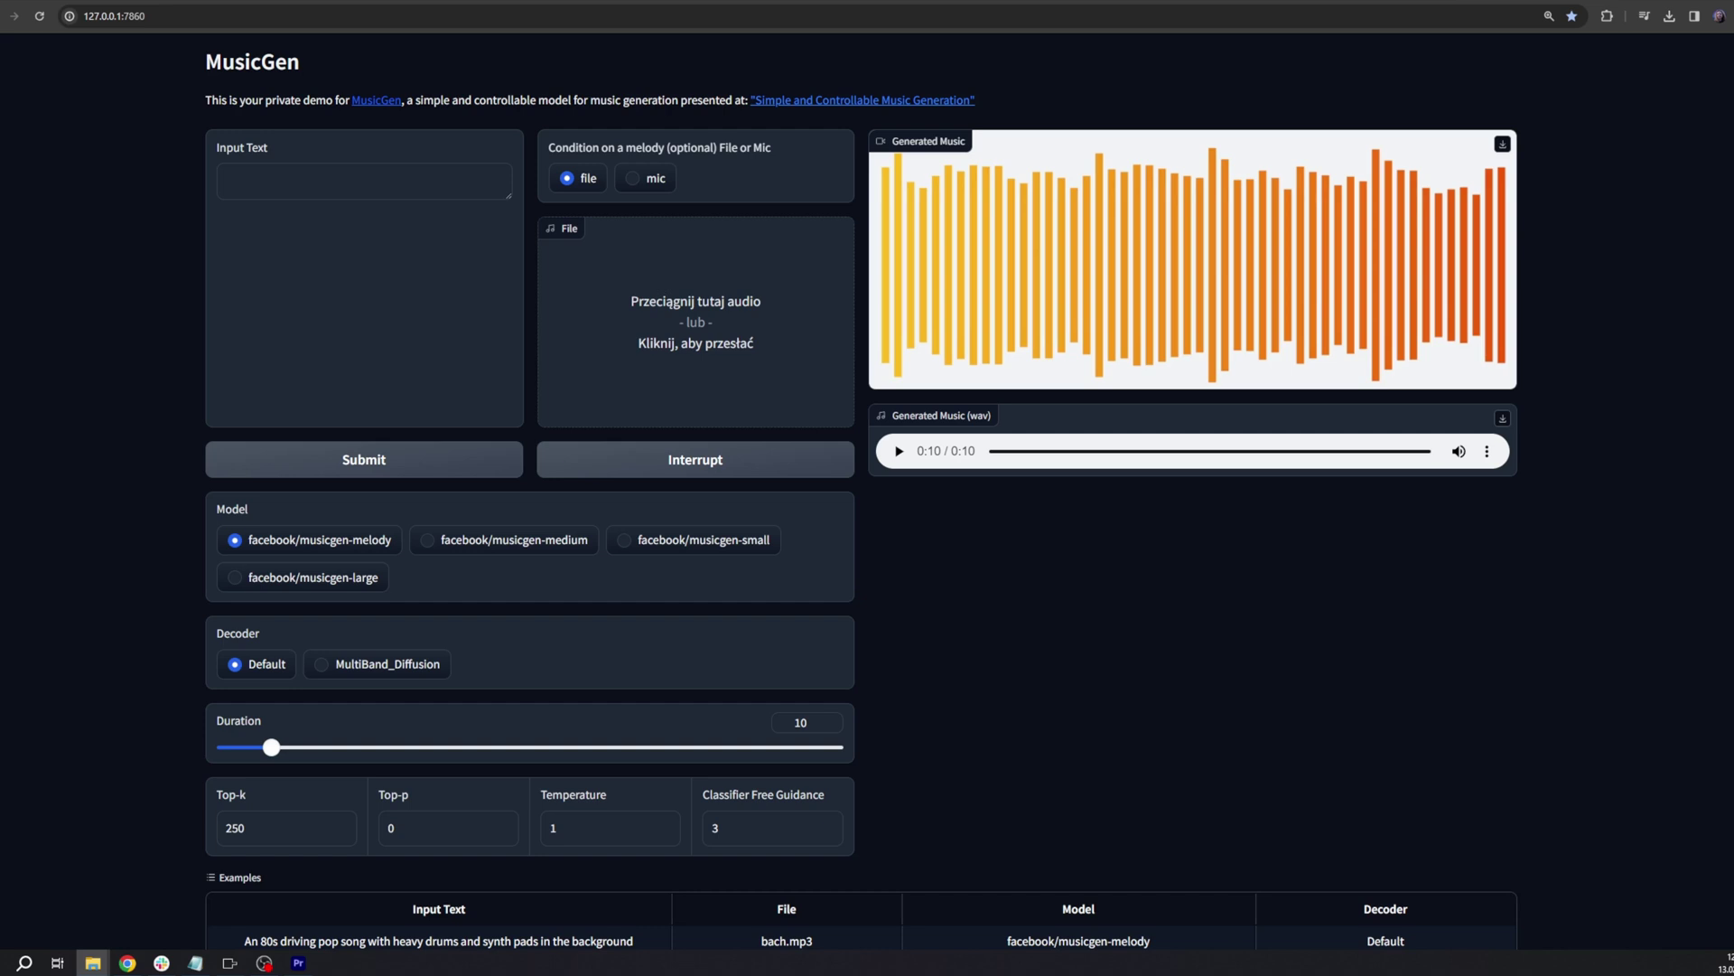
Load the generated clip as the melody condition and preview it briefly.
left_click_drag(1310, 361, 719, 314)
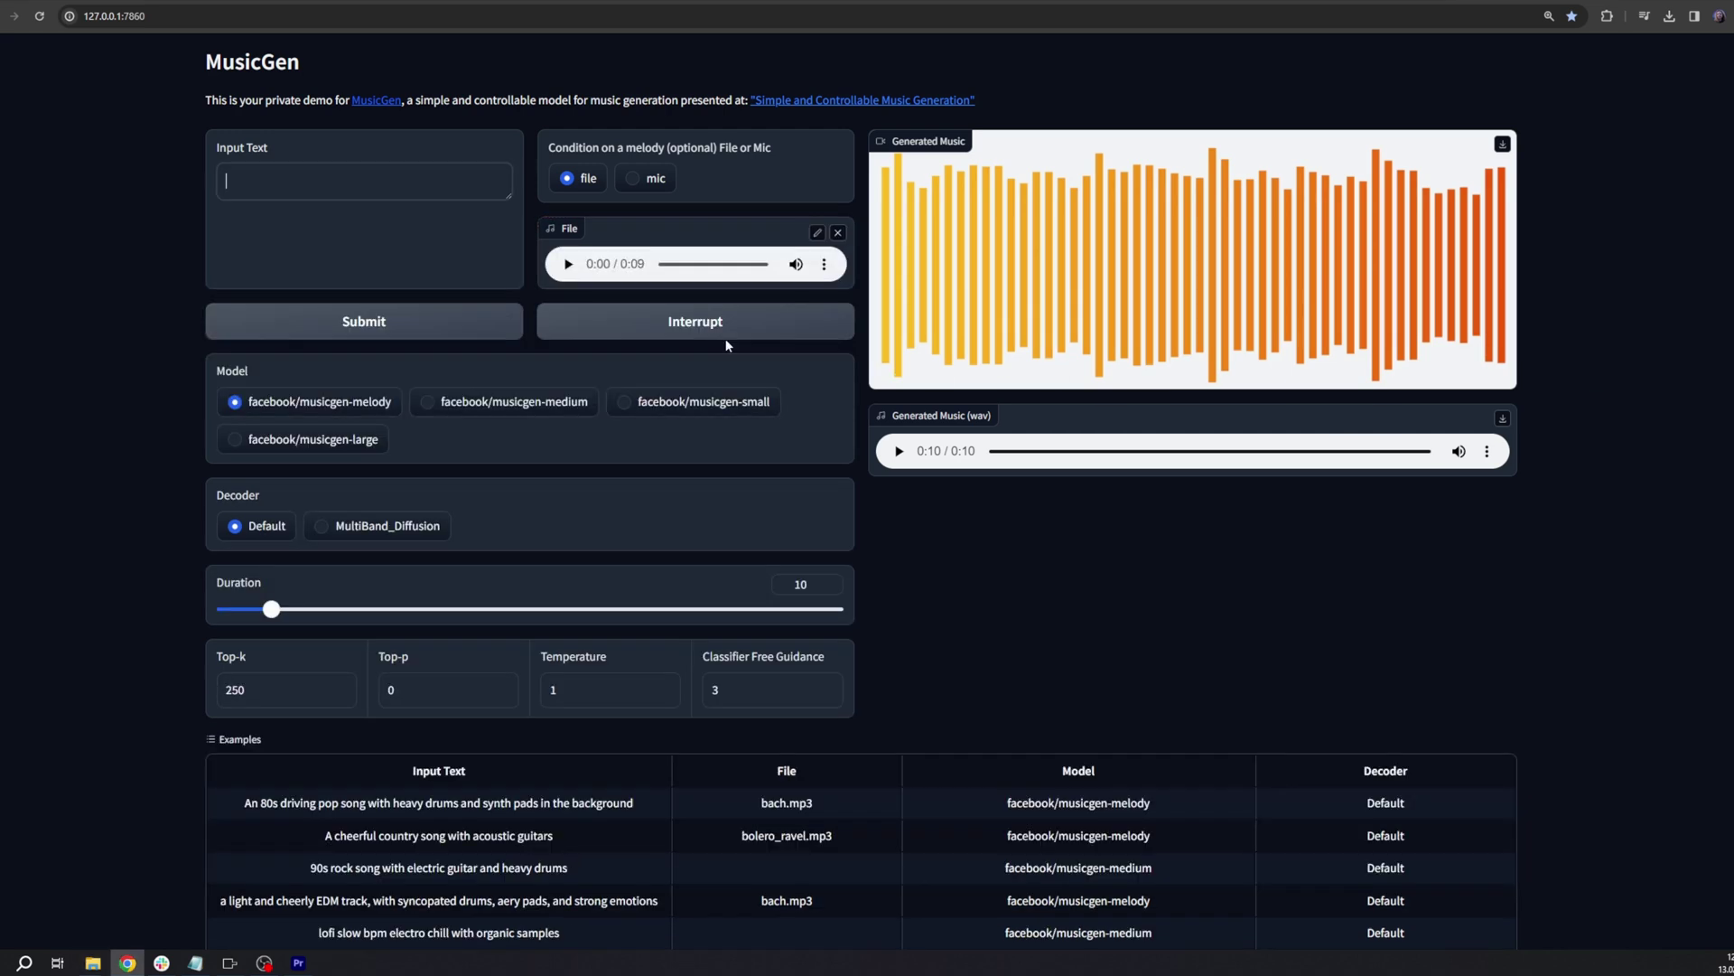
left_click(569, 265)
left_click(570, 265)
Generate 'classic rock' music from that melody, play it twice, then start drafting a ChatGPT prompt request.
left_click(425, 187)
type("classic rock")
left_click(233, 326)
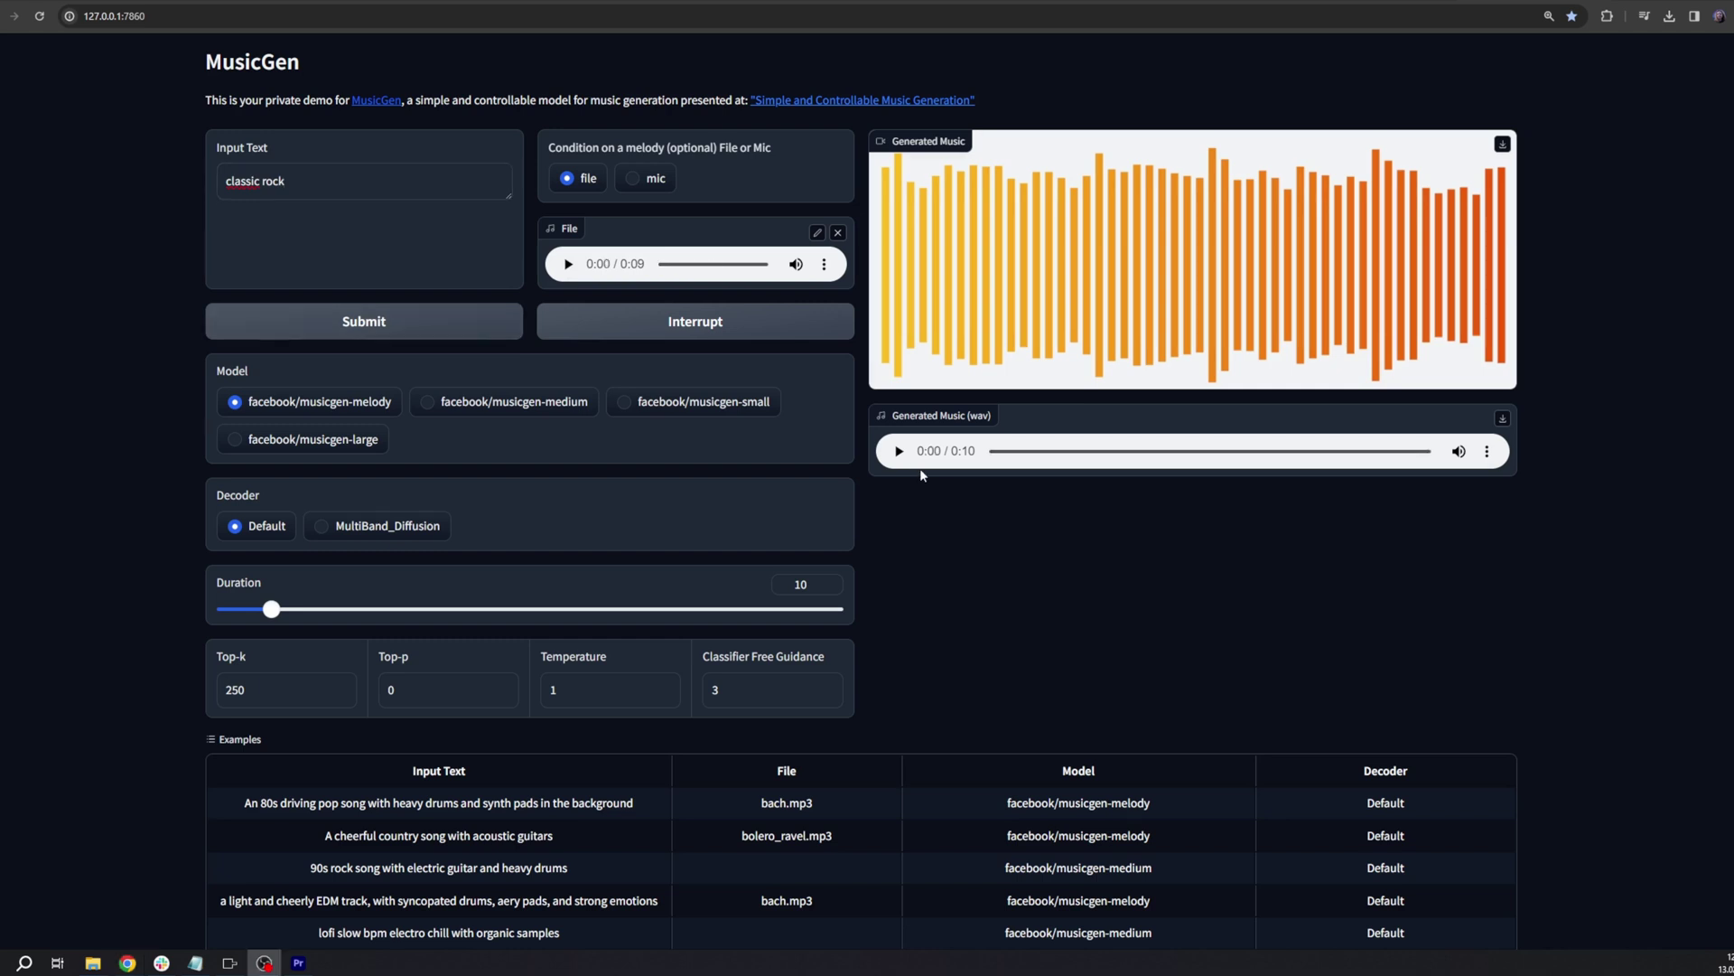
left_click(899, 451)
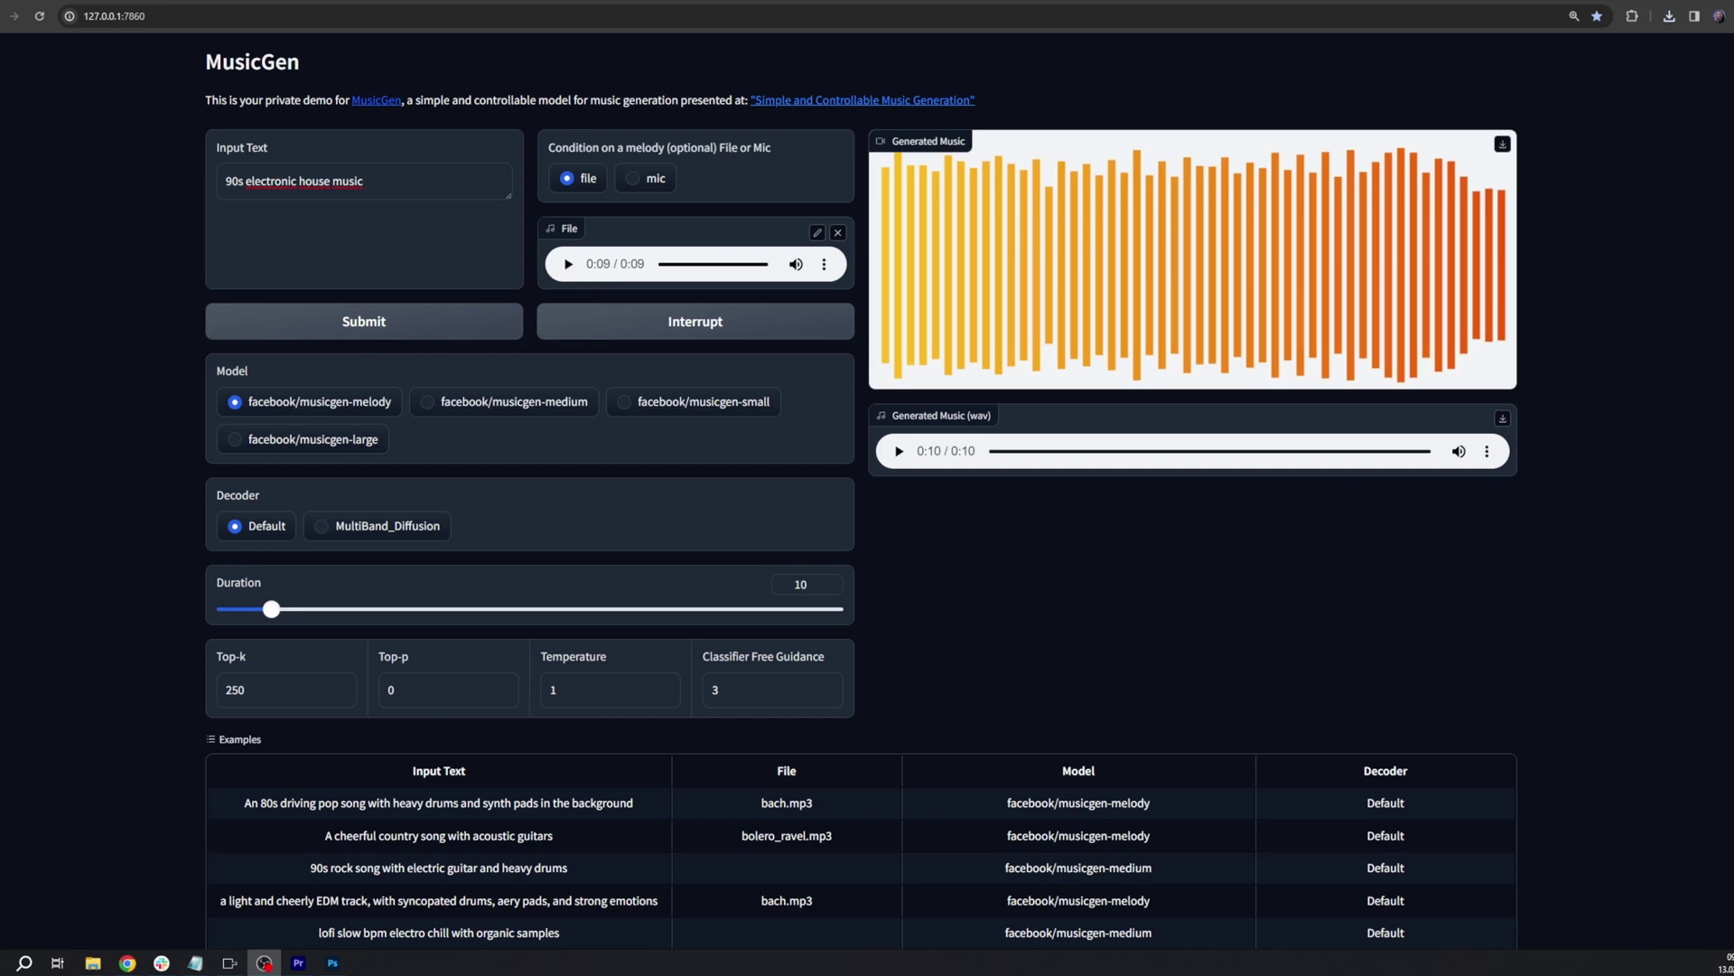
left_click(898, 451)
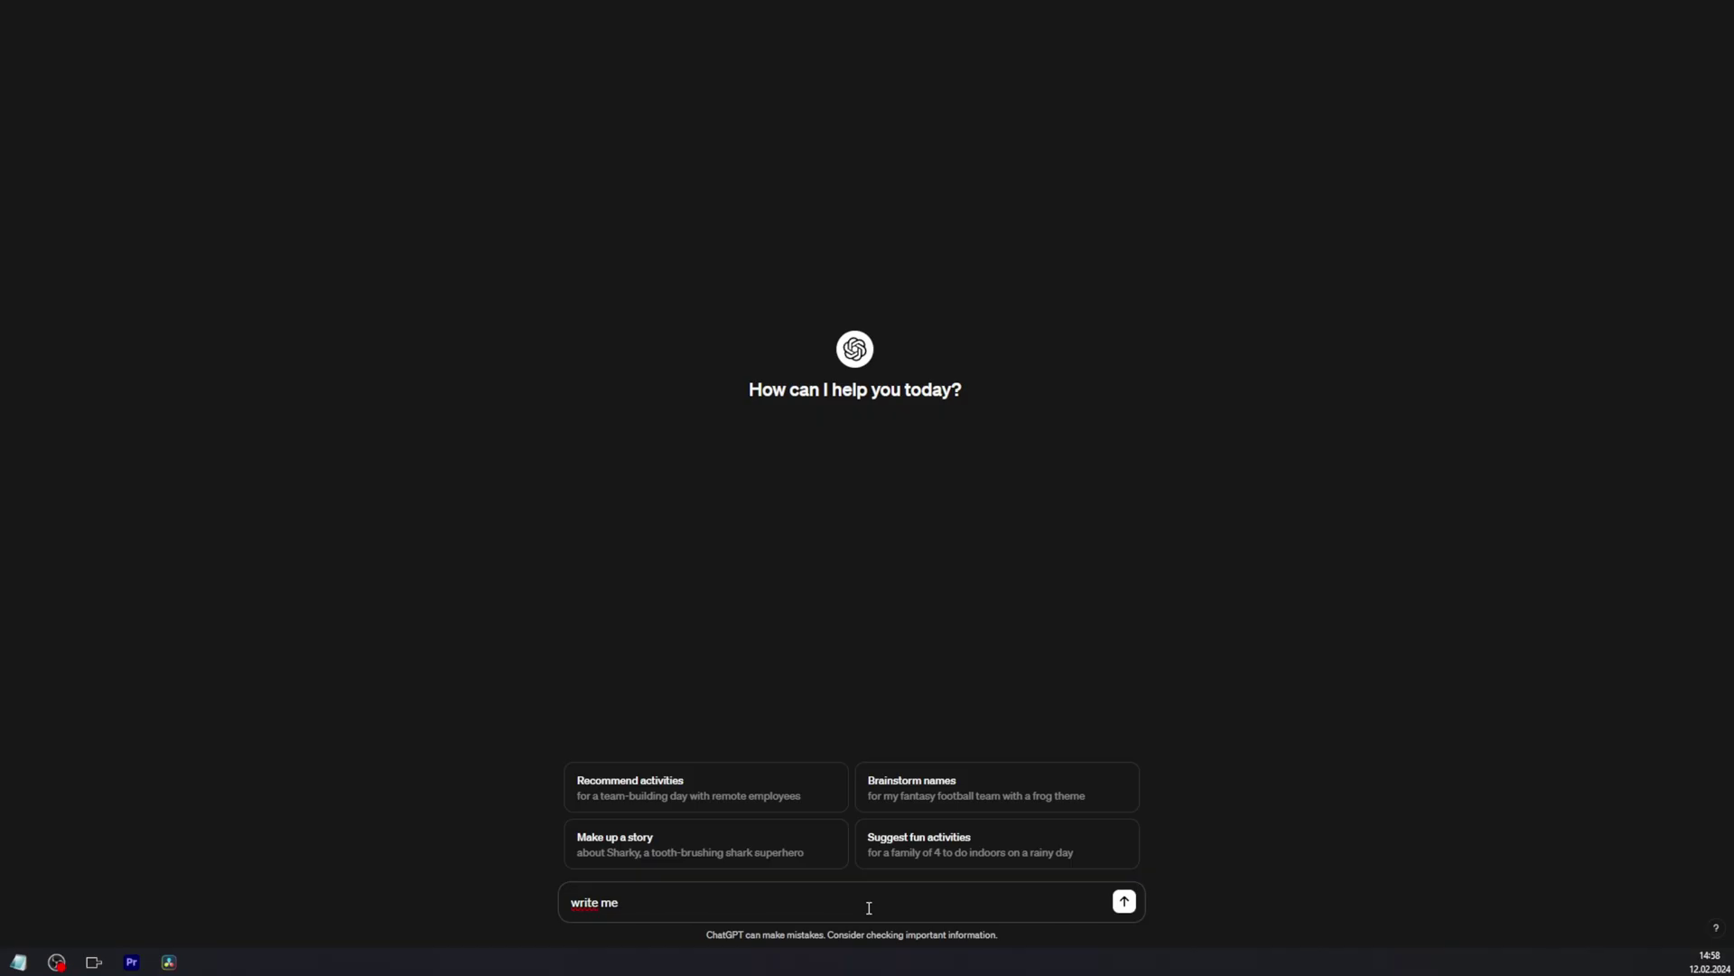
type("prompts for audiocraft AI, I want calm meloding, epic music for background for 3D animation")
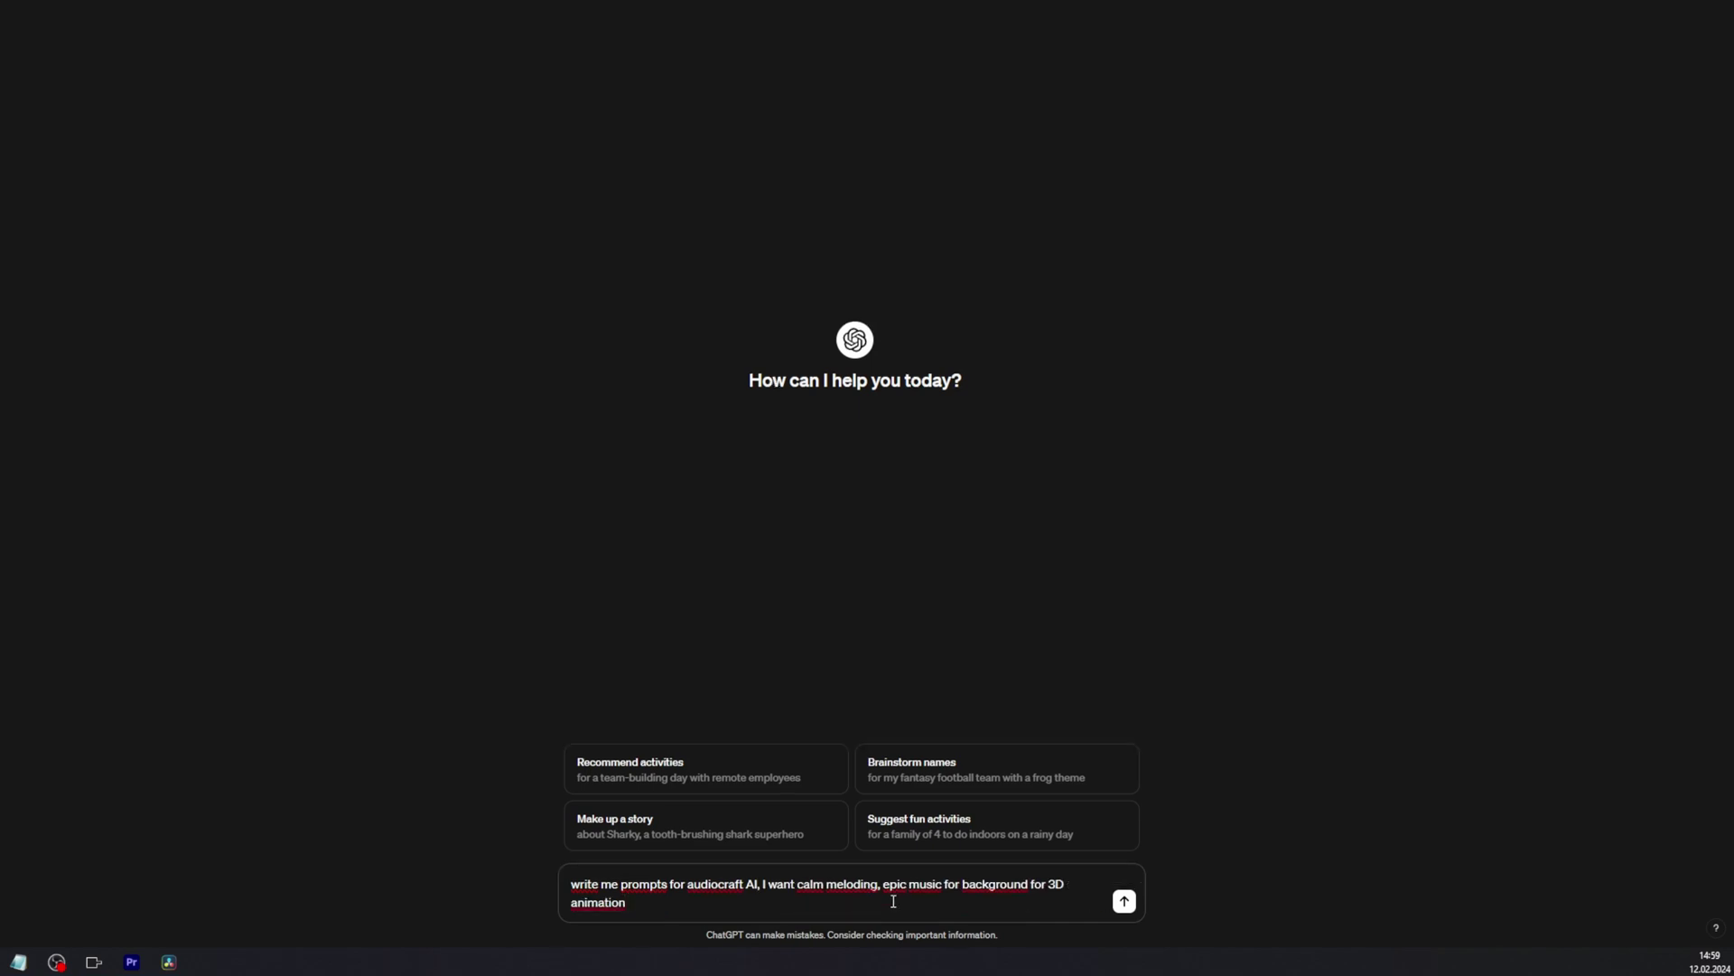
Send the request for calm, melodic, epic AudioCraft prompts and select the first suggested prompt.
key("Return")
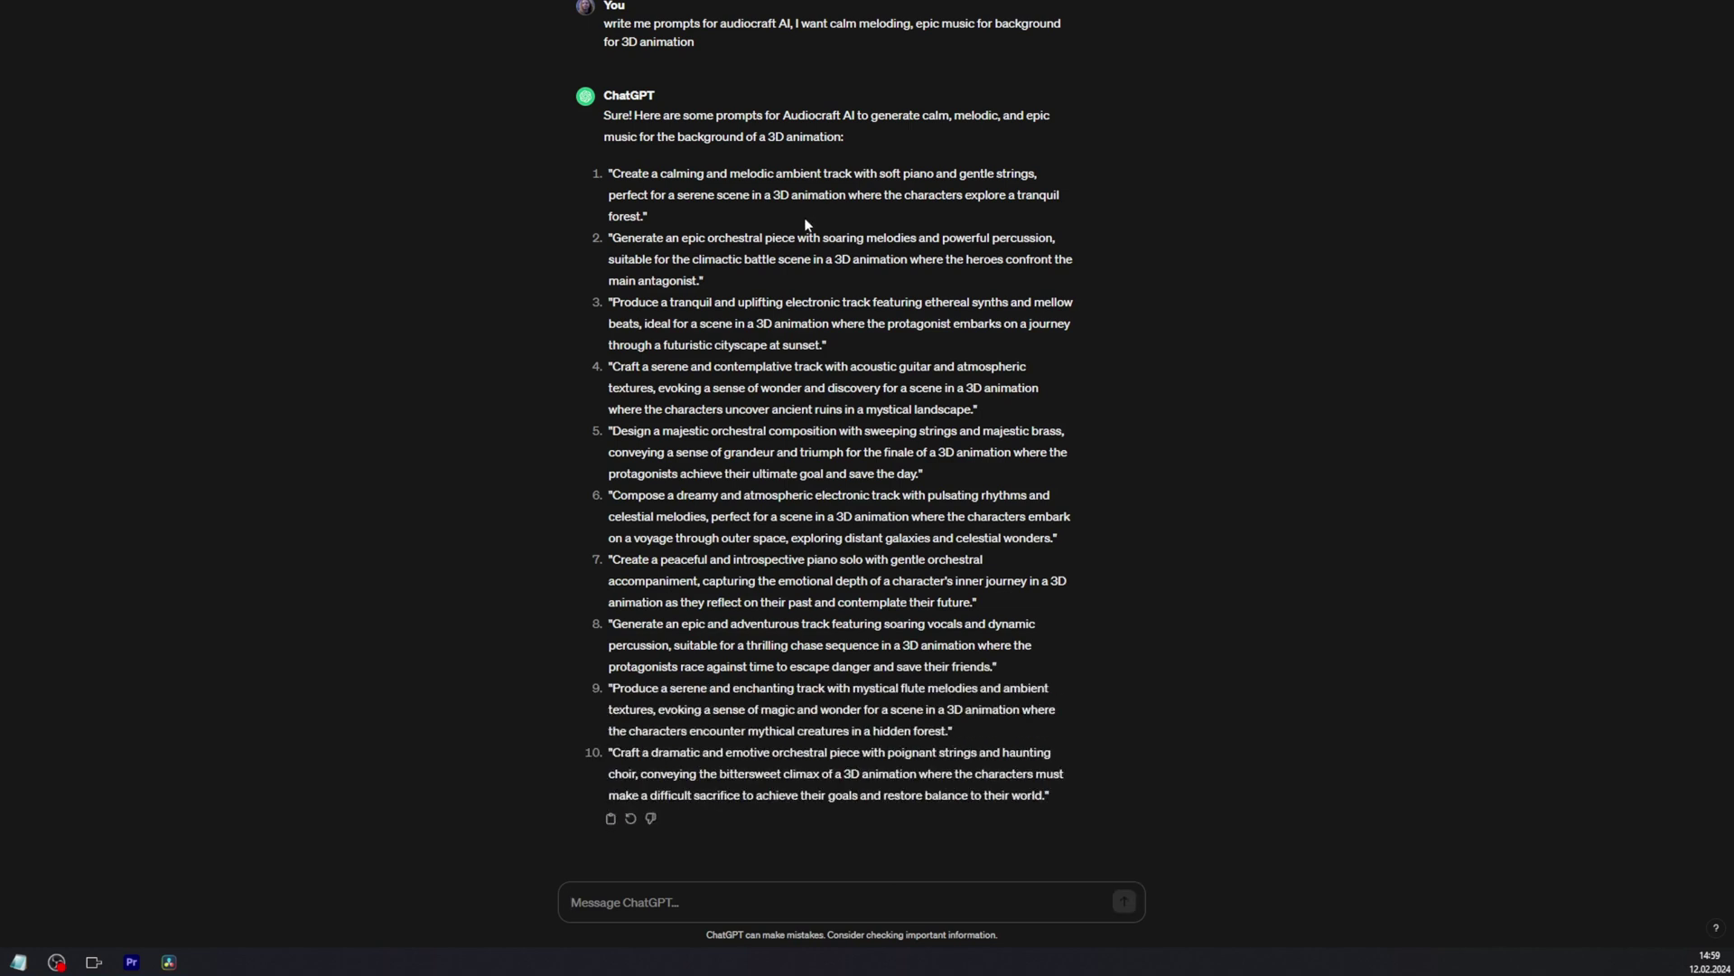
left_click_drag(609, 172, 645, 215)
key("ctrl+c")
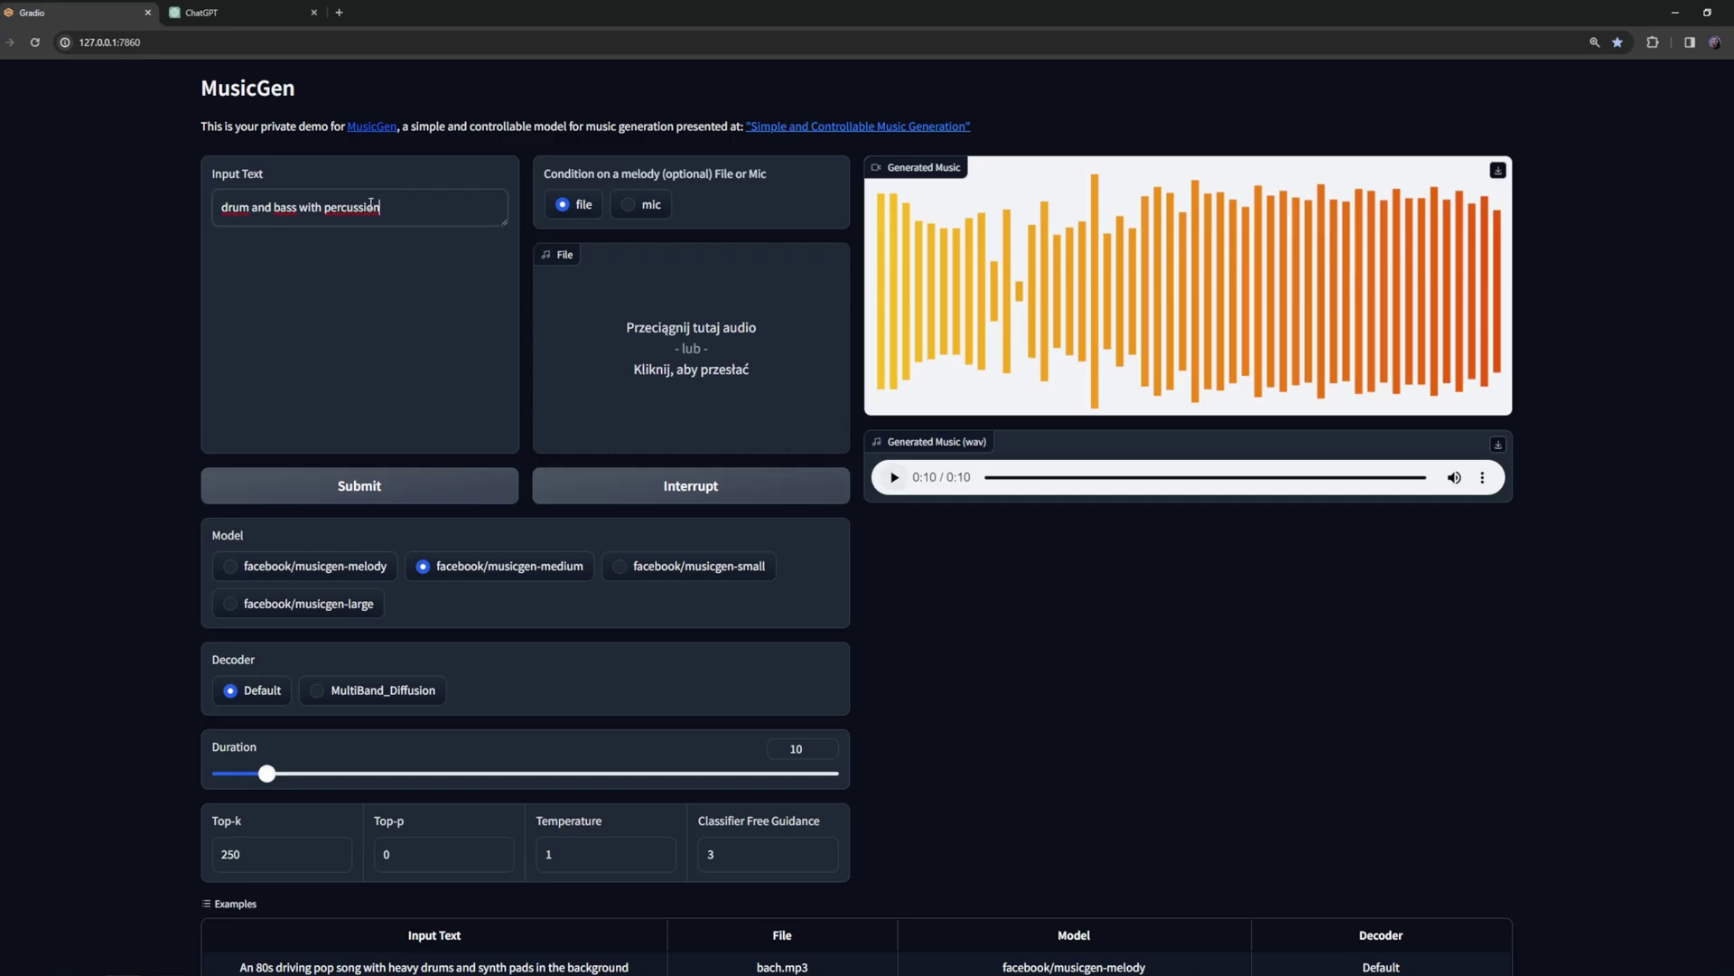
Replace the drum and bass prompt with ChatGPT's ambient piano-and-strings prompt and generate a clip.
key("ctrl+a")
key("ctrl+v")
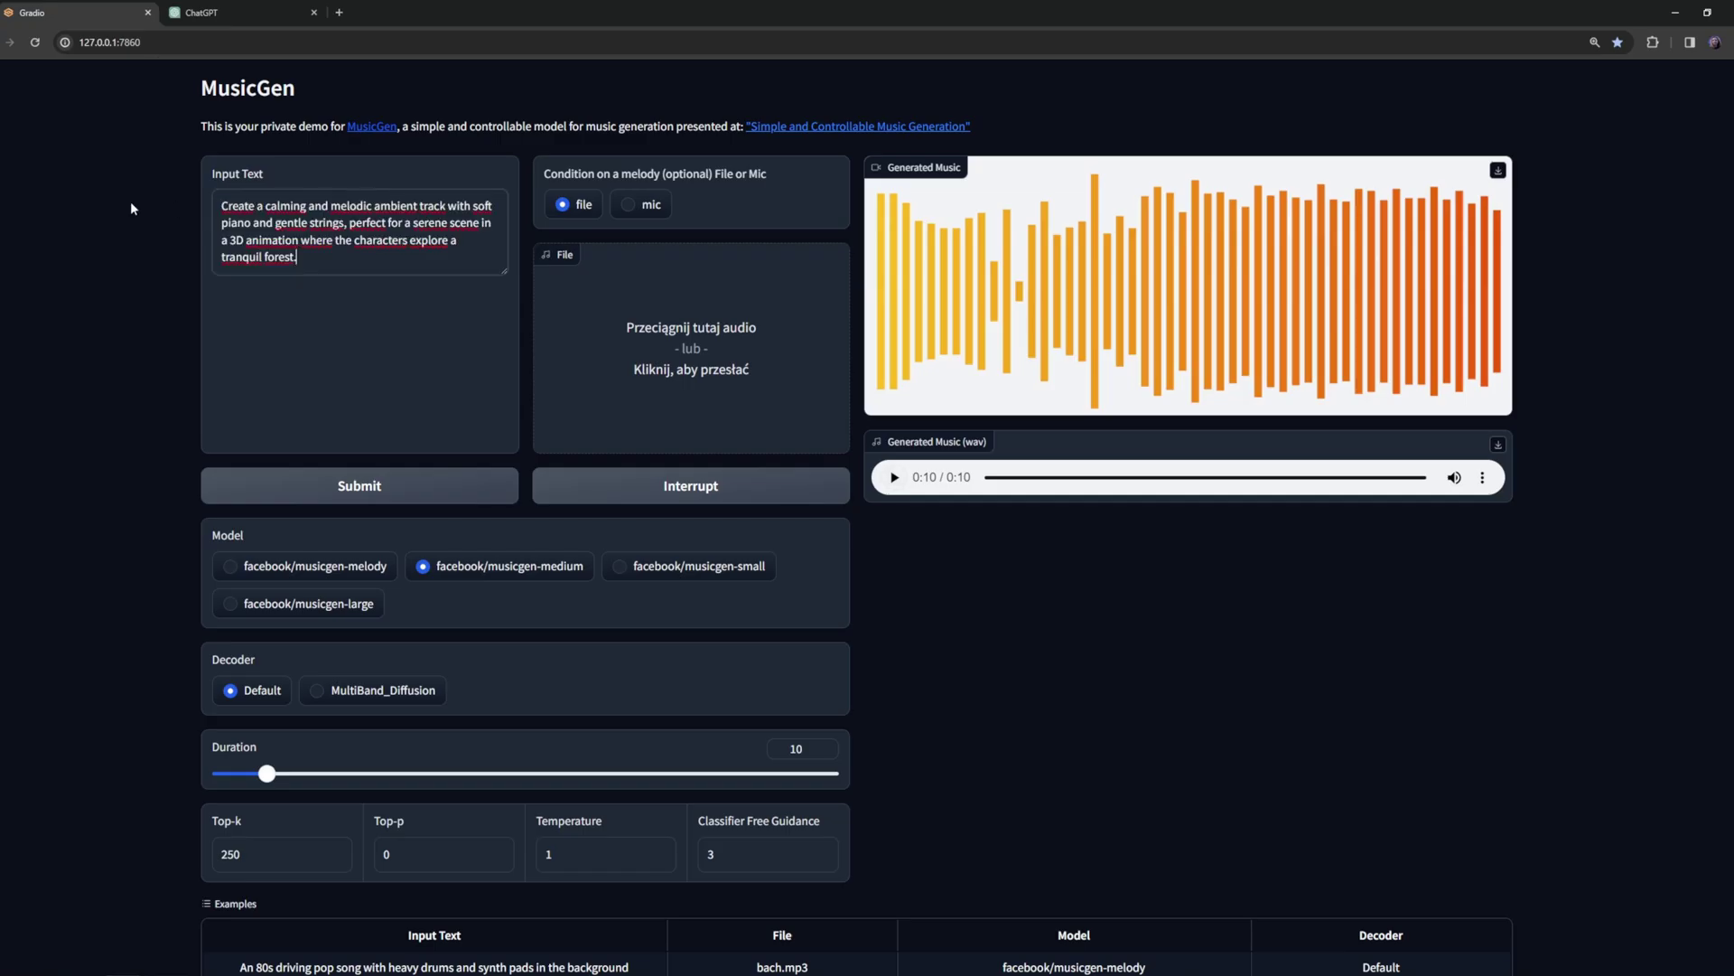
left_click(425, 488)
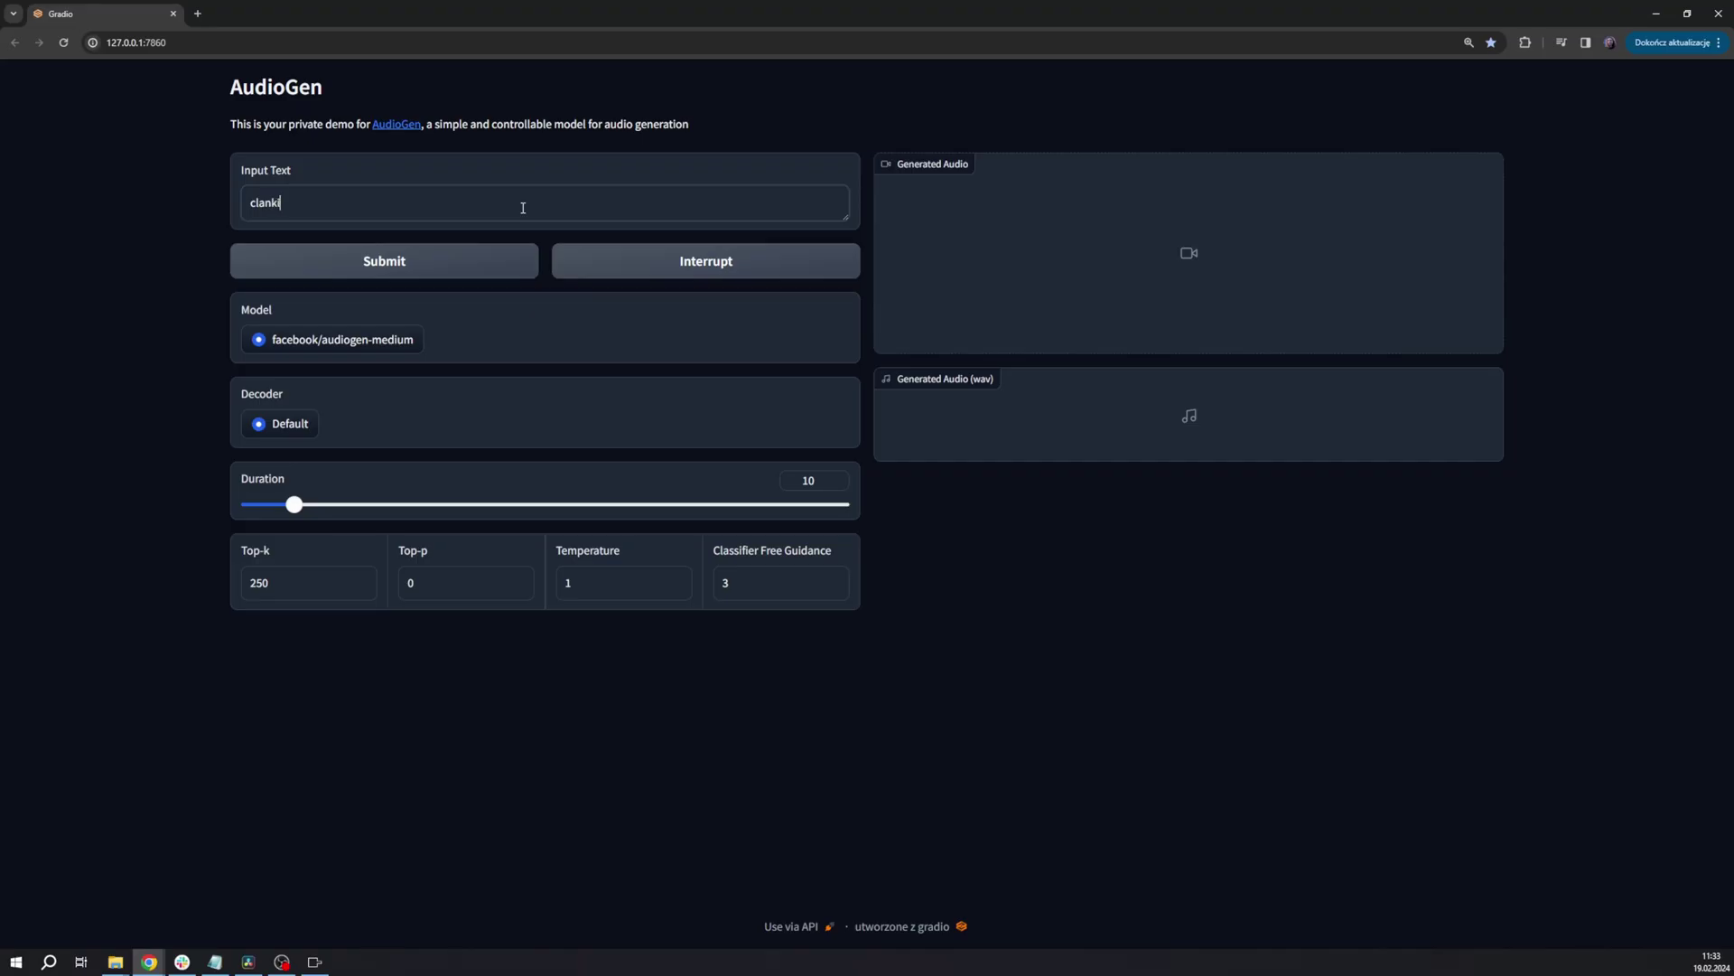
Generate 'clanking plates' and 'whoosh sounds, high quality' effects, then download the whoosh clip as a wav.
type("ing plates")
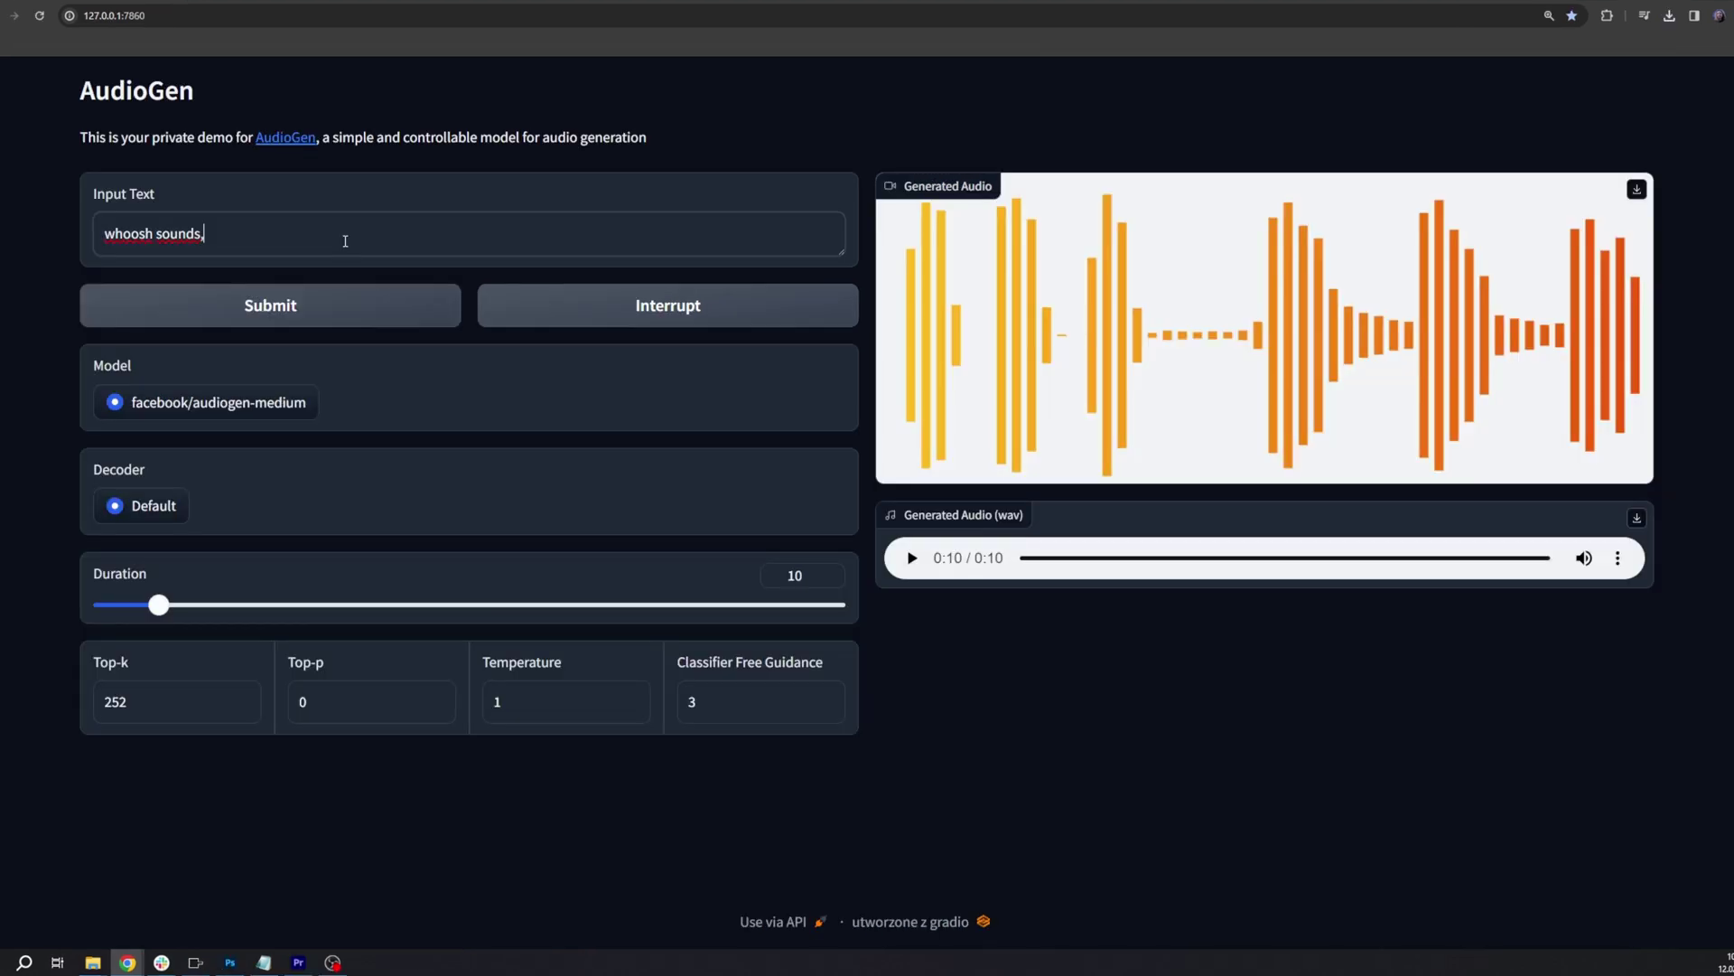
type("high quality")
left_click(329, 311)
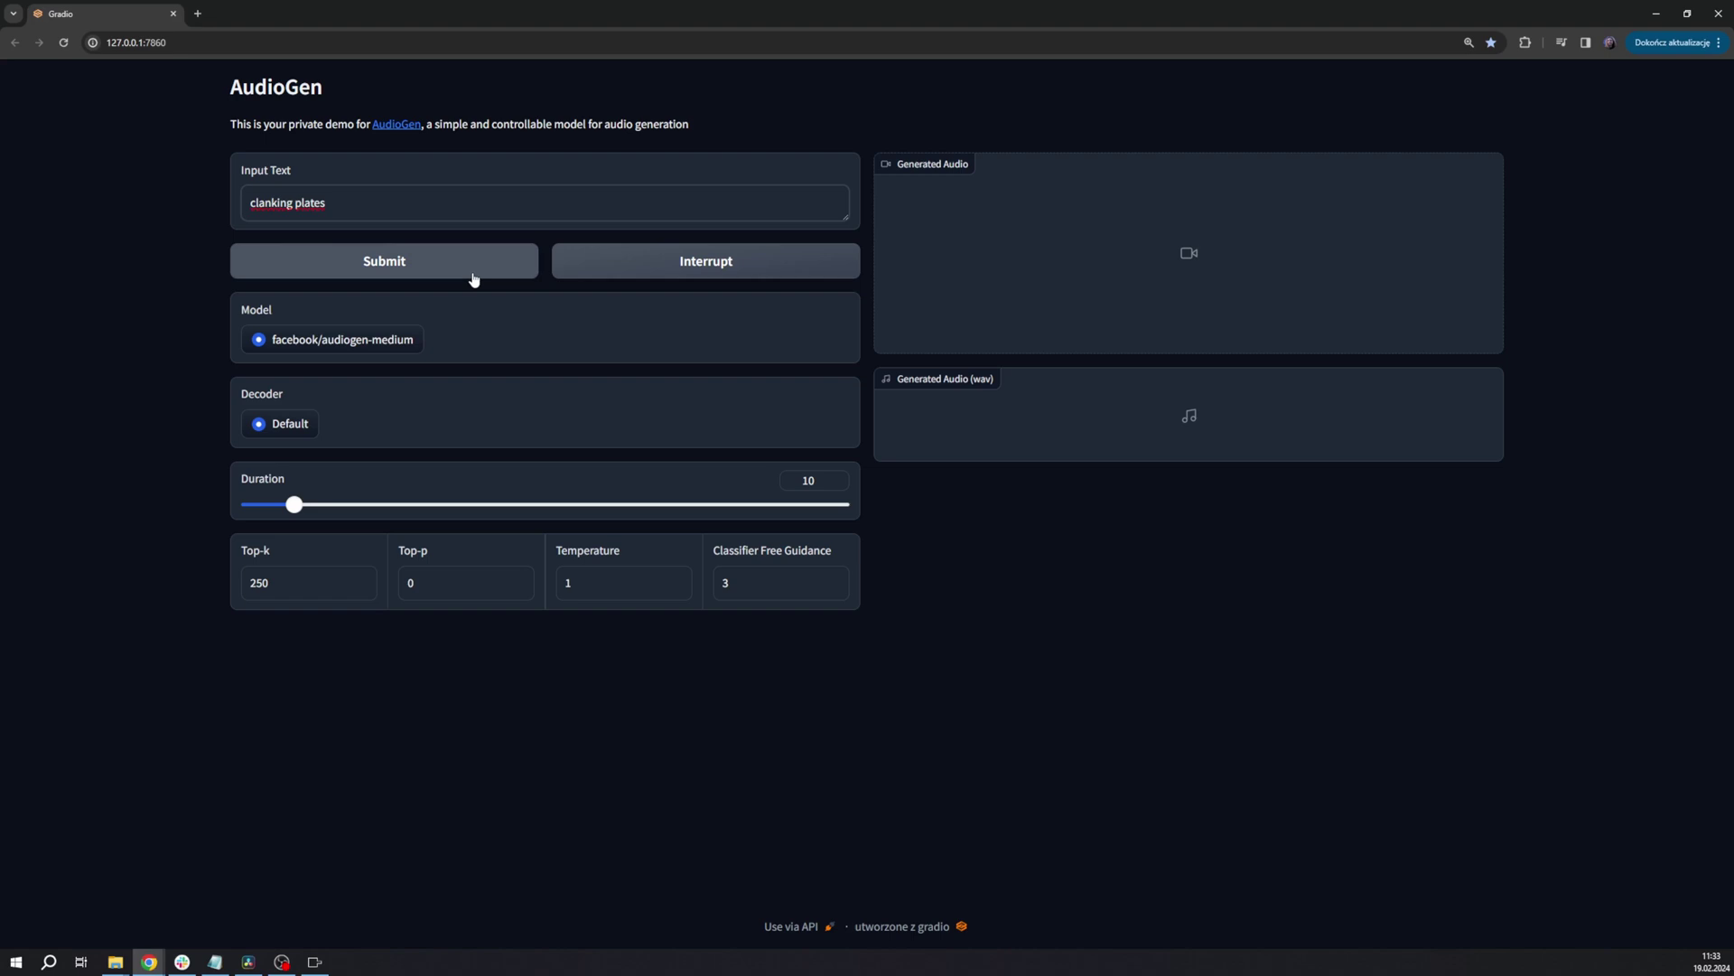
left_click(474, 276)
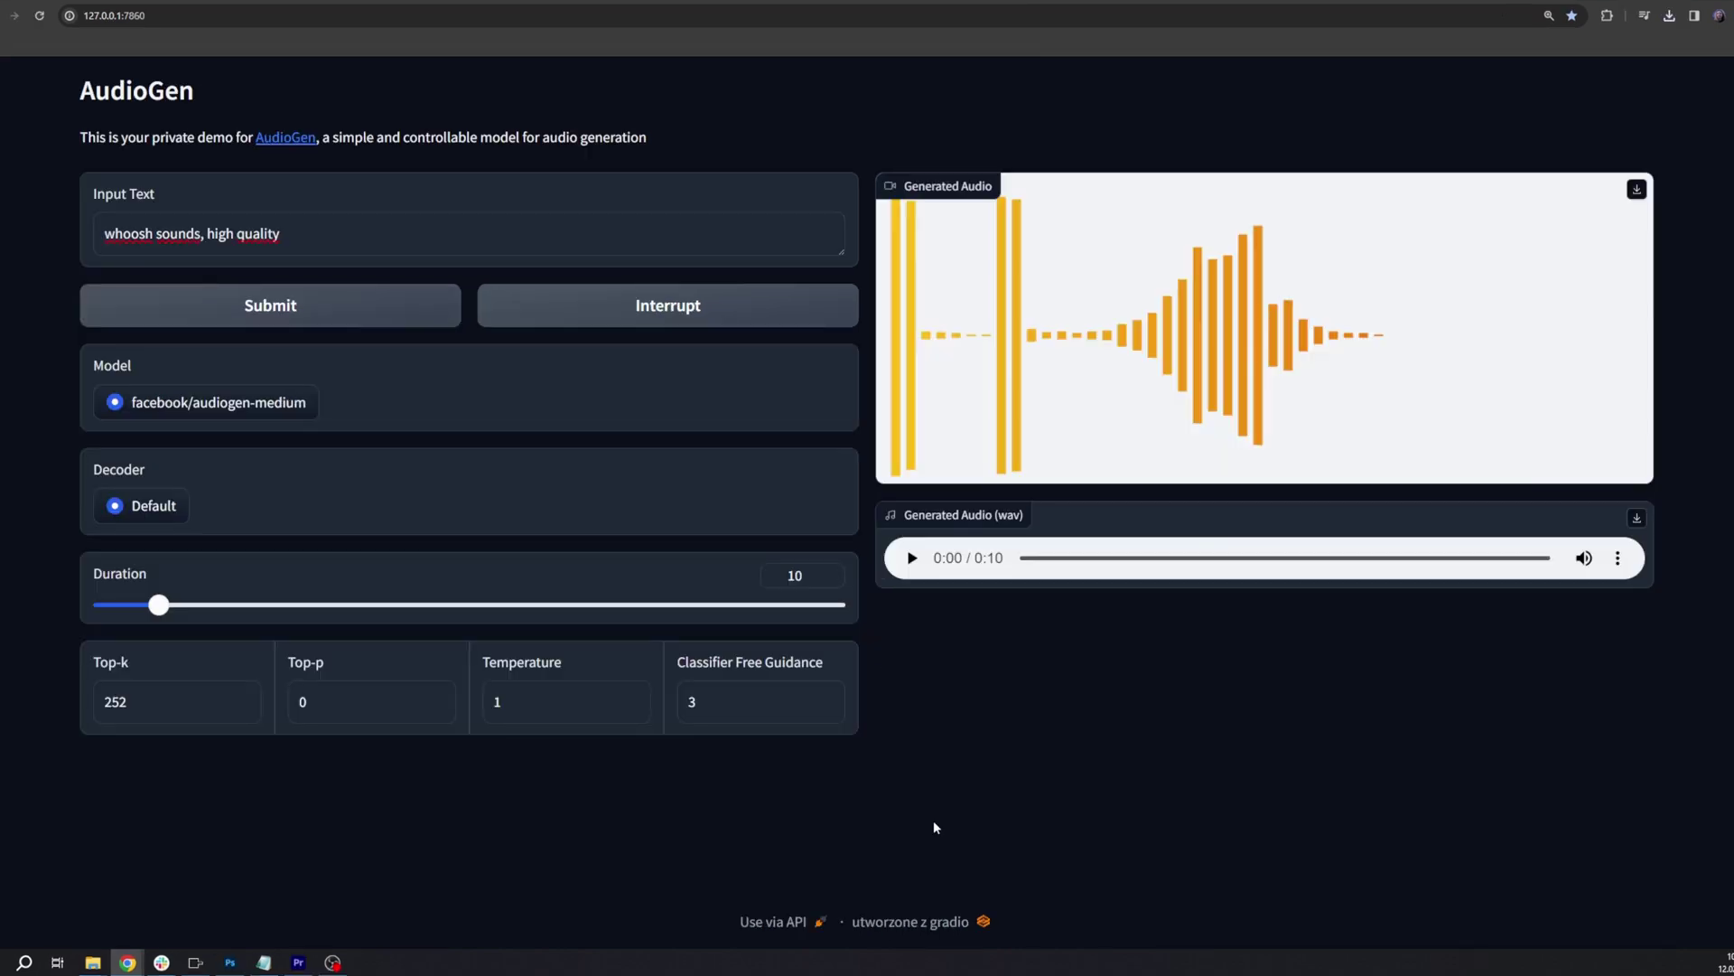
left_click(909, 560)
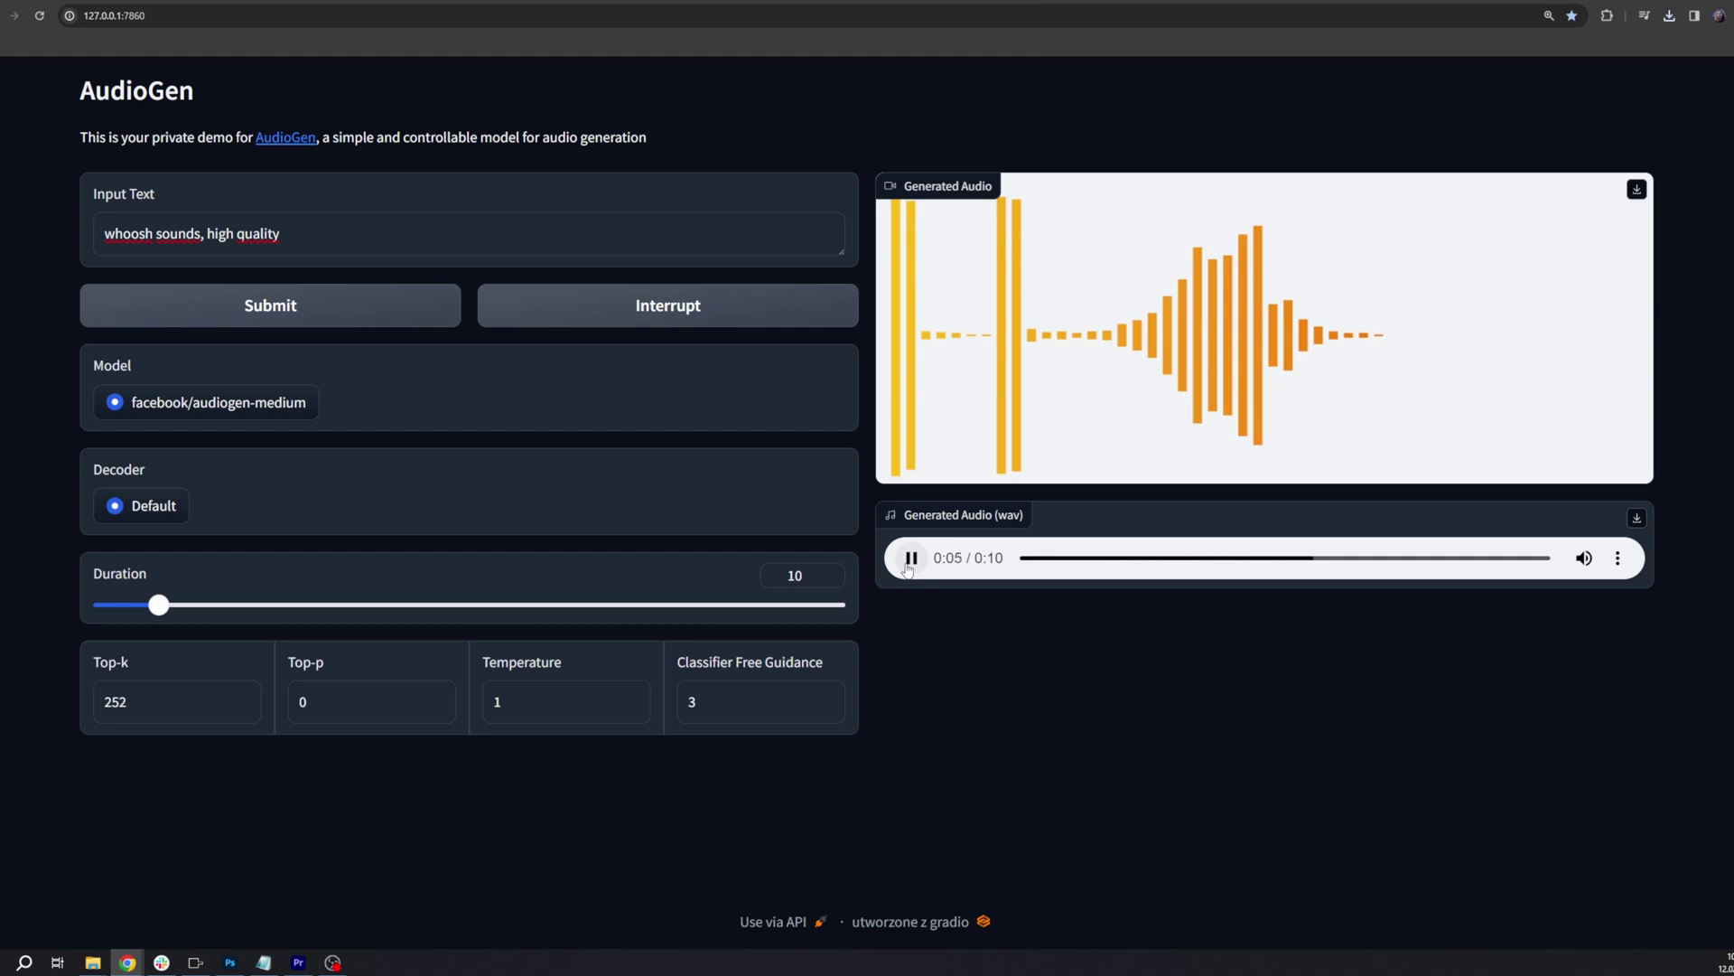
left_click(1637, 518)
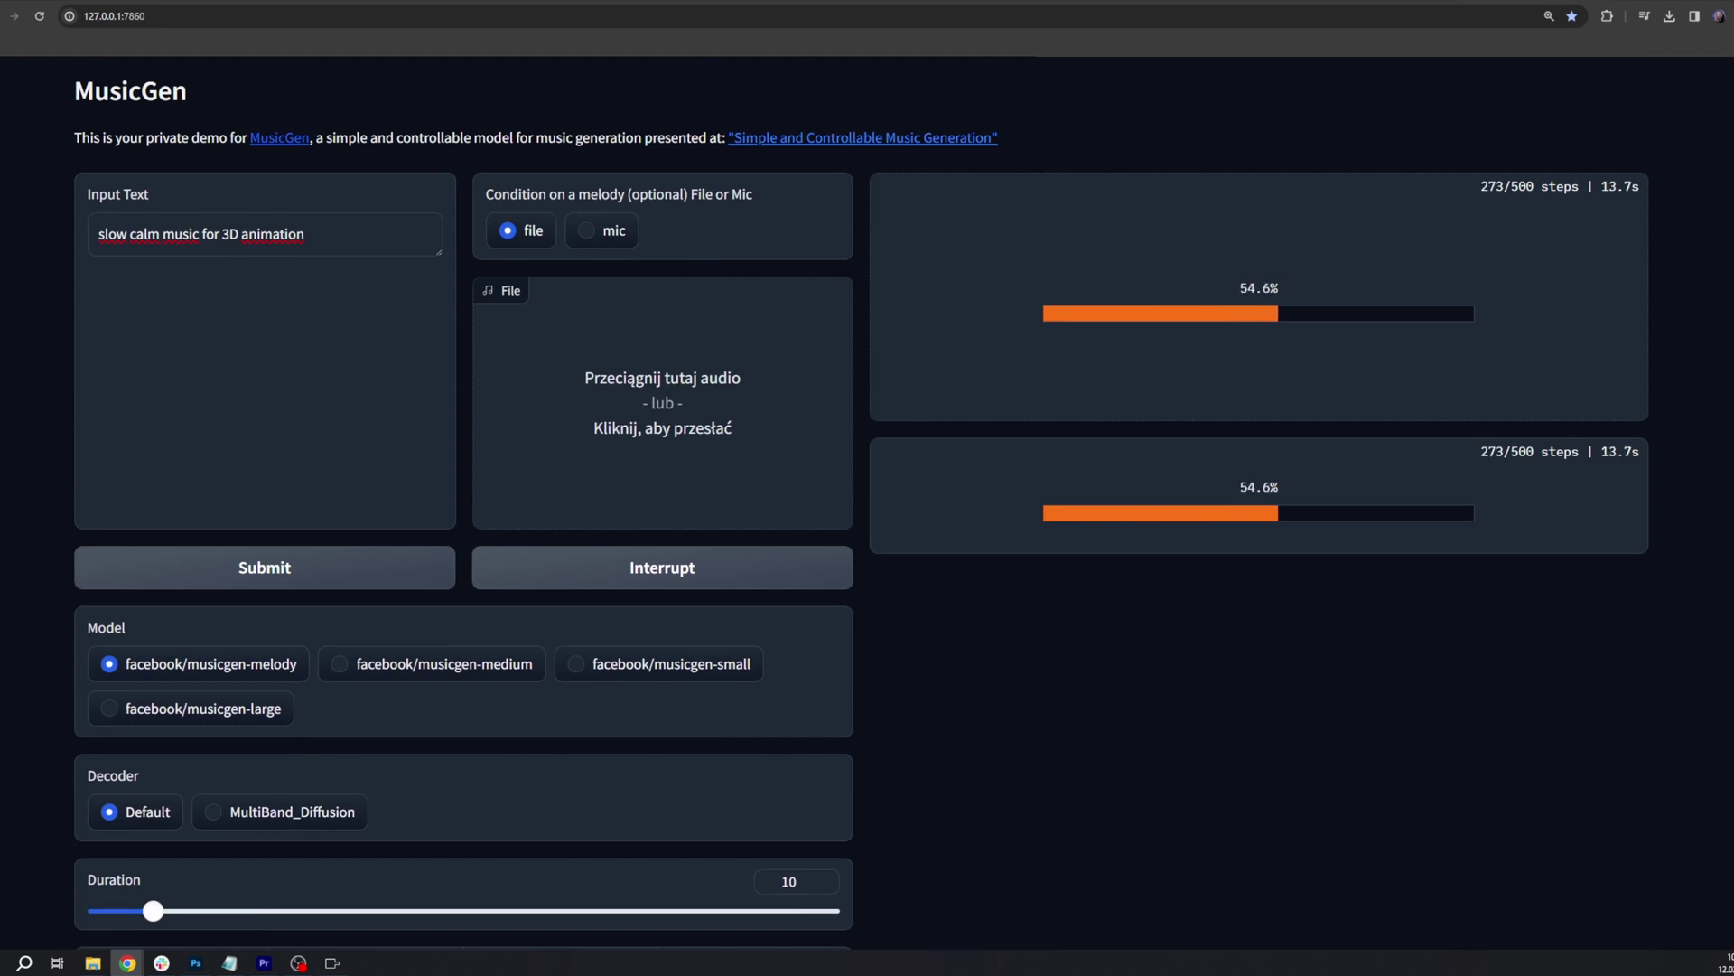
Preview the calm clip, regenerate with 'calm' replaced by 'melodic', then begin an upbeat, joyfull prompt.
left_click(906, 558)
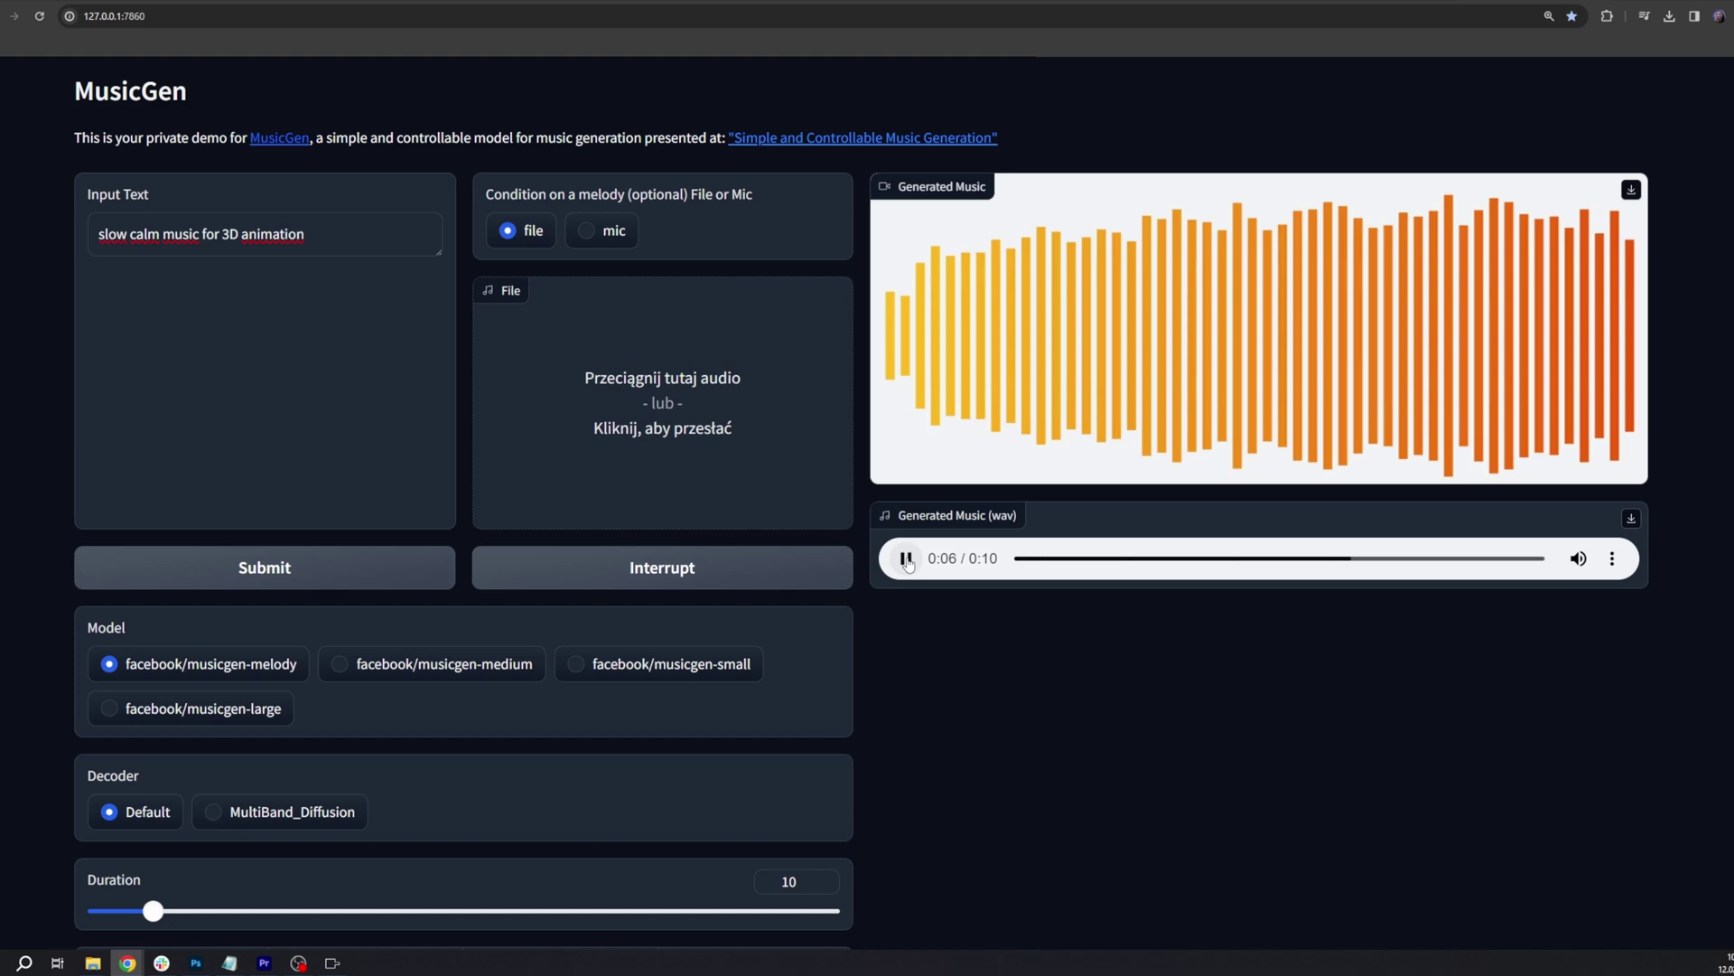
left_click(908, 560)
left_click_drag(159, 233, 131, 231)
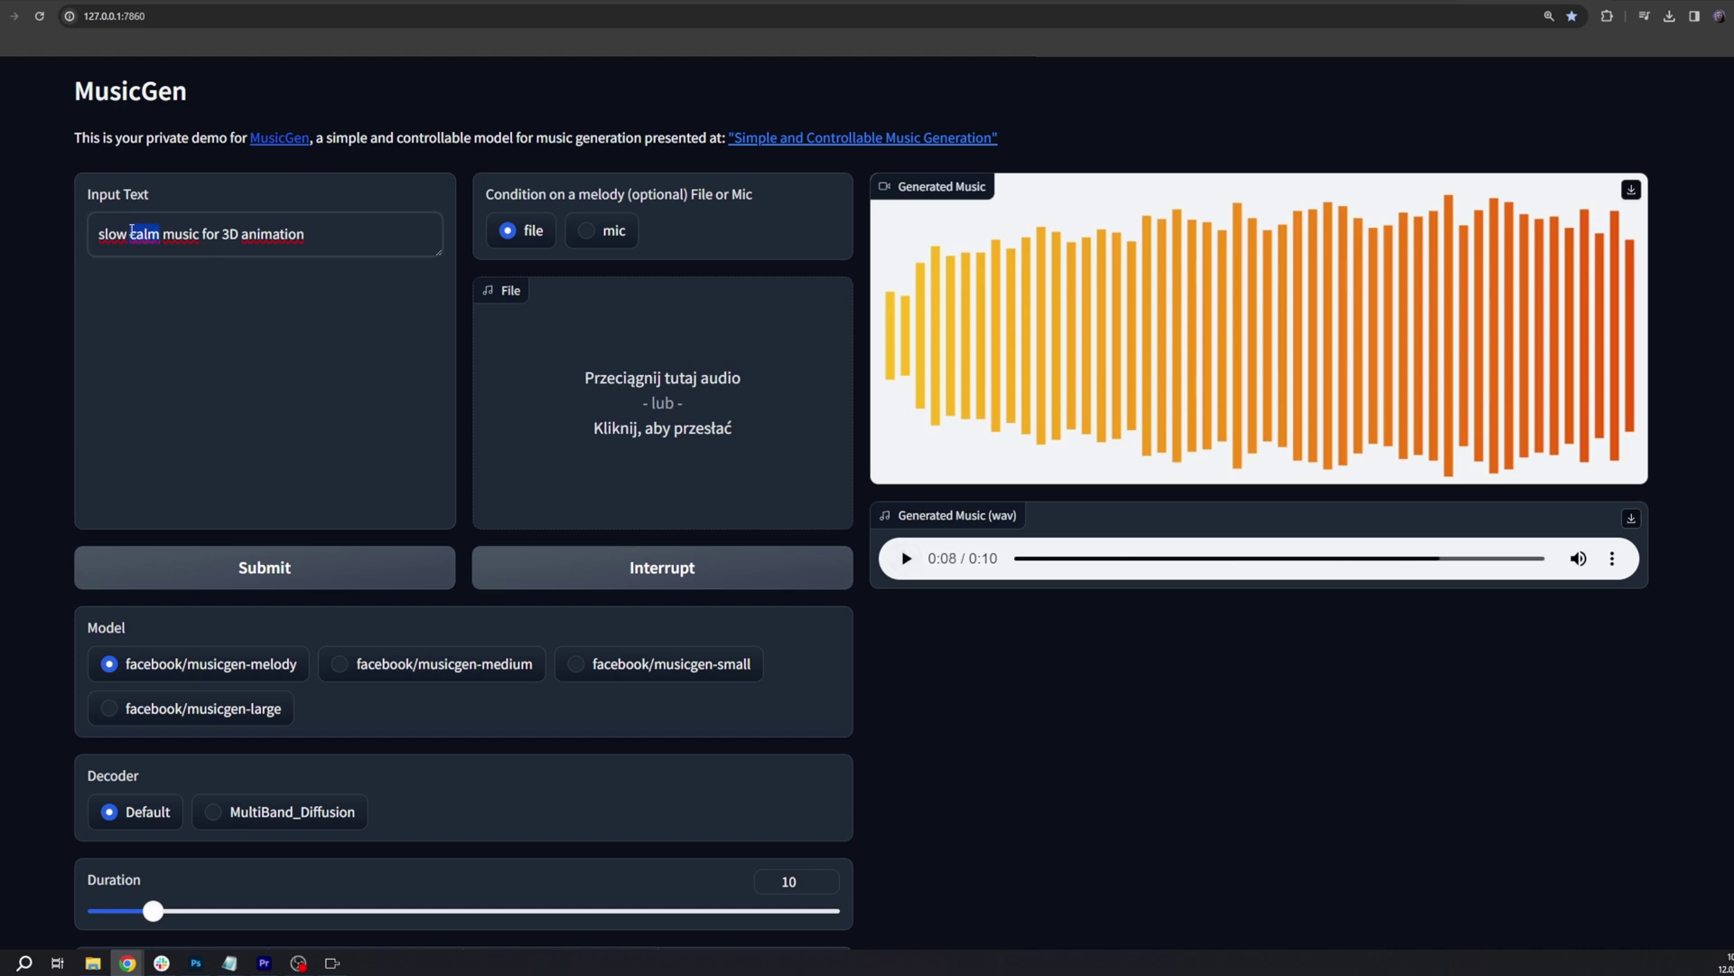
type("melodic")
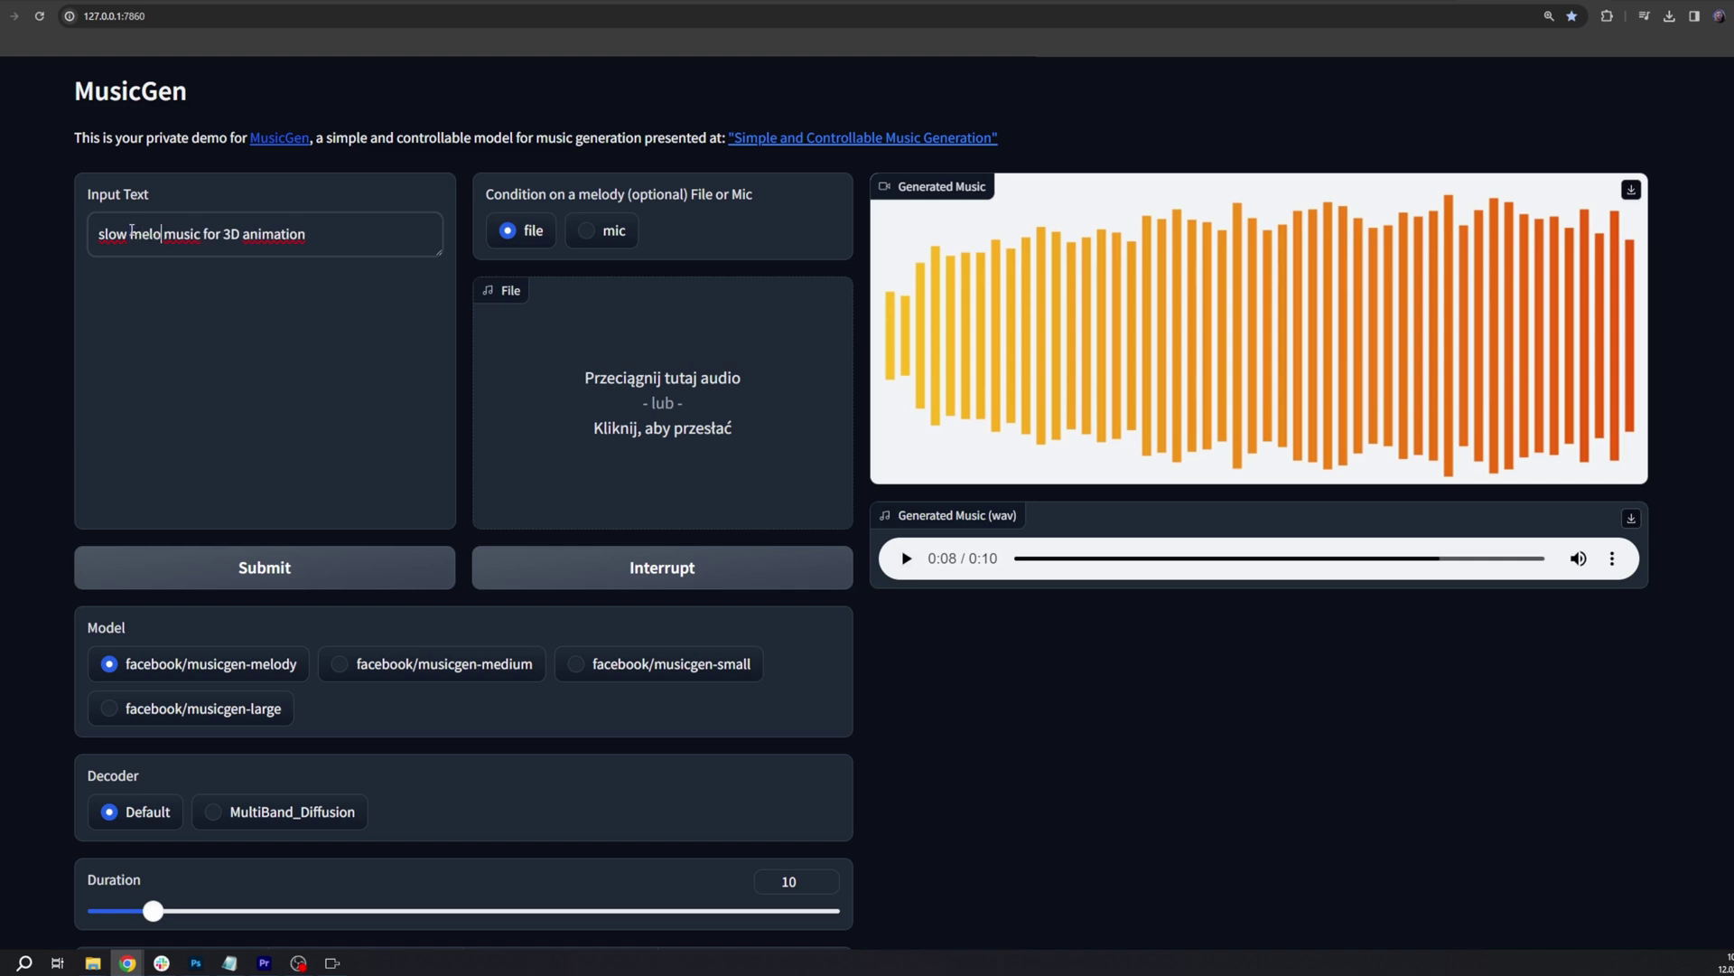
left_click(250, 566)
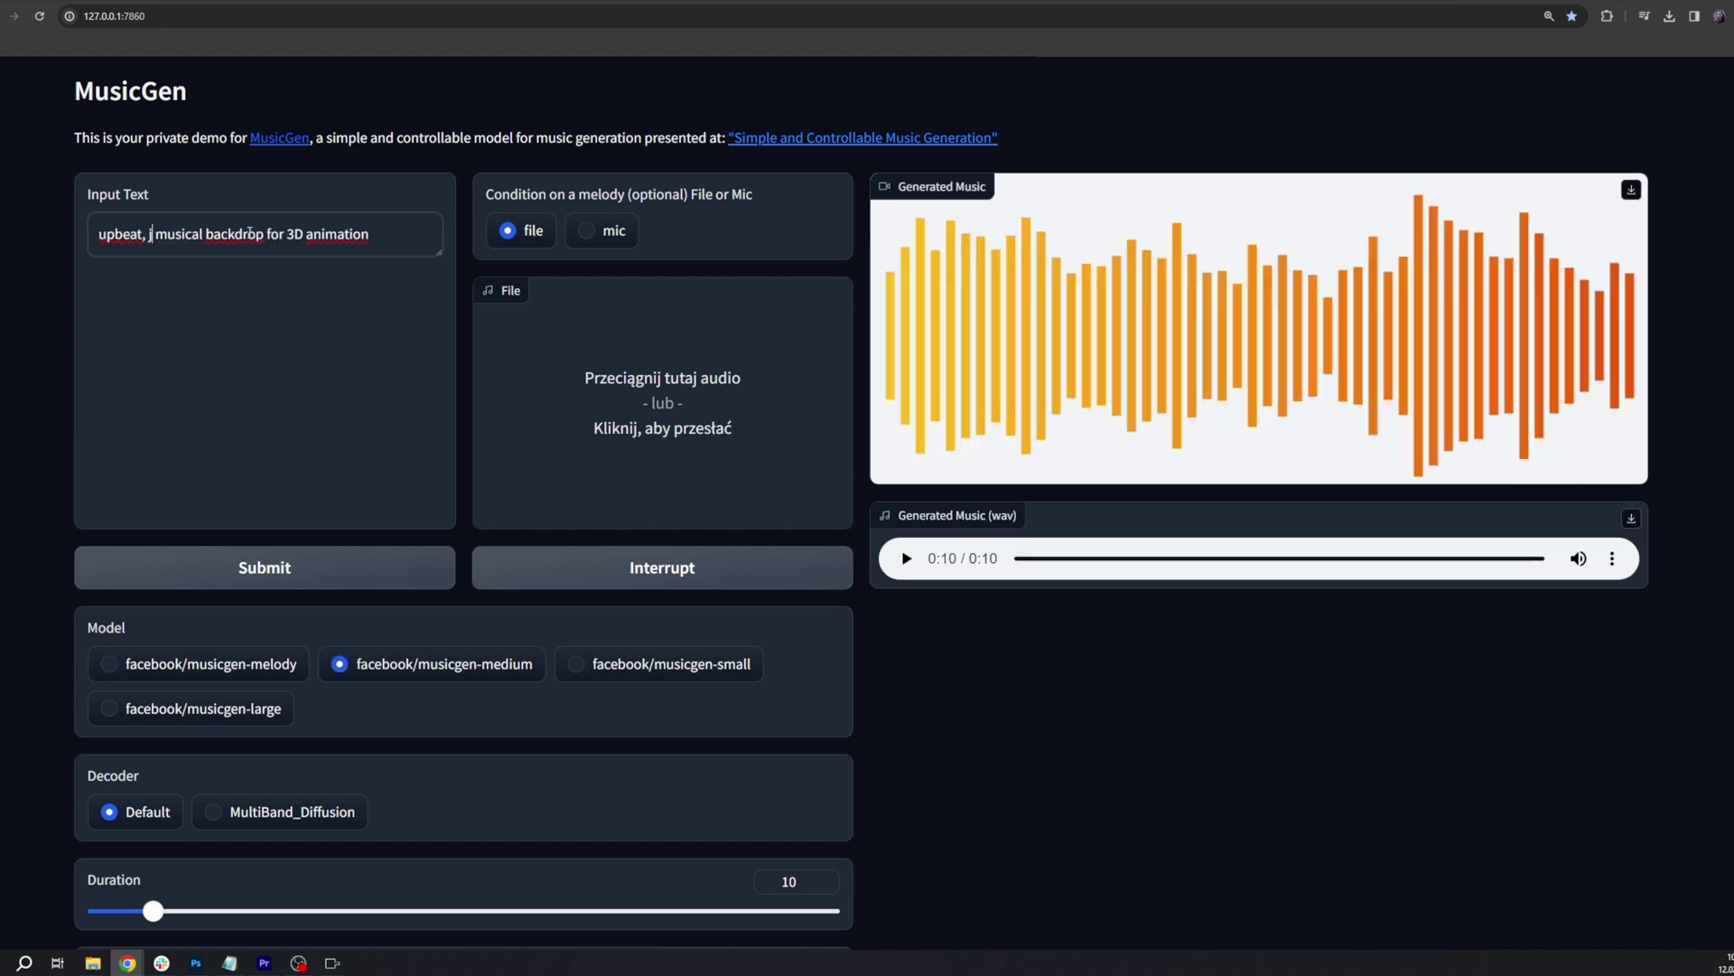
type("oyfull,")
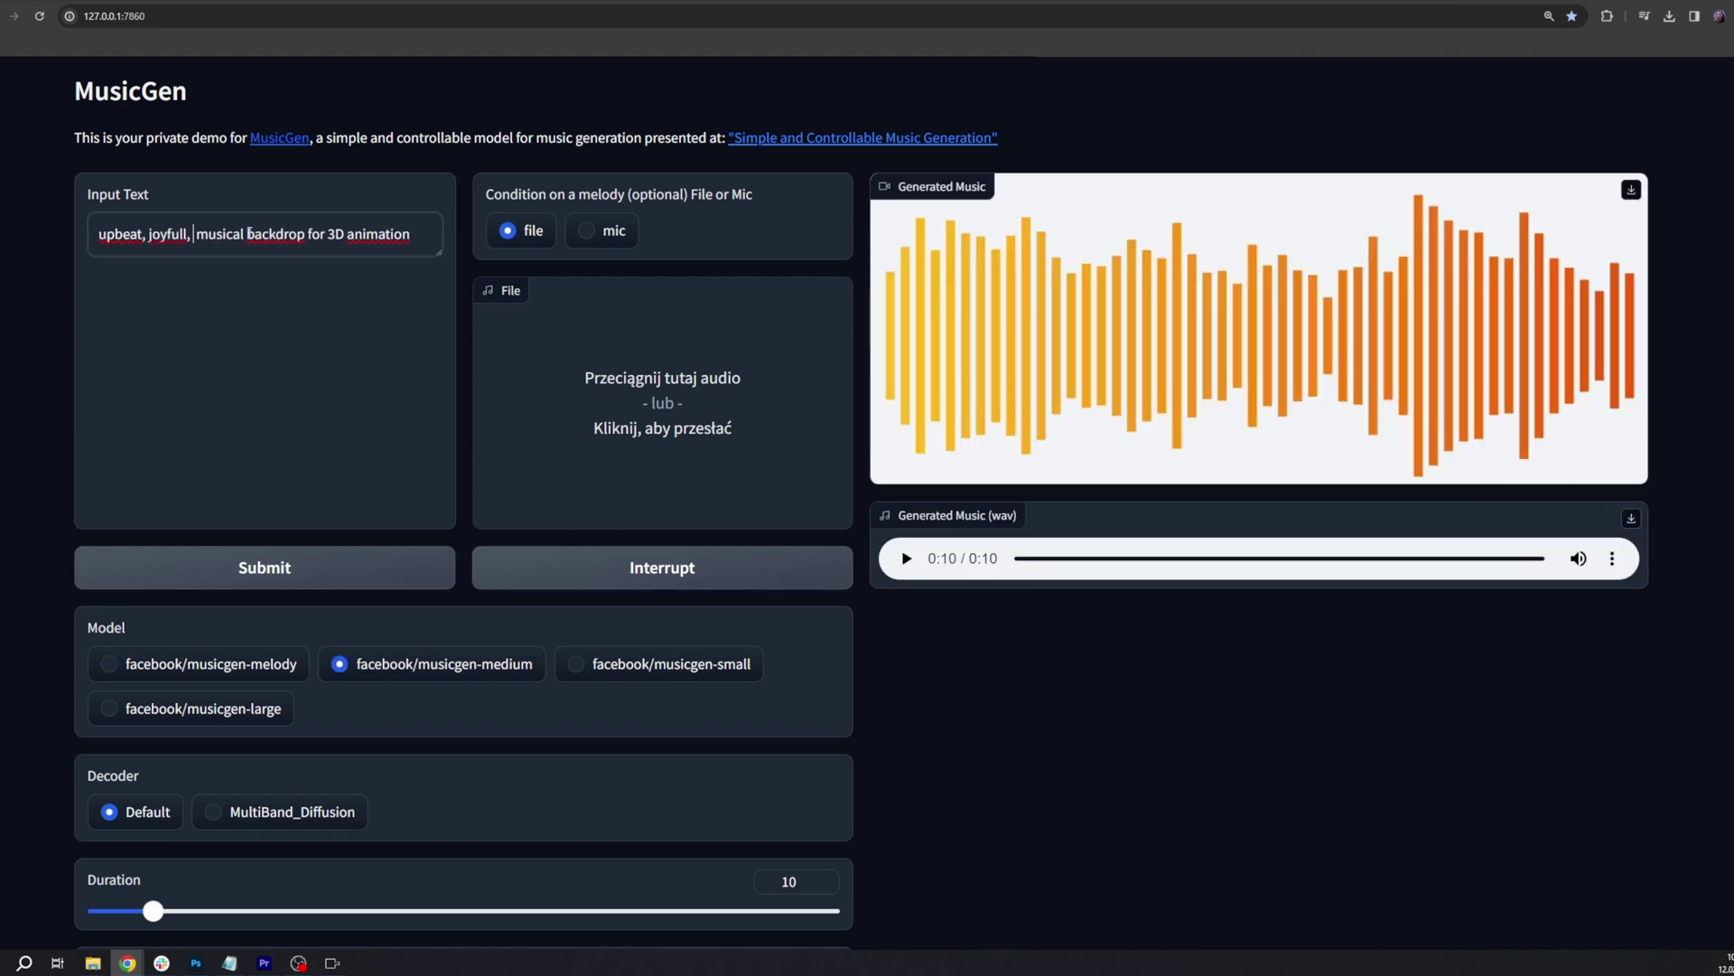
Add 'sublime' to the joyfull backdrop prompt, preview the new epic clip, and download it as a wav.
type("sublime")
left_click(265, 568)
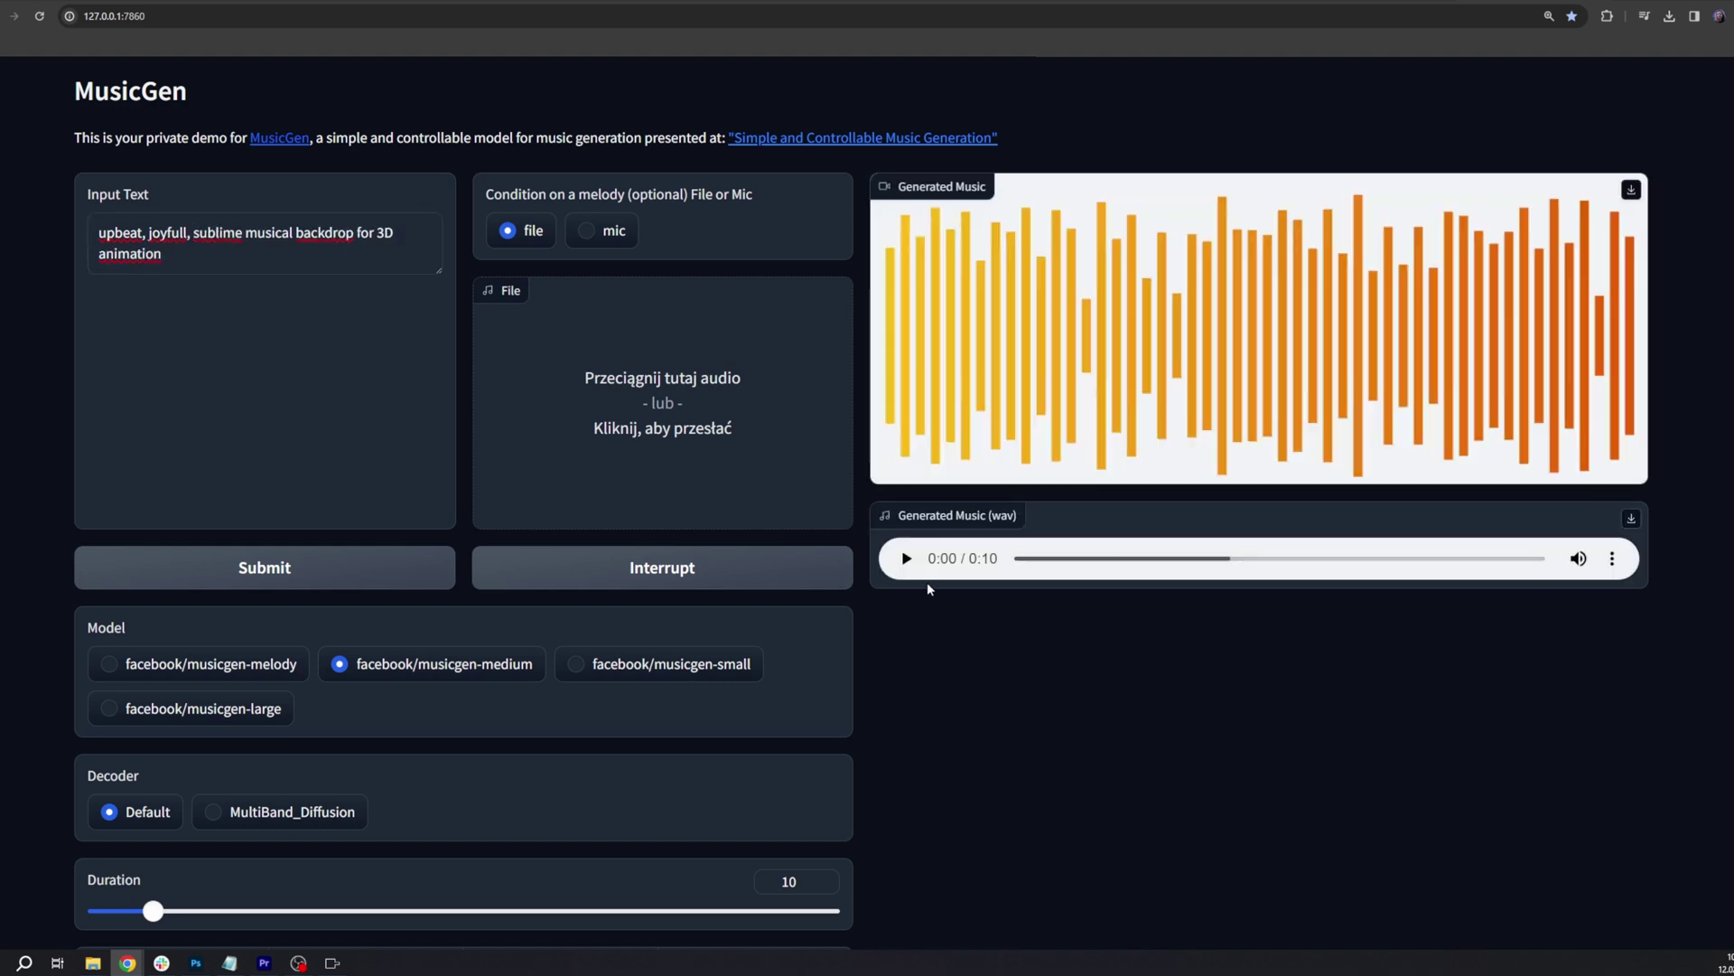
left_click(907, 560)
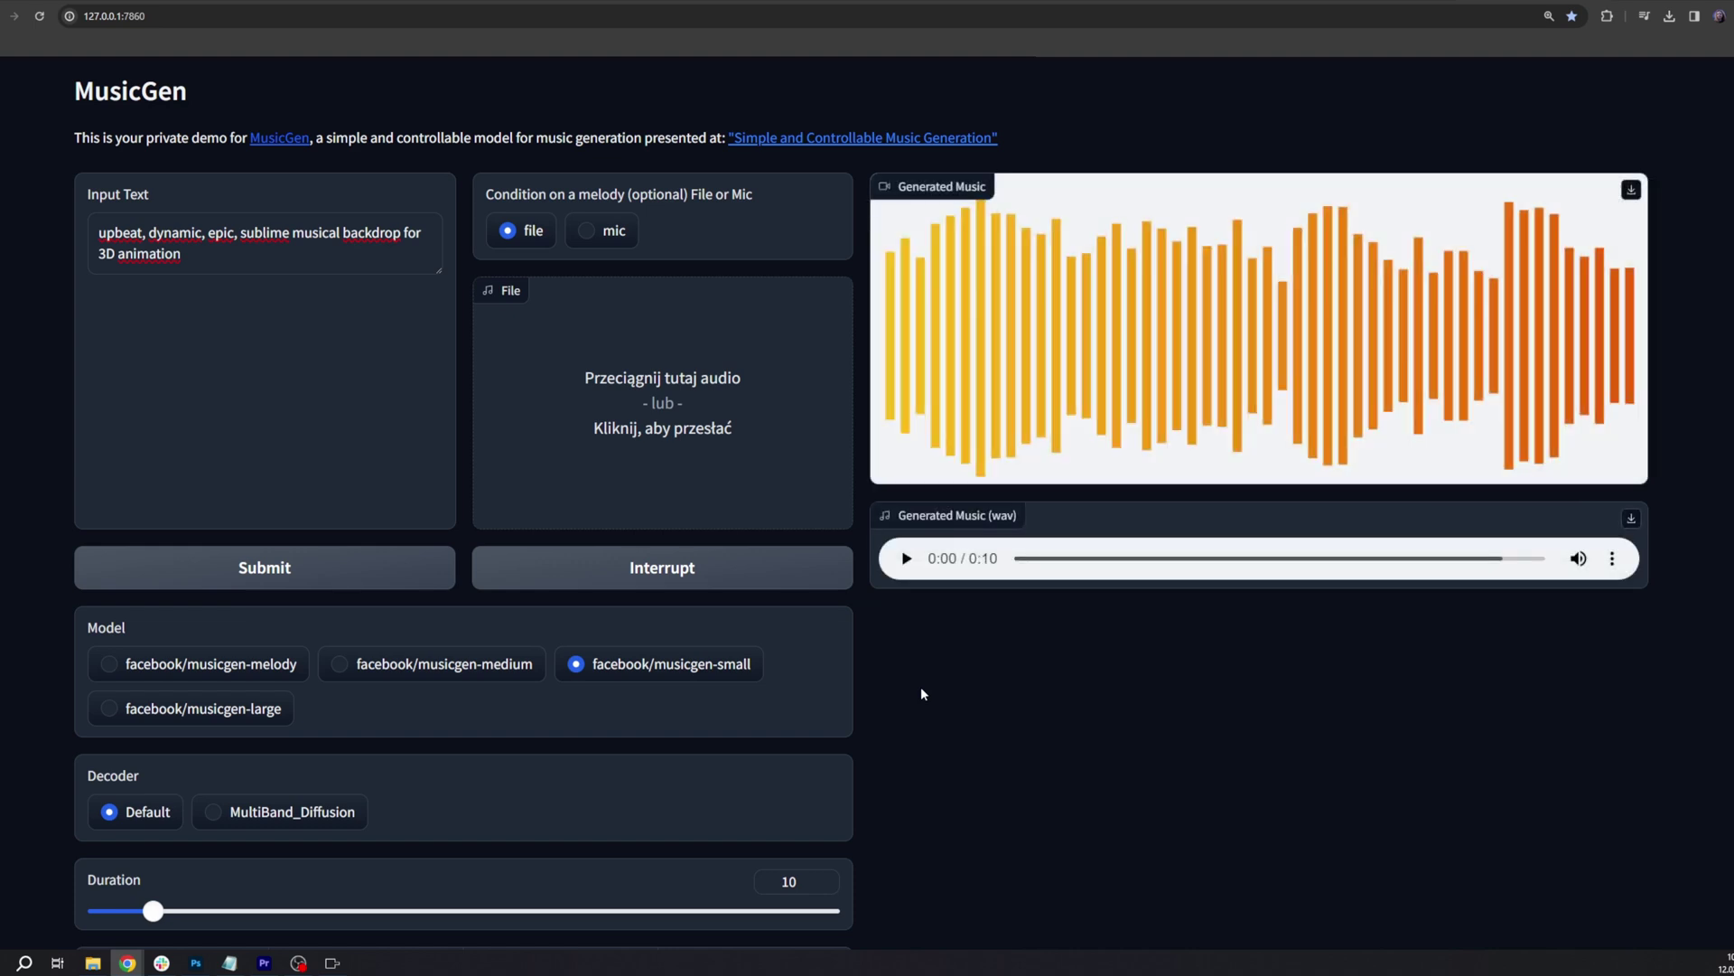
left_click(906, 560)
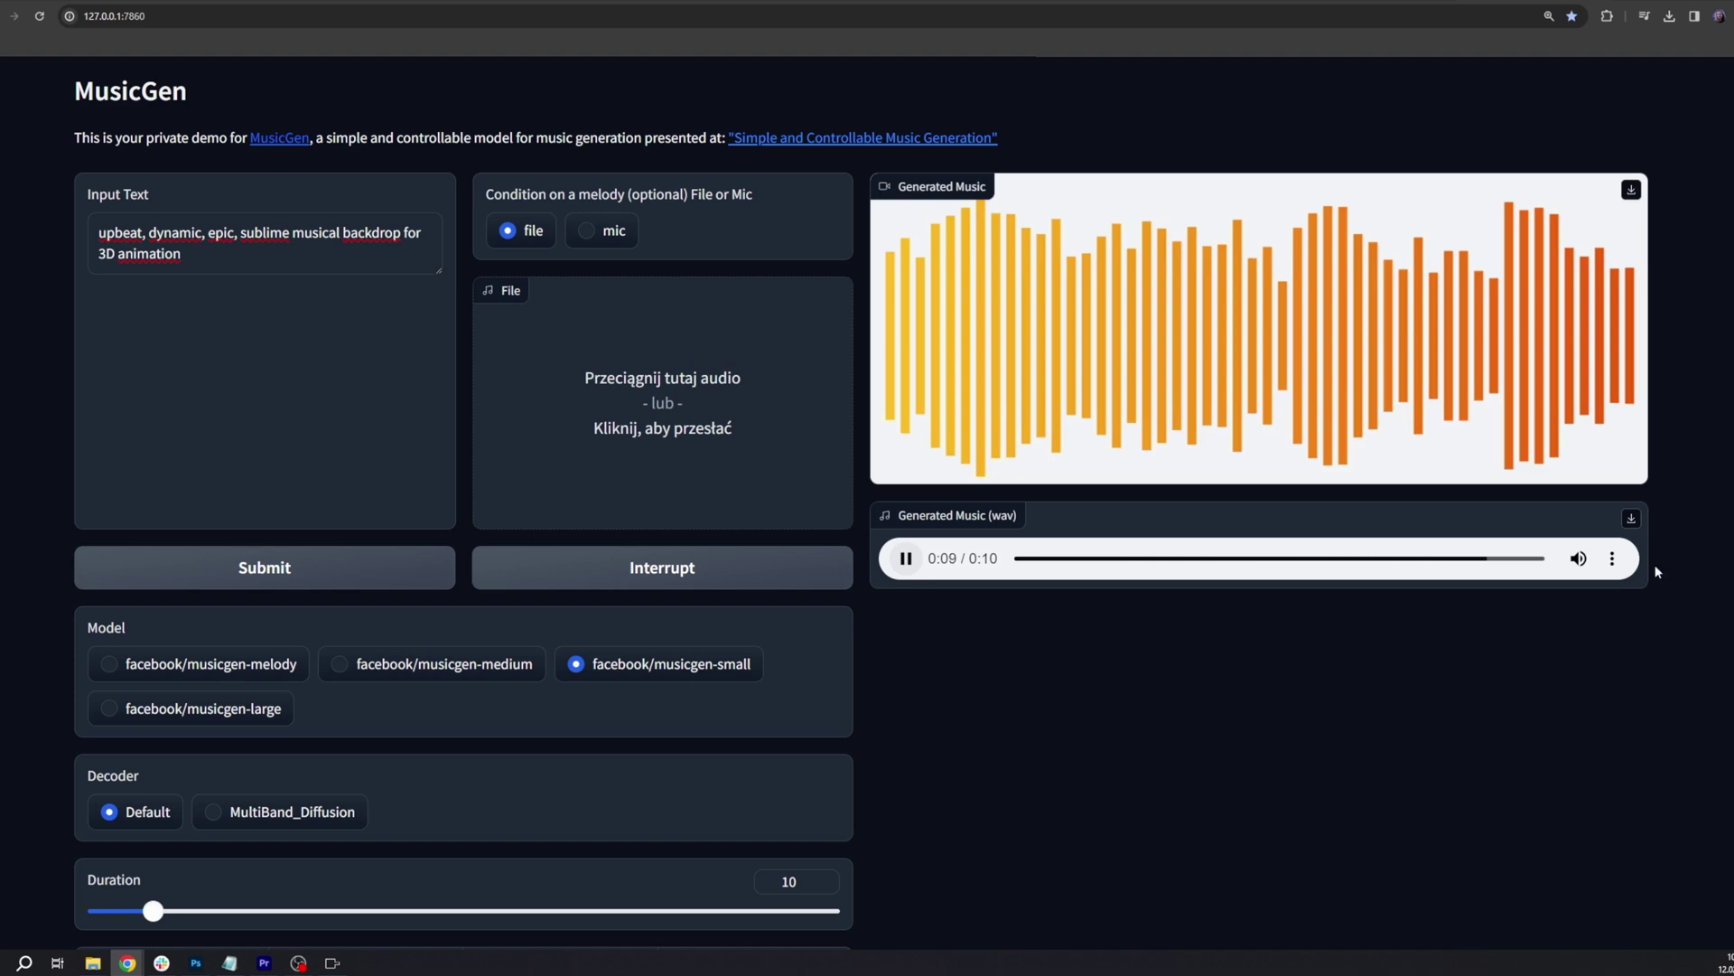
left_click(1630, 518)
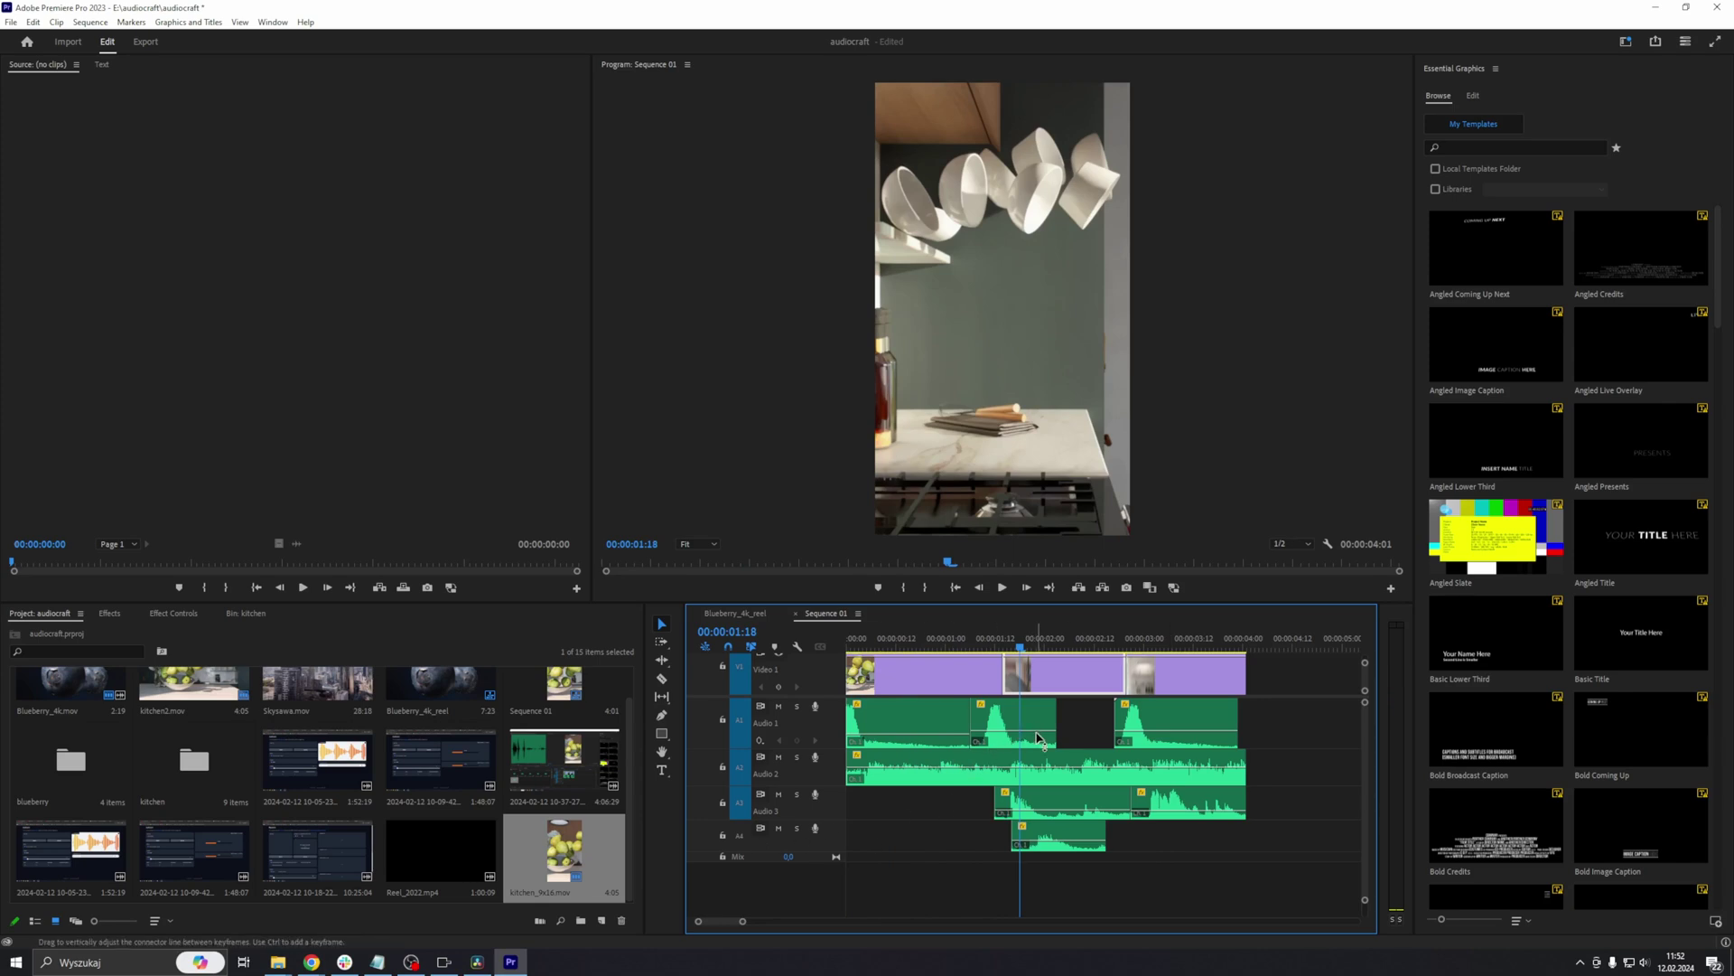
left_click(1034, 724)
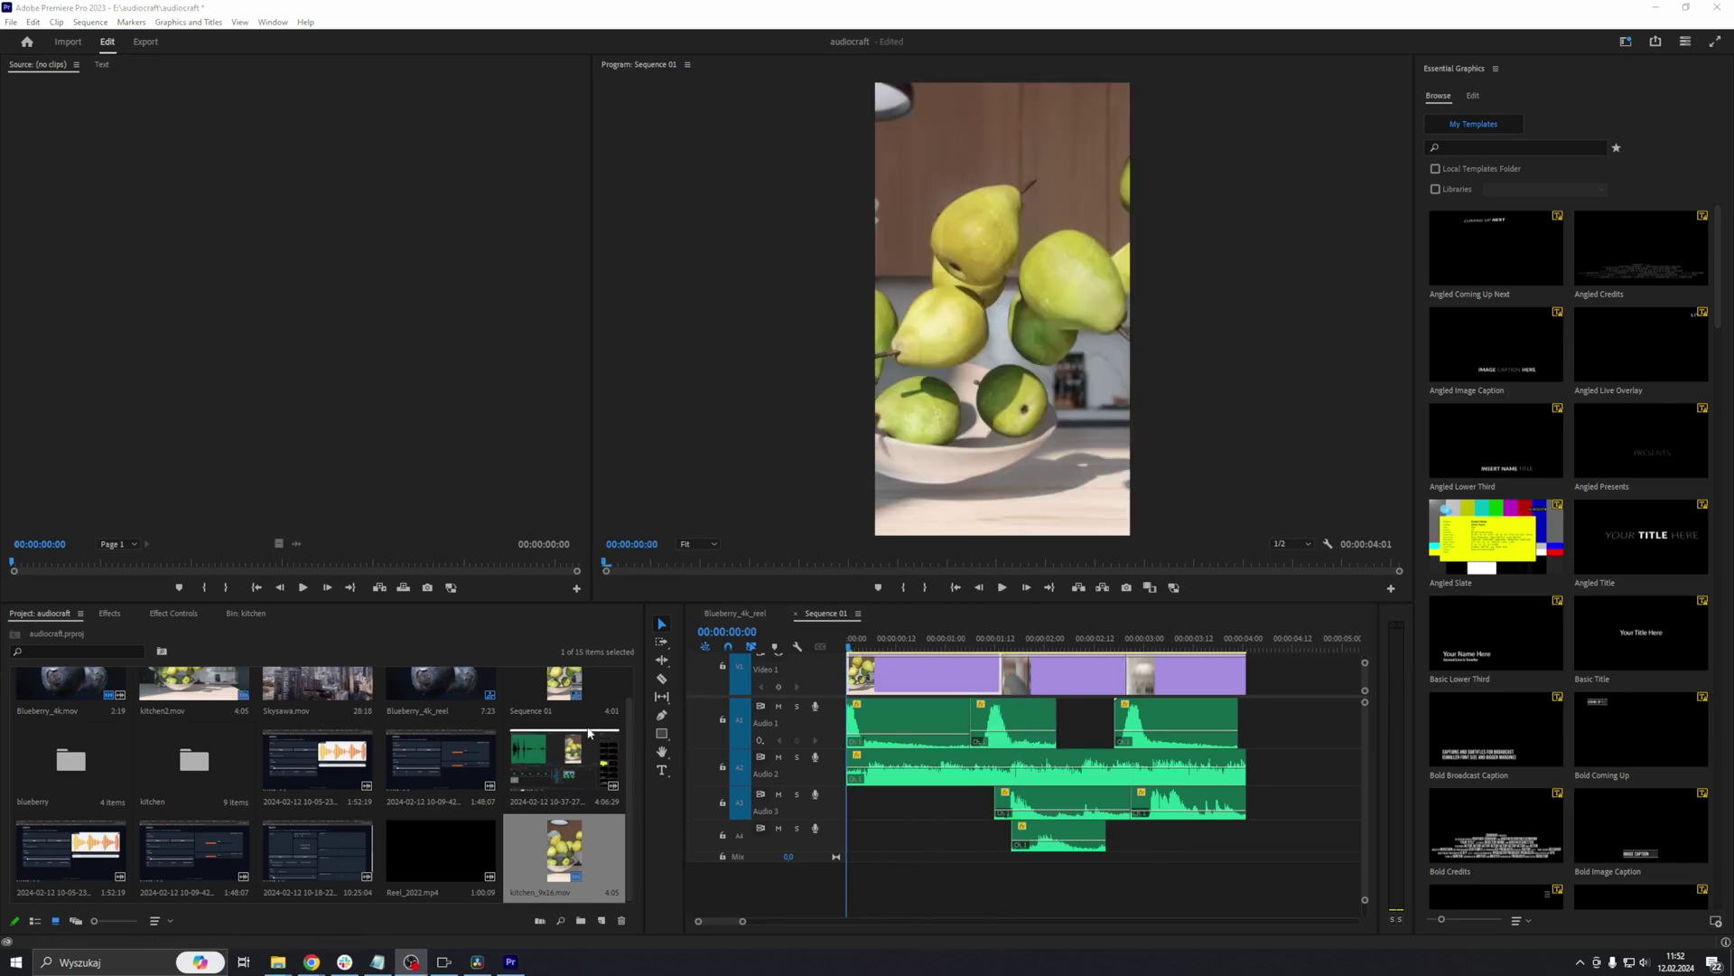
left_click(921, 802)
key("space")
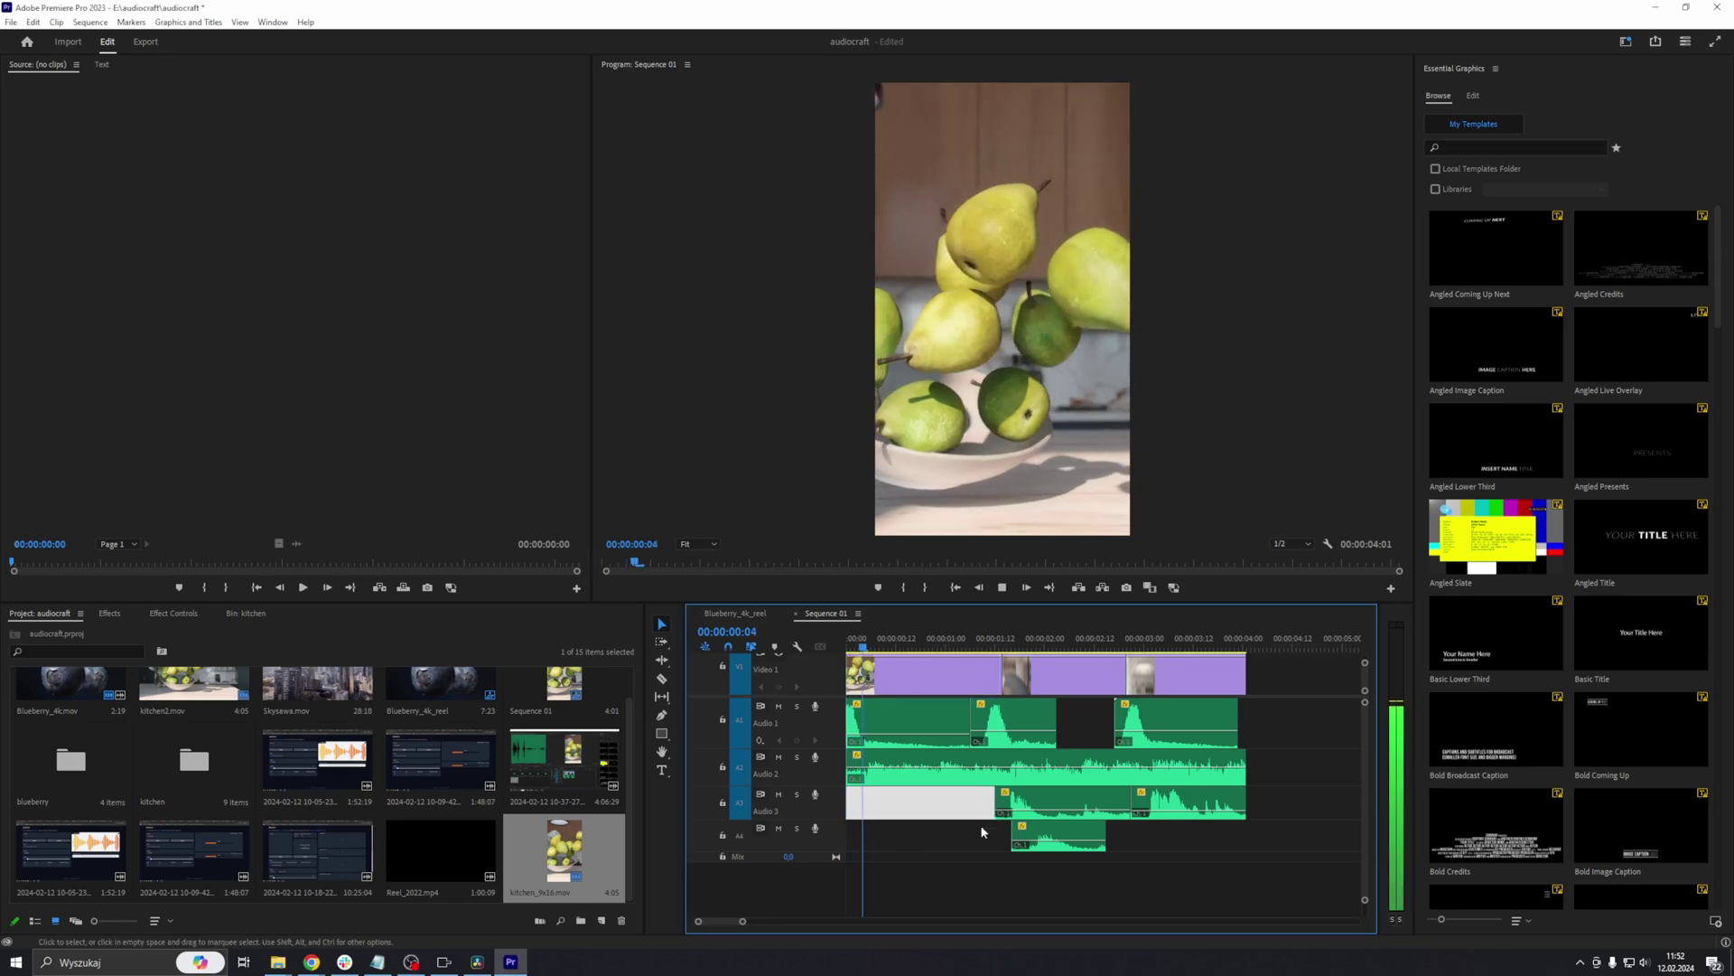
left_click(1170, 854)
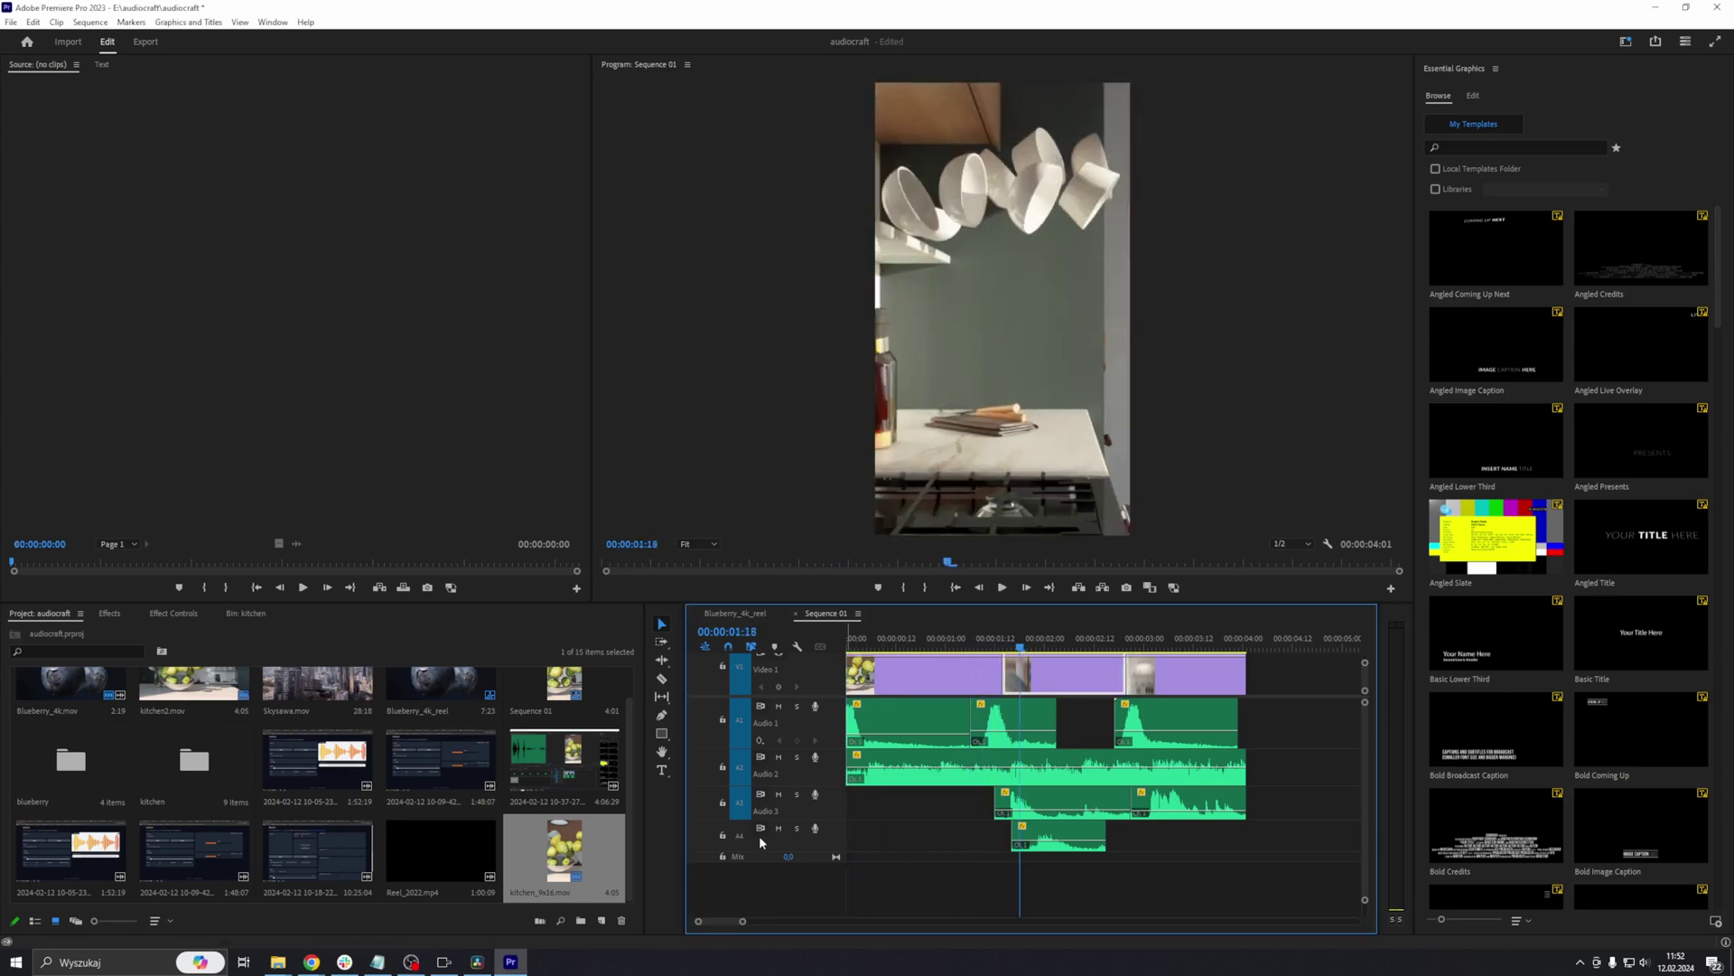